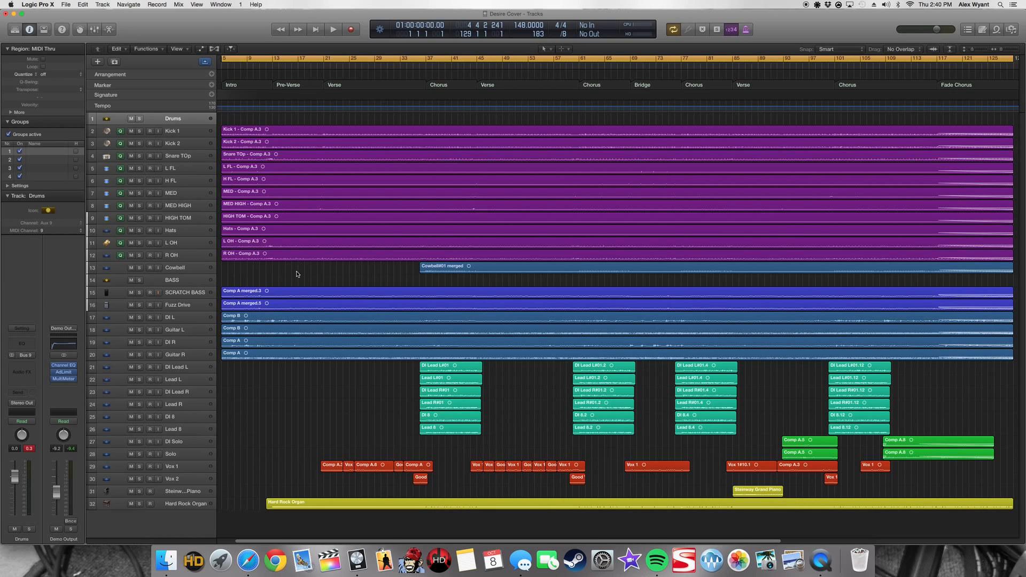
Step: View the library presets assigned to the Kick 1, Snare Top and L OH tracks, and close the library
left_click(187, 131)
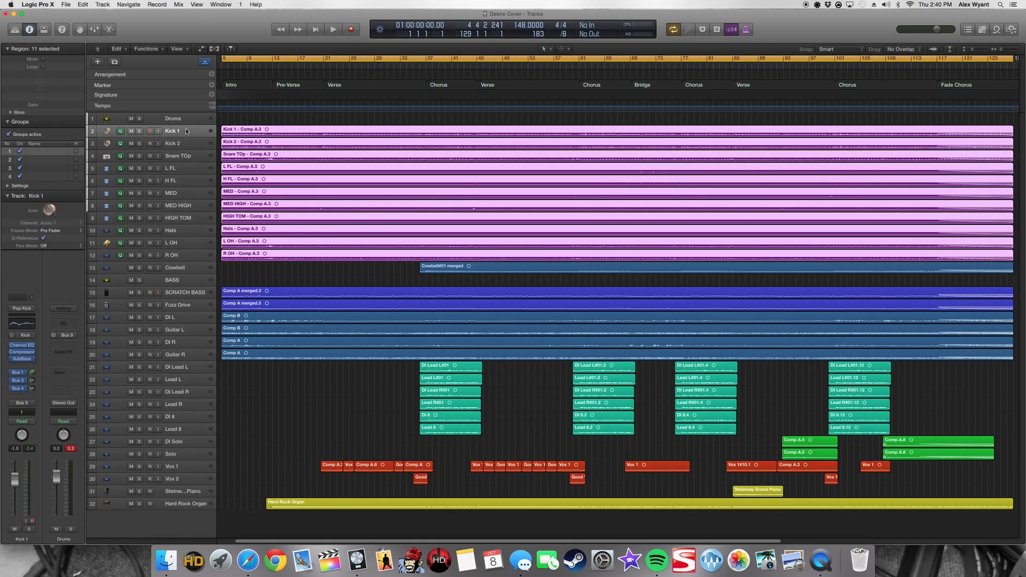
left_click(15, 29)
left_click(454, 421)
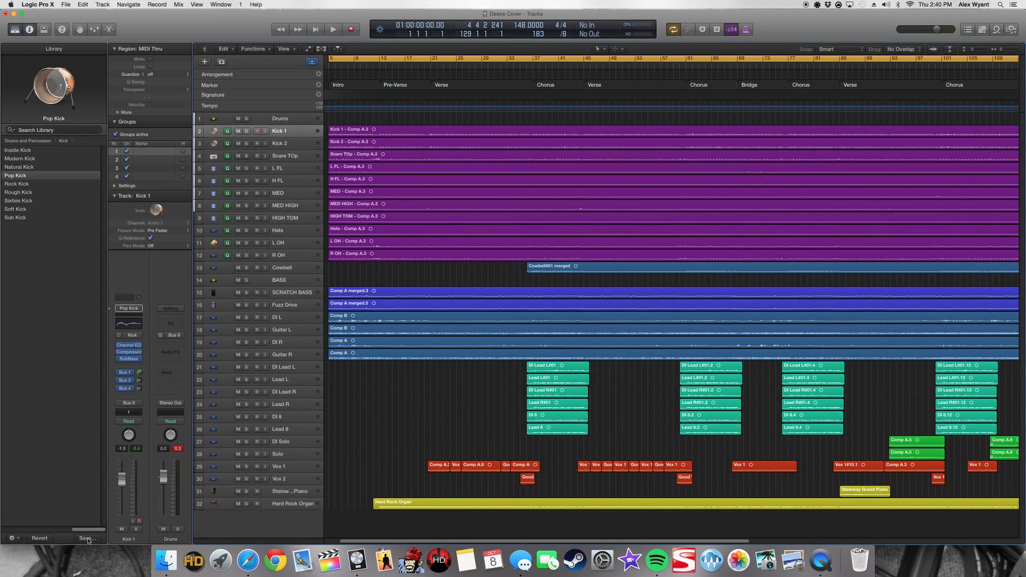
mouse_move(89, 529)
left_mouse_down()
mouse_move(30, 532)
mouse_move(89, 530)
left_mouse_up()
left_click(291, 155)
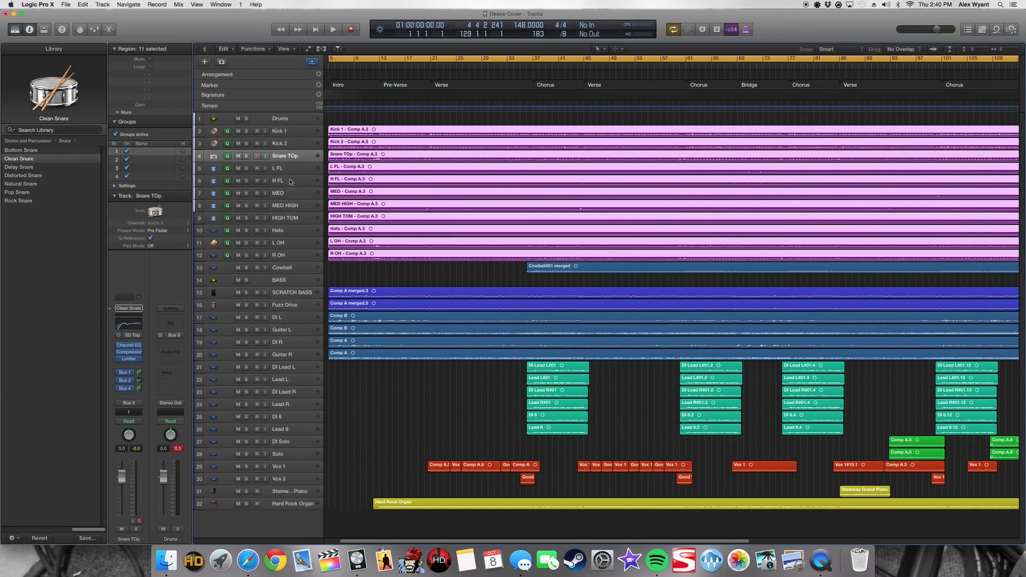
left_click(297, 241)
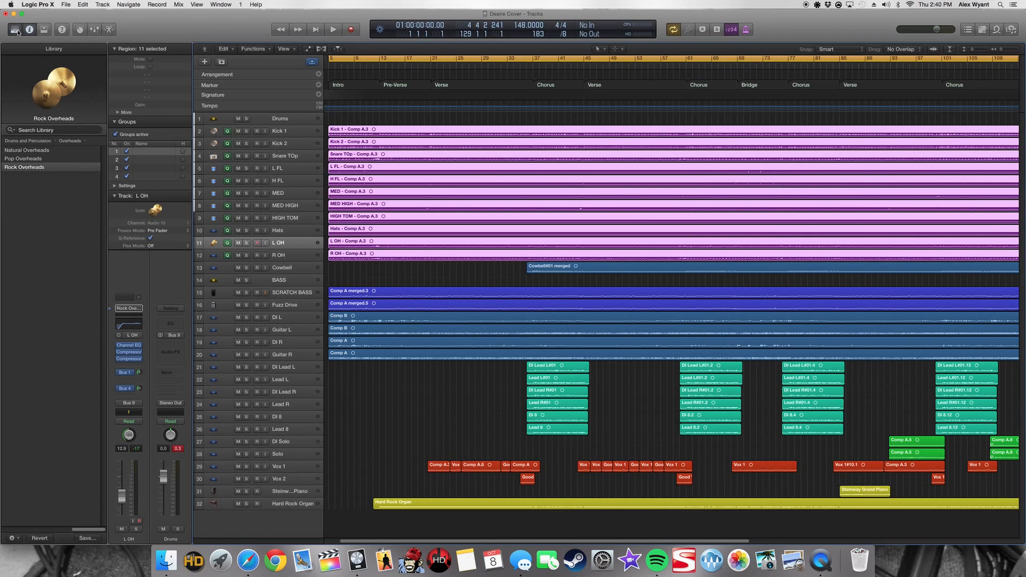
left_click(395, 388)
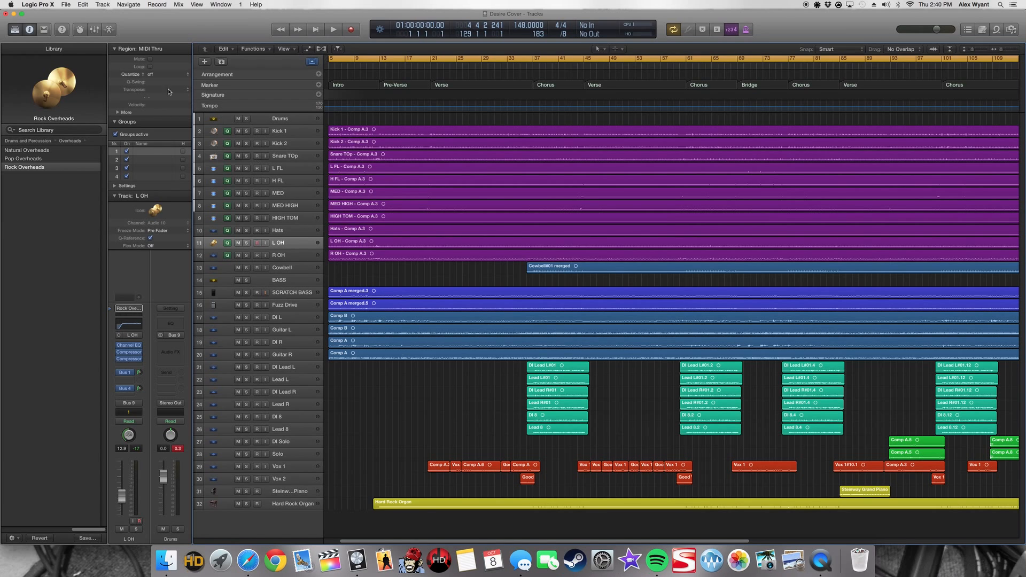
left_click(15, 30)
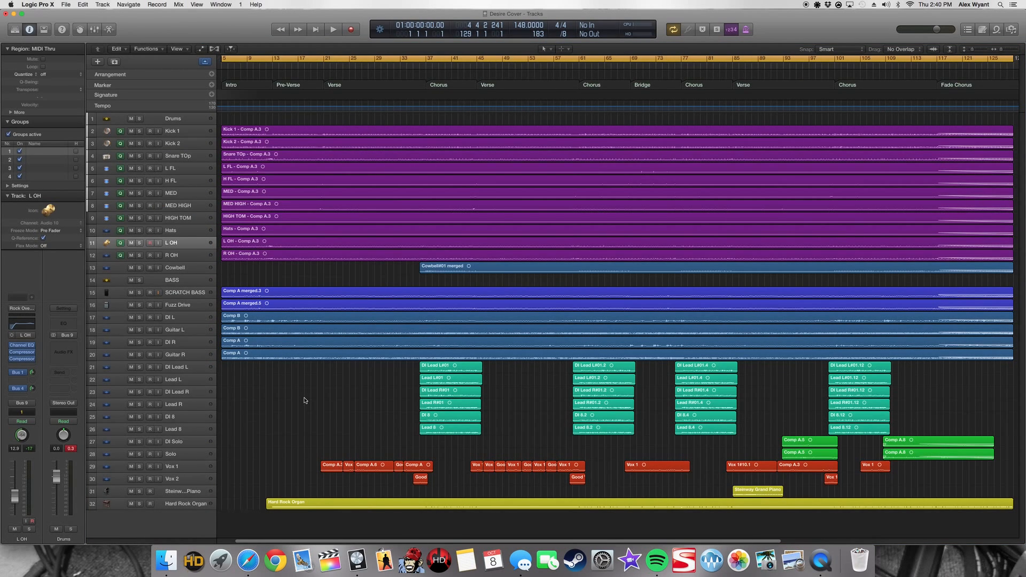
Step: Examine the Channel EQ and Compressor settings on the Kick 1 track, closing each plug-in window
left_click(191, 130)
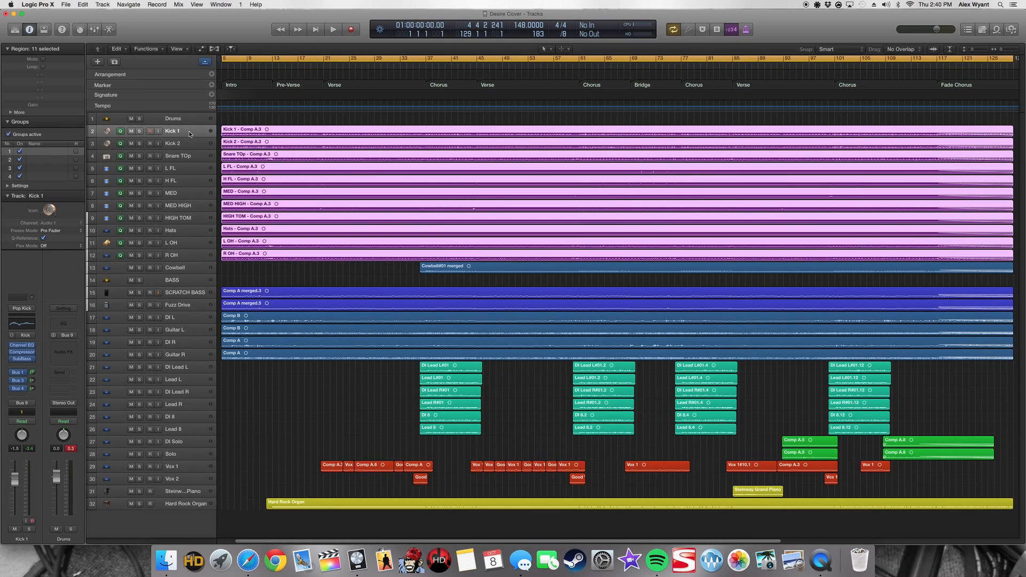
left_click(31, 327)
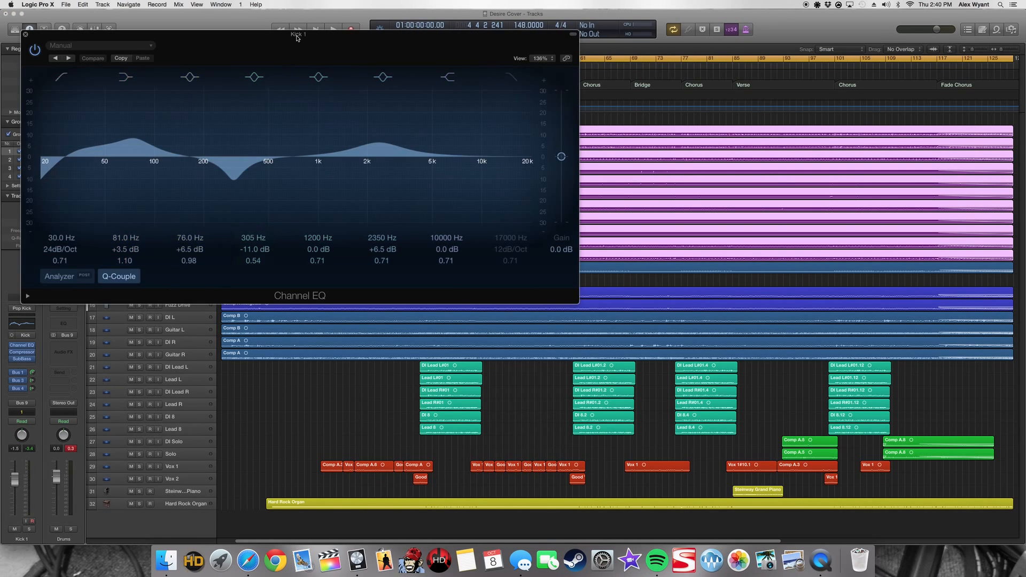
left_click_drag(300, 42, 489, 99)
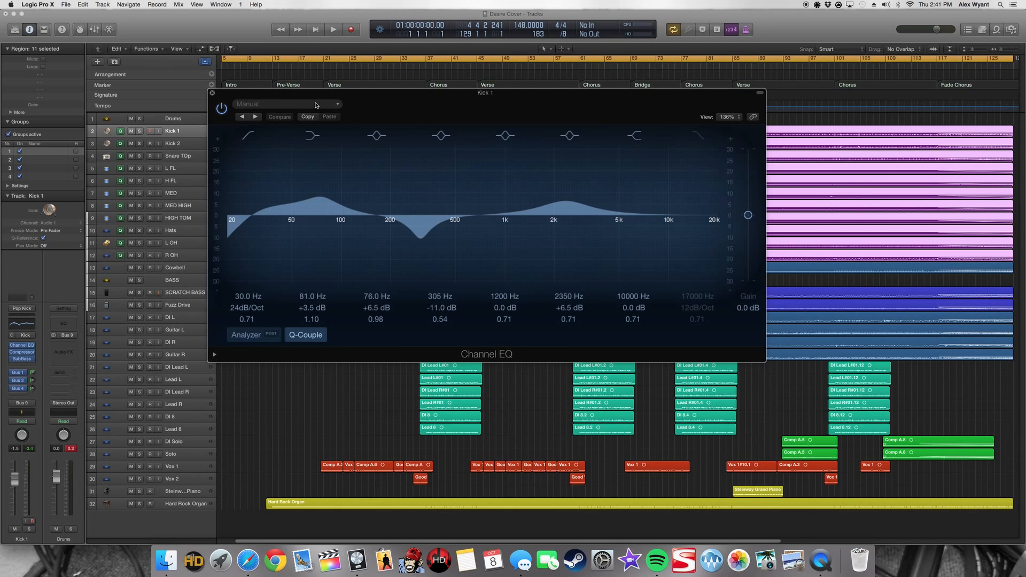
left_click(211, 93)
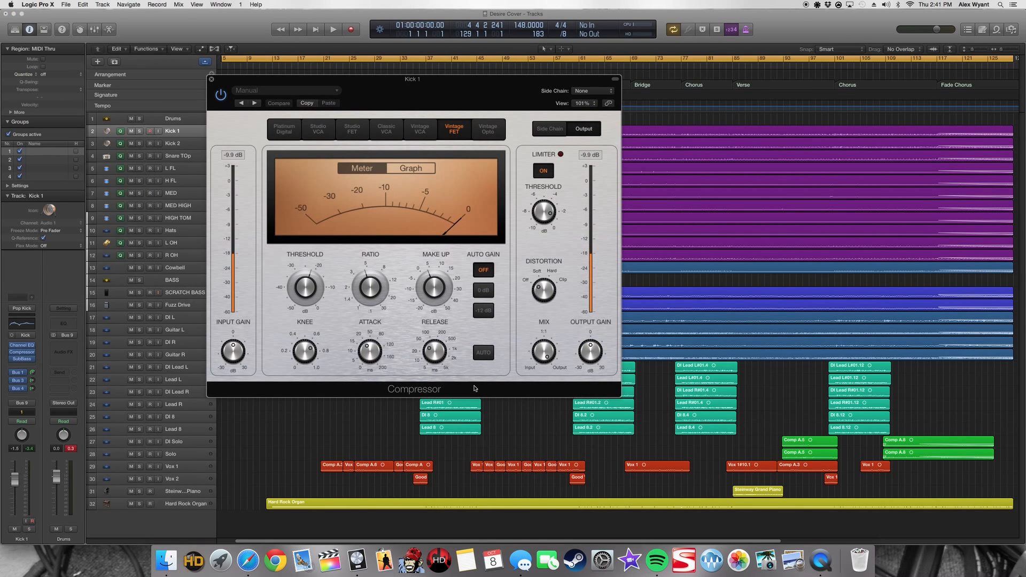
left_click_drag(372, 291, 372, 287)
left_click(211, 79)
mouse_move(20, 359)
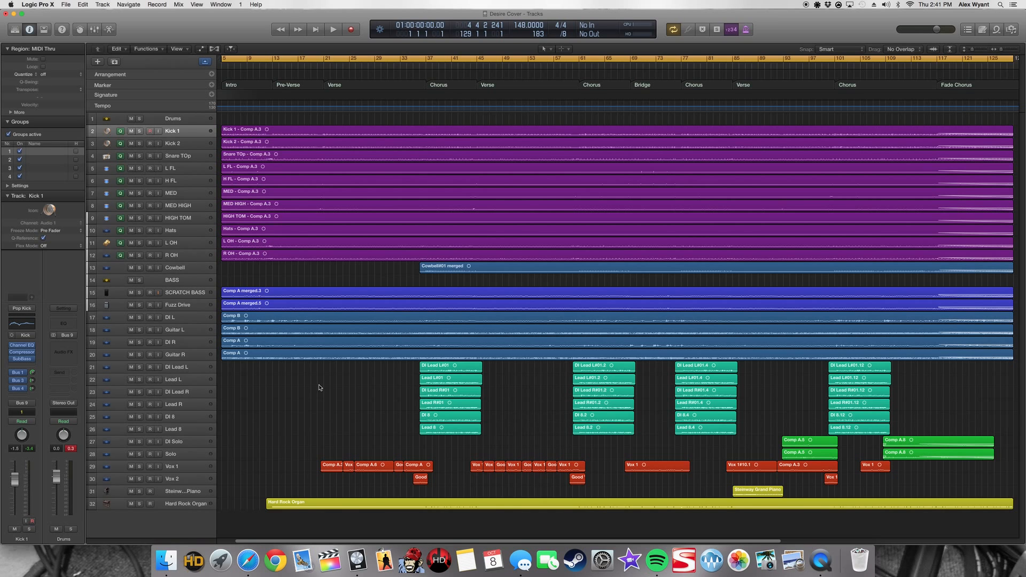
Step: Solo all drum tracks from Kick 1 to R OH, show the mixer and select their channel strips
left_click_drag(139, 131, 139, 255)
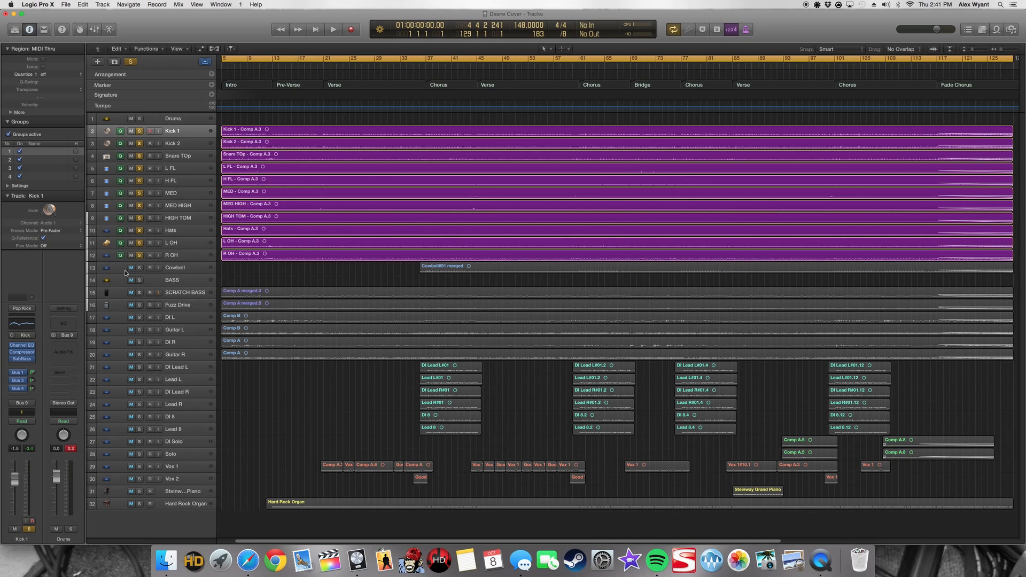
key("x")
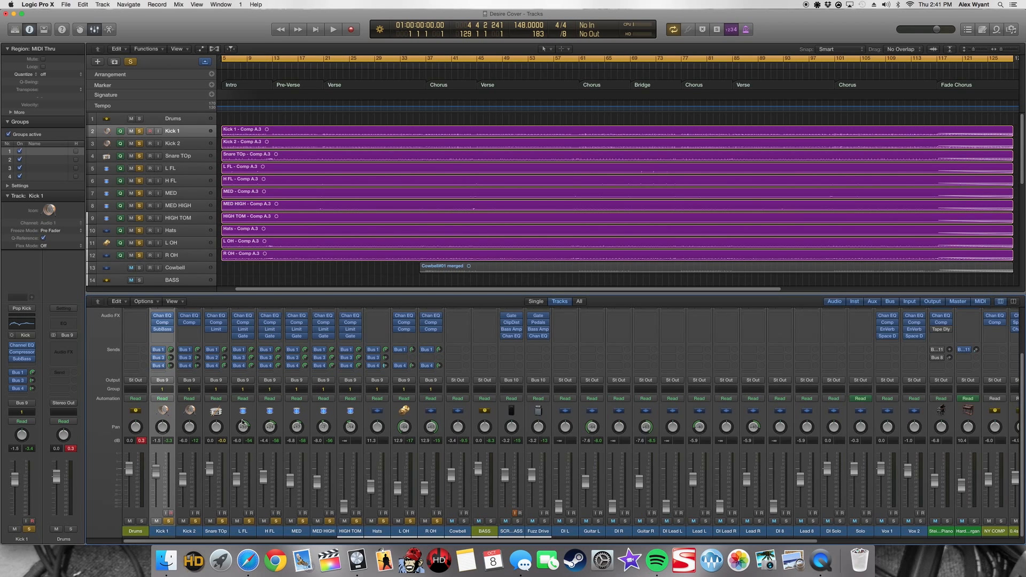
left_click_drag(172, 532, 431, 531)
scroll(325, 349, "up", 1)
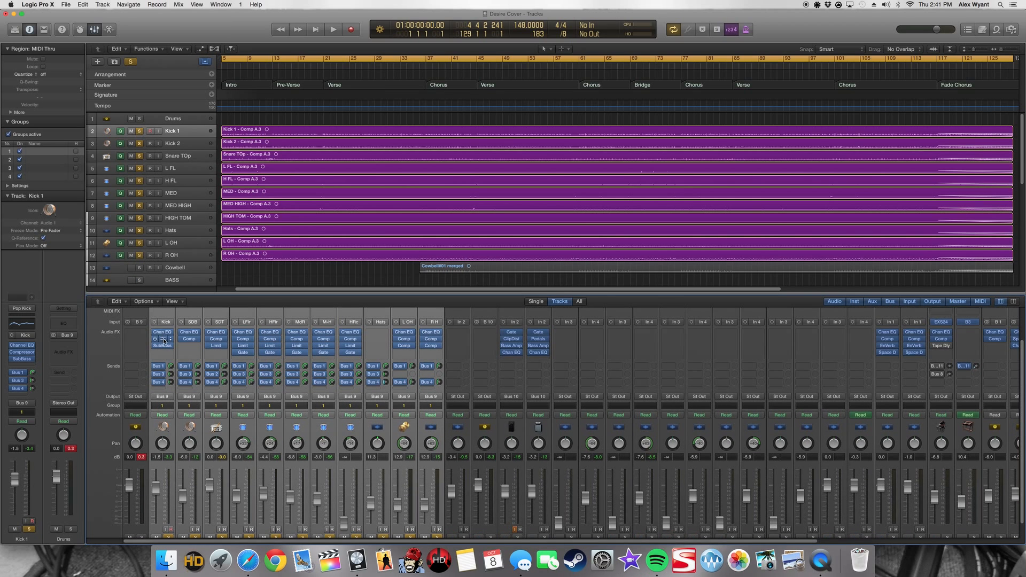
scroll(329, 355, "up", 1)
scroll(329, 354, "up", 3)
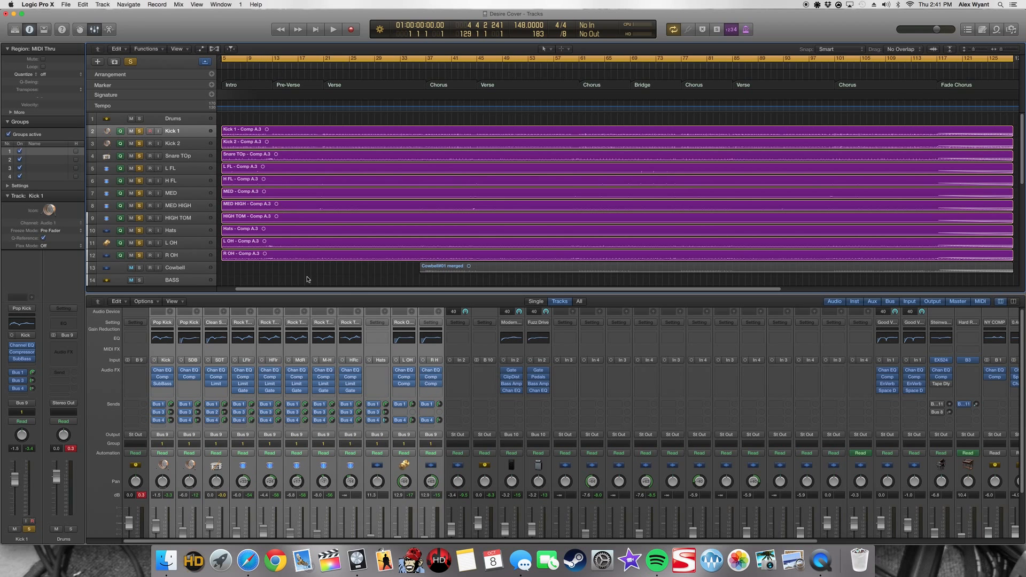
Step: Mute the NY COMP aux channel and the aux channel beside it in the mixer
scroll(307, 279, "down", 2)
scroll(529, 412, "down", 3)
left_click_drag(754, 542, 907, 542)
left_click(794, 522)
left_click(817, 522)
left_click_drag(817, 522, 714, 545)
Step: Play the soloed drum kit through the intro and stop playback
left_click(329, 260)
key("space")
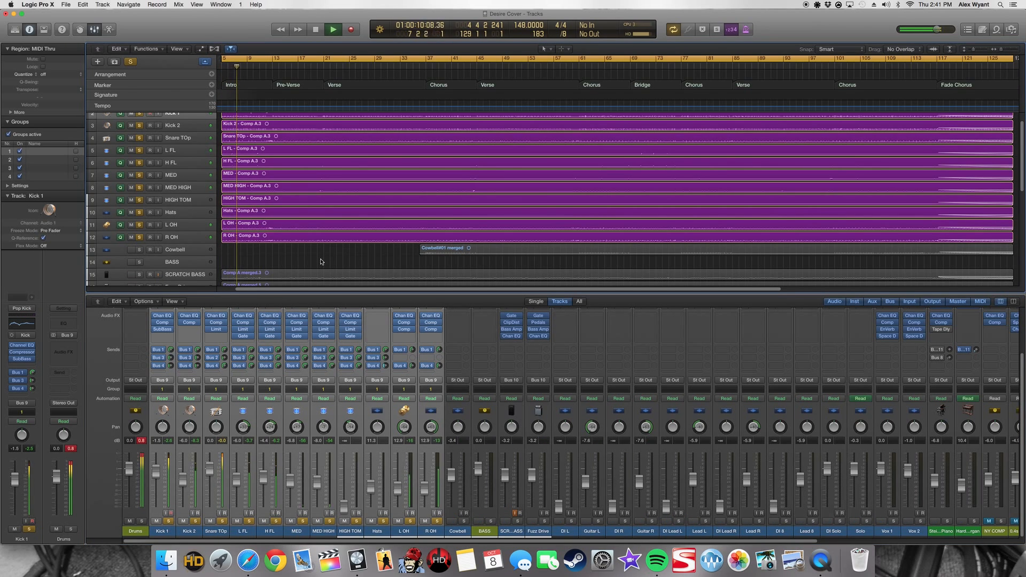
scroll(323, 262, "up", 1)
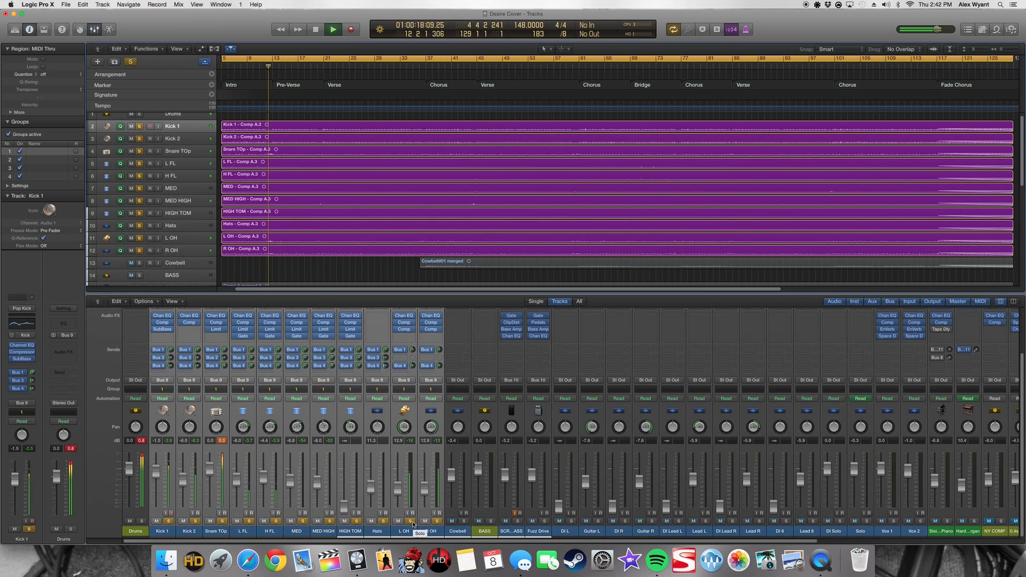
key("space")
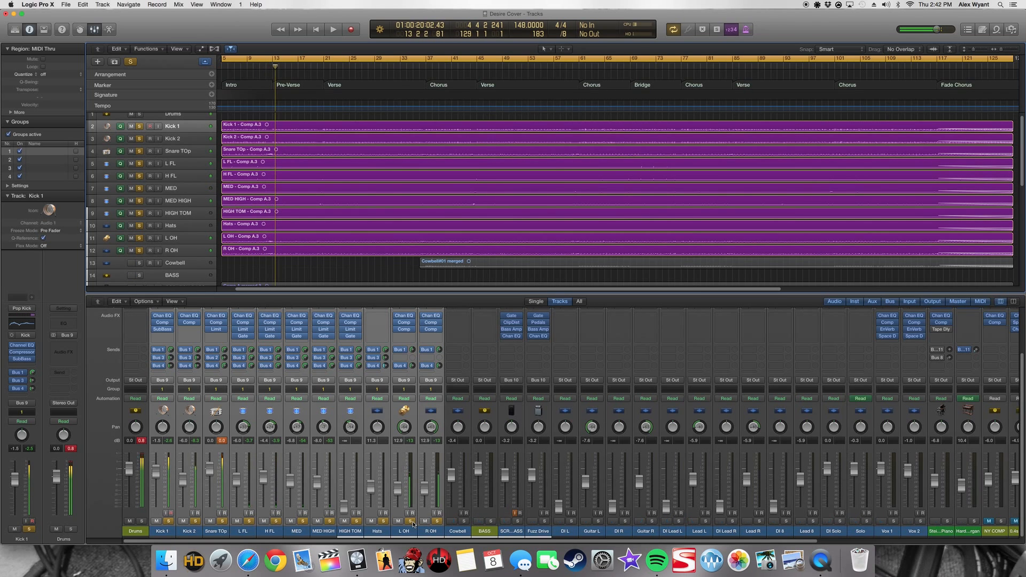
Step: Clear the drum solos, solo only Kick 1 and return the playhead to the start of the intro
left_click(436, 523)
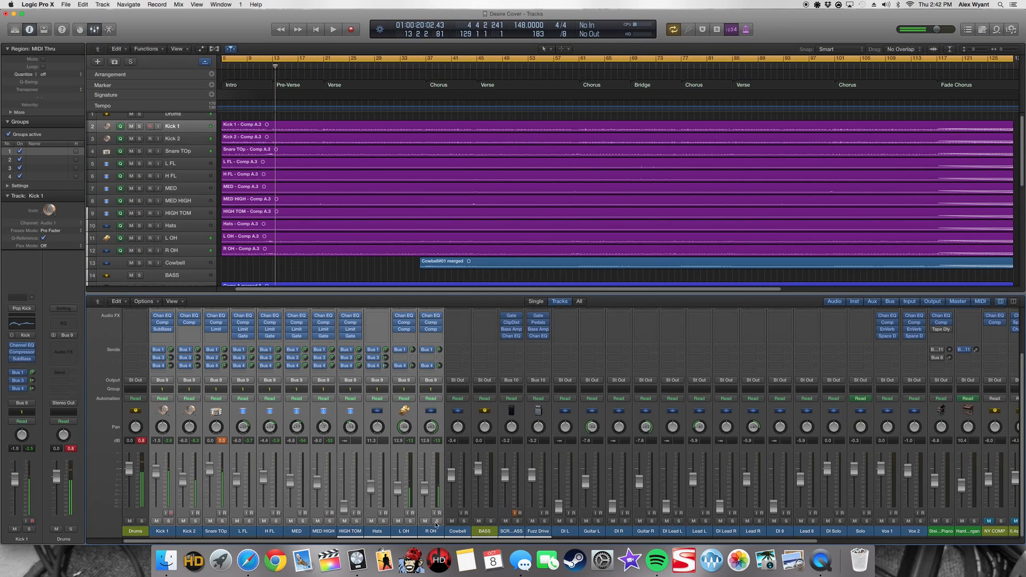
left_click(168, 521)
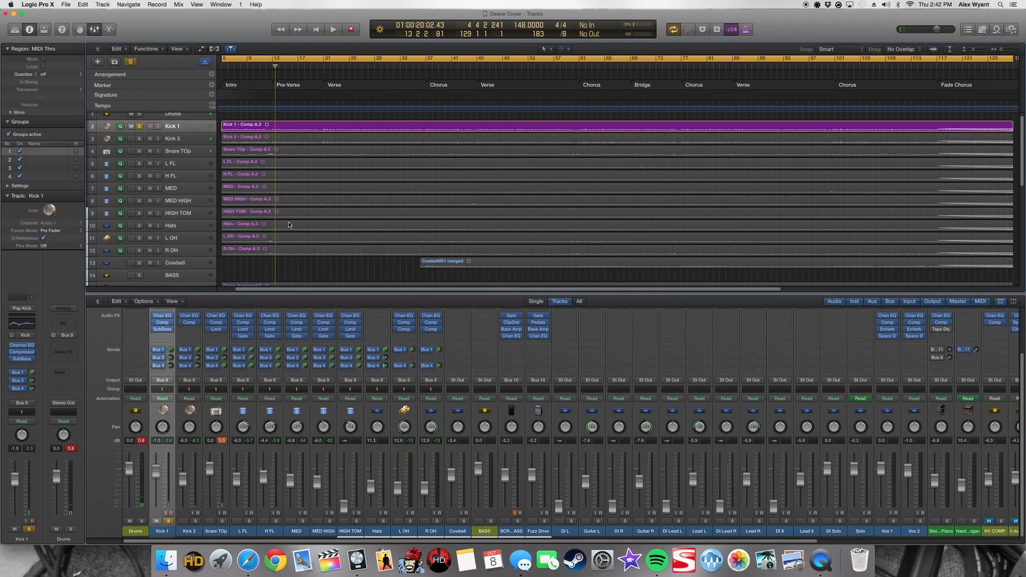
mouse_move(247, 66)
left_mouse_down()
mouse_move(222, 76)
mouse_move(236, 78)
left_mouse_up()
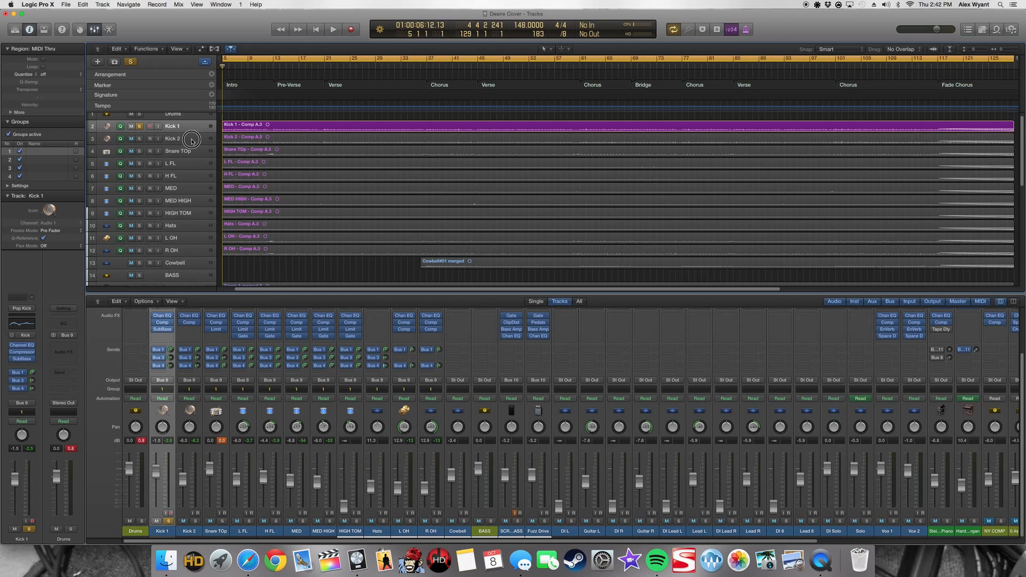
left_click(253, 143)
left_click(289, 272)
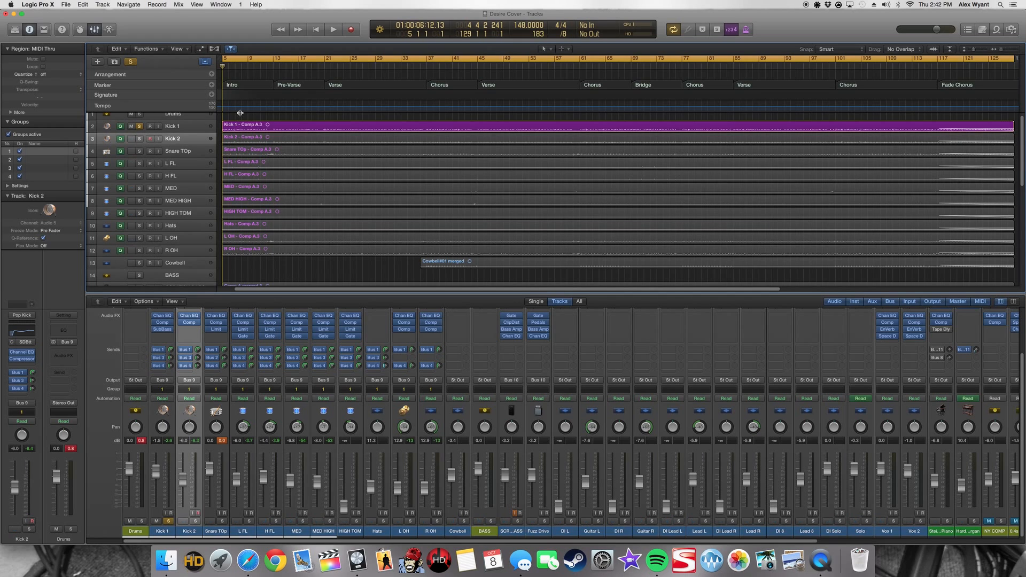
left_click(202, 127)
Step: Play Kick 1 and compare its sound with the Channel EQ bypassed and enabled, leaving the EQ on
key("space")
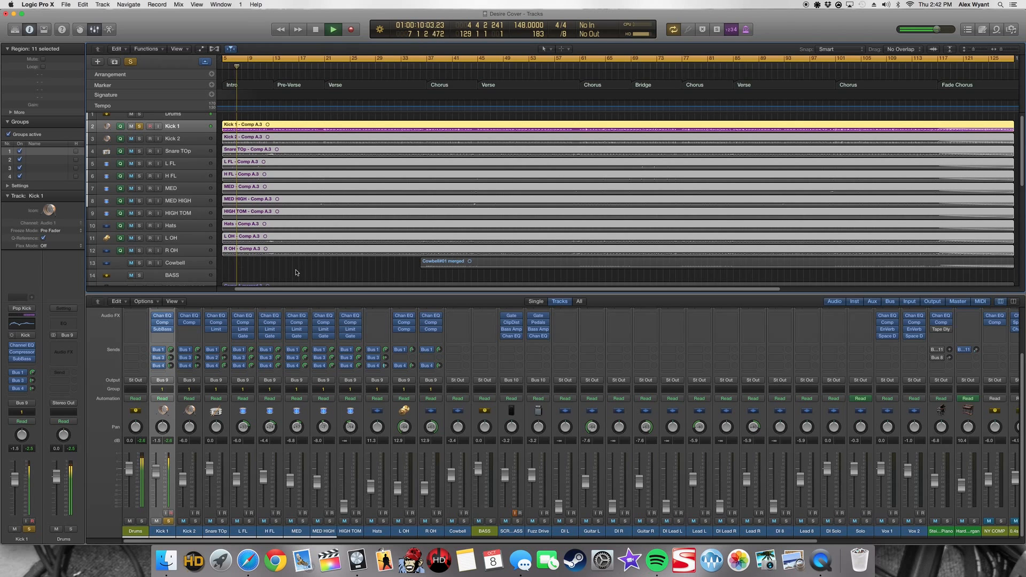
scroll(297, 272, "up", 1)
left_click(162, 316)
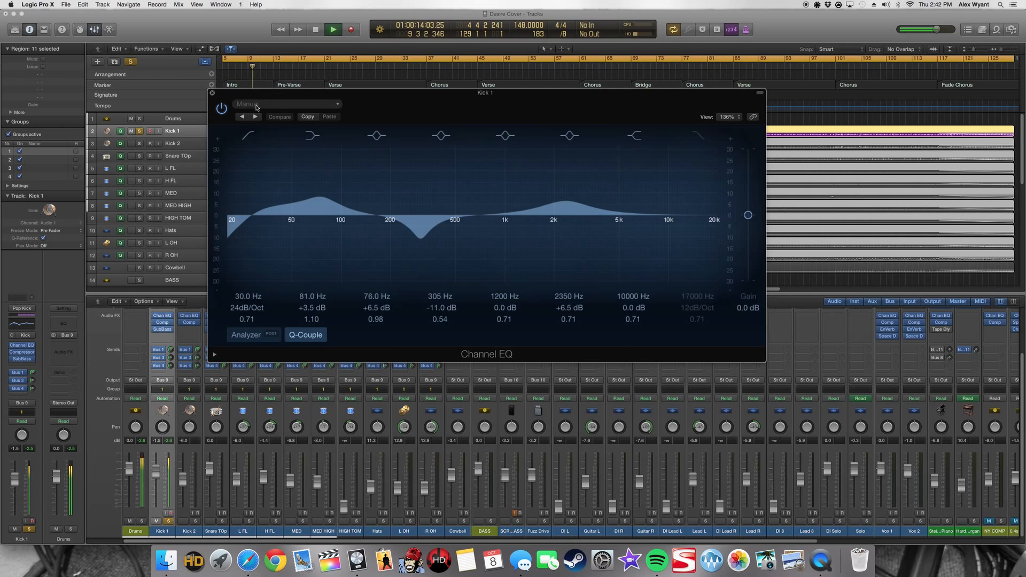
left_click(222, 109)
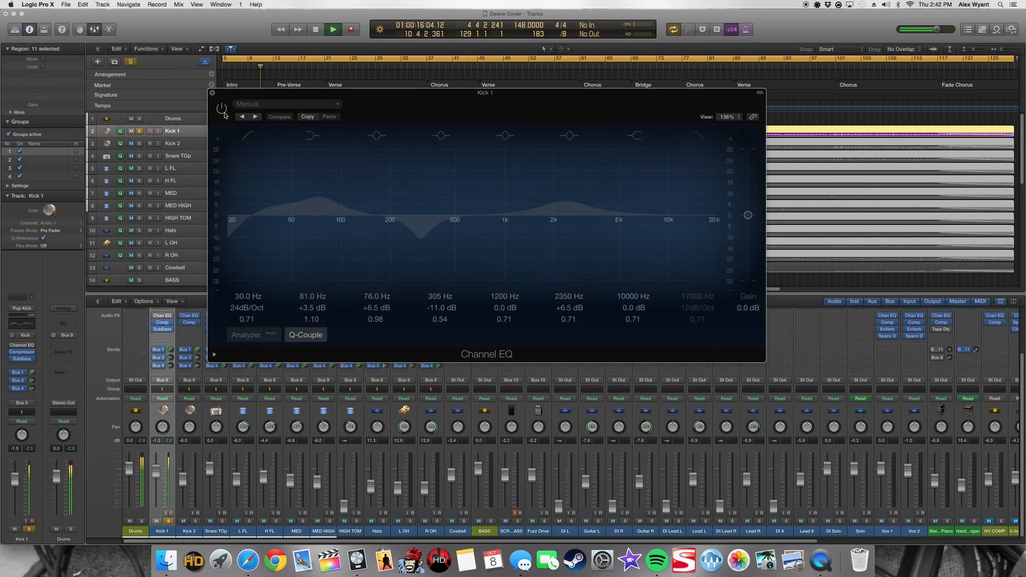
left_click(222, 110)
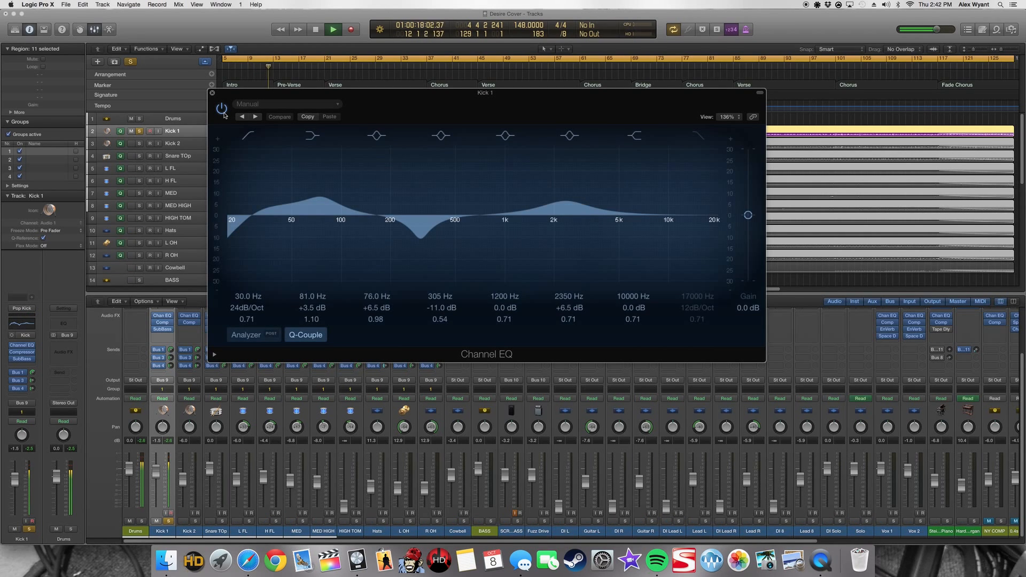
key("space")
left_click(212, 93)
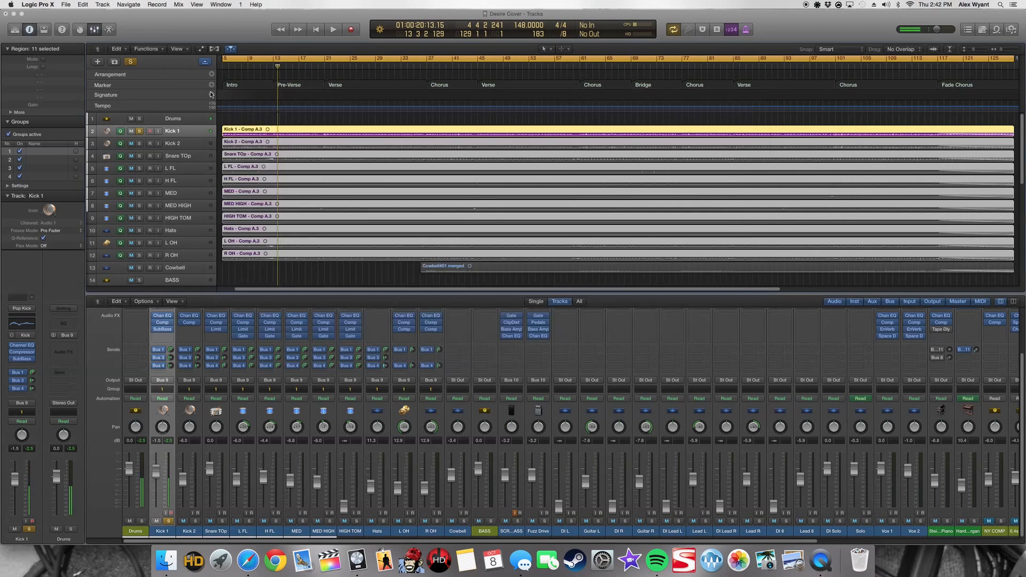
Step: Play Kick 1 with its Compressor open to examine the metering, and close the plug-in and stop playback
mouse_move(165, 330)
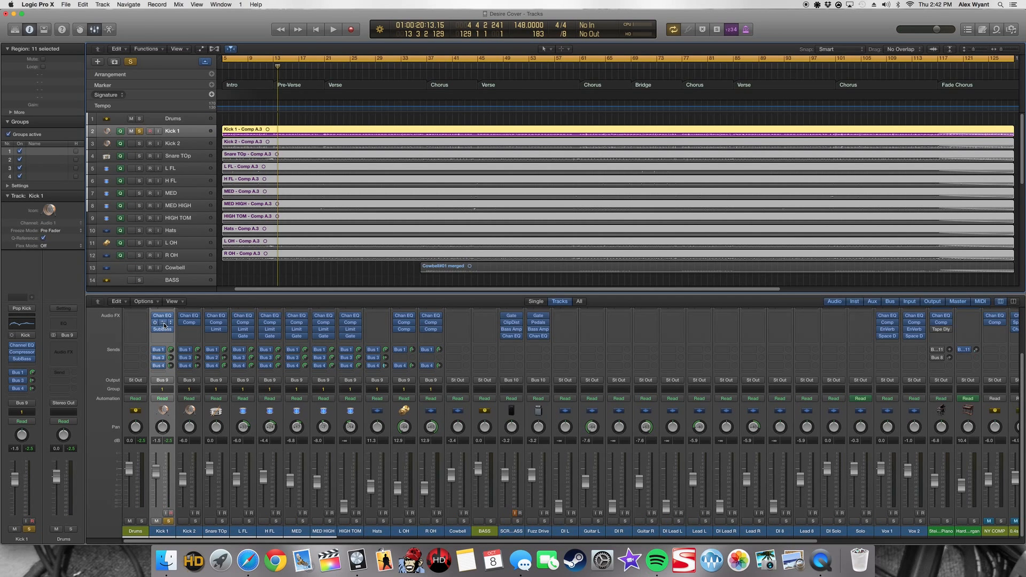
left_click(162, 322)
key("space")
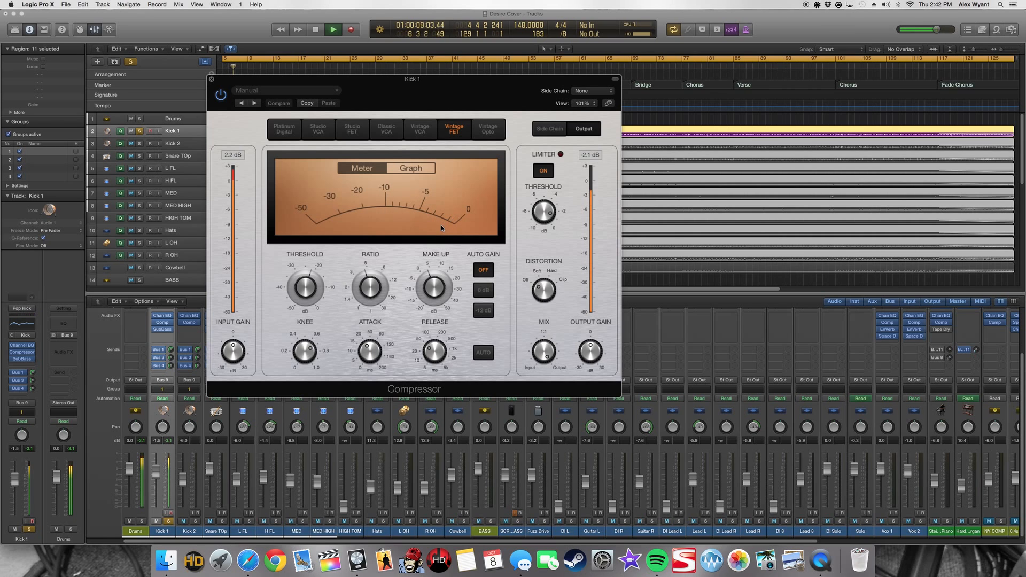
left_click(211, 80)
key("space")
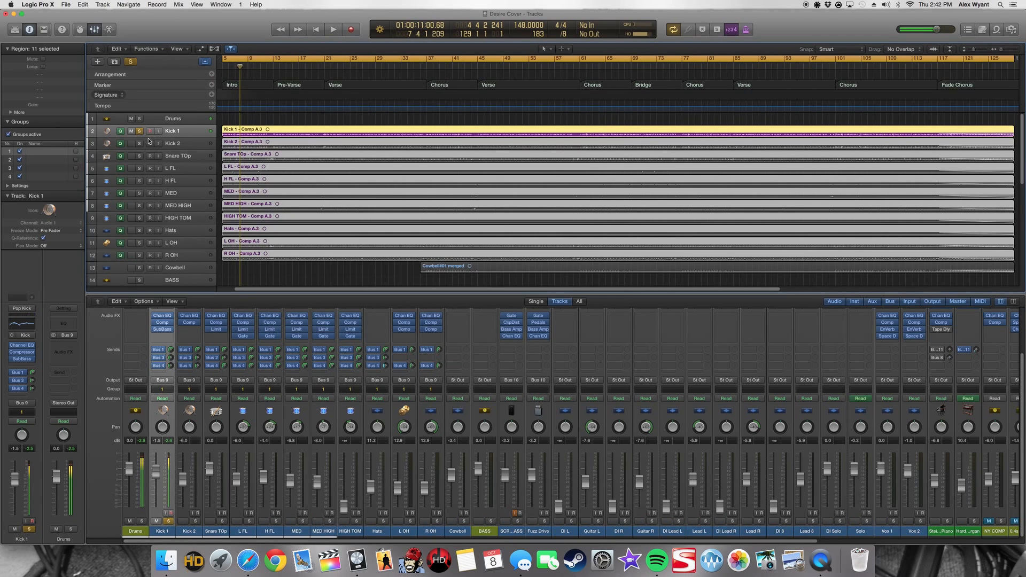
Step: Solo Kick 2 instead of Kick 1 and play it while examining its Channel EQ curve
left_click(181, 144)
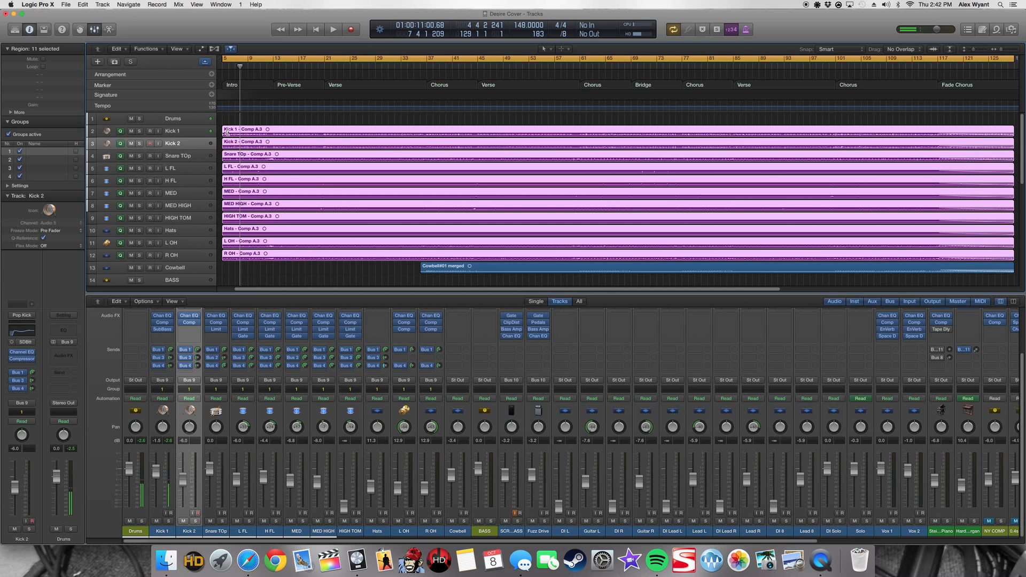
left_click(301, 265)
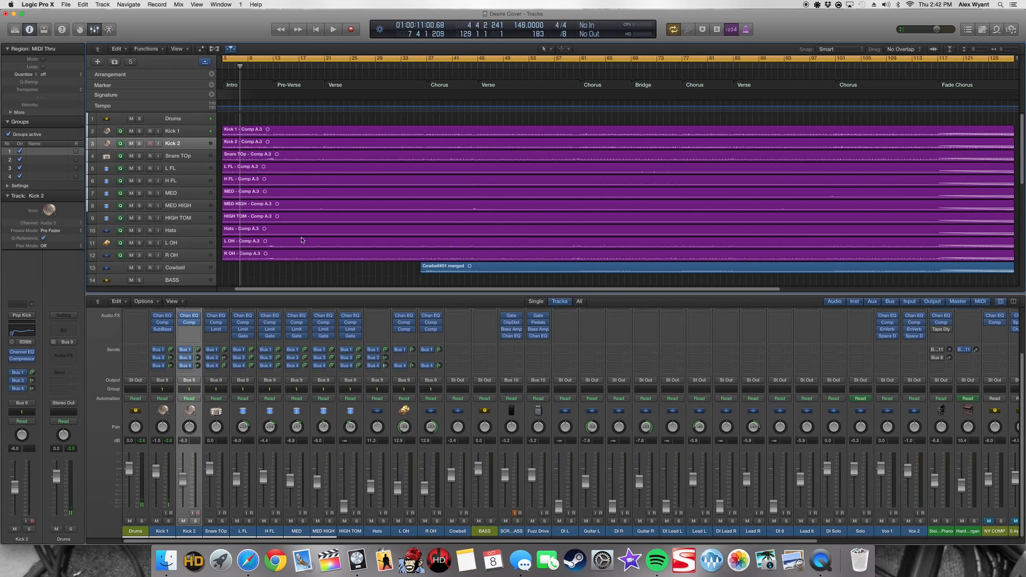
left_click(140, 144)
key("space")
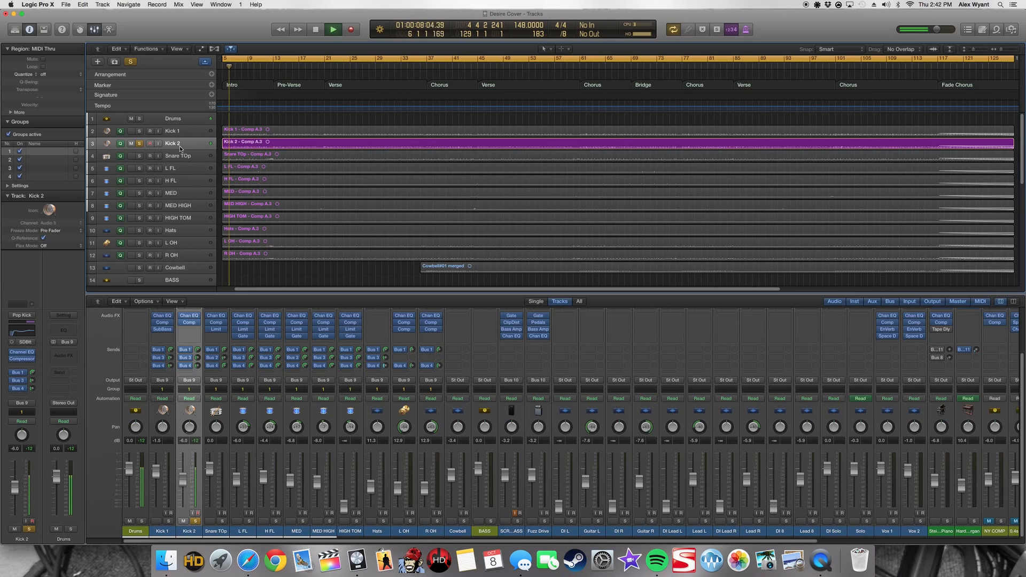
left_click(188, 315)
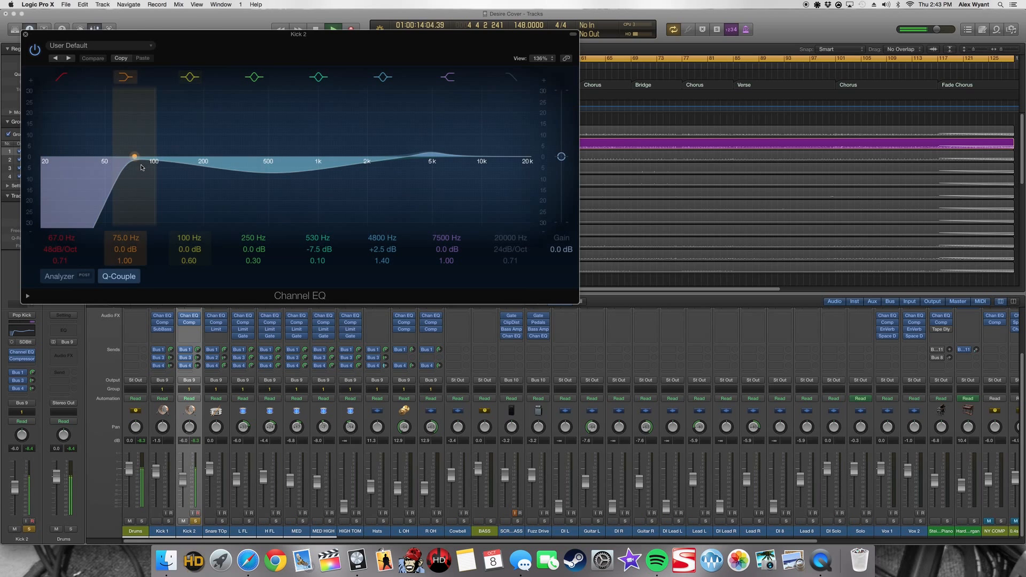
left_click(25, 35)
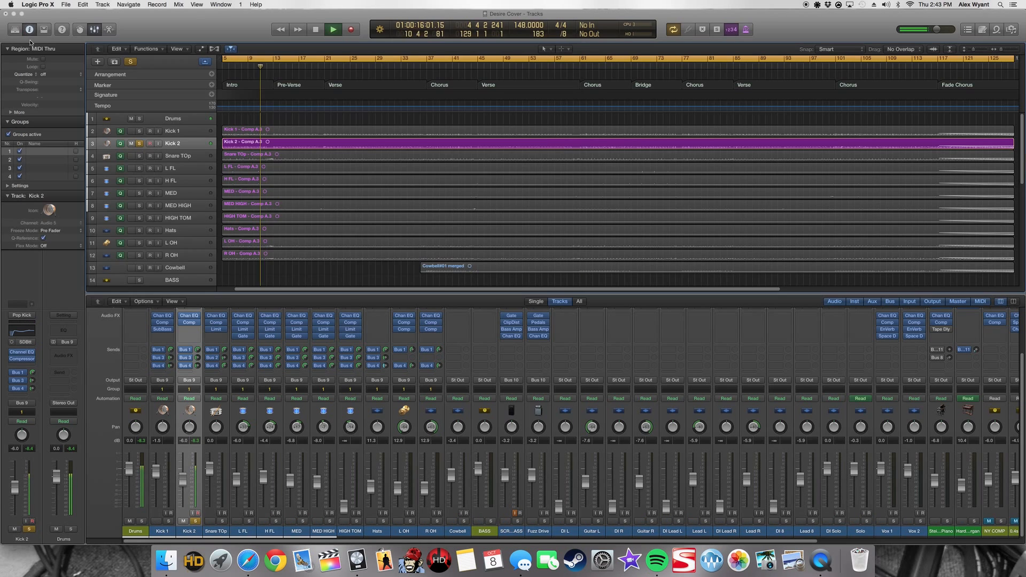
Step: Play Kick 2 with its Compressor open to examine the metering, and close the plug-in and stop playback
left_click(189, 323)
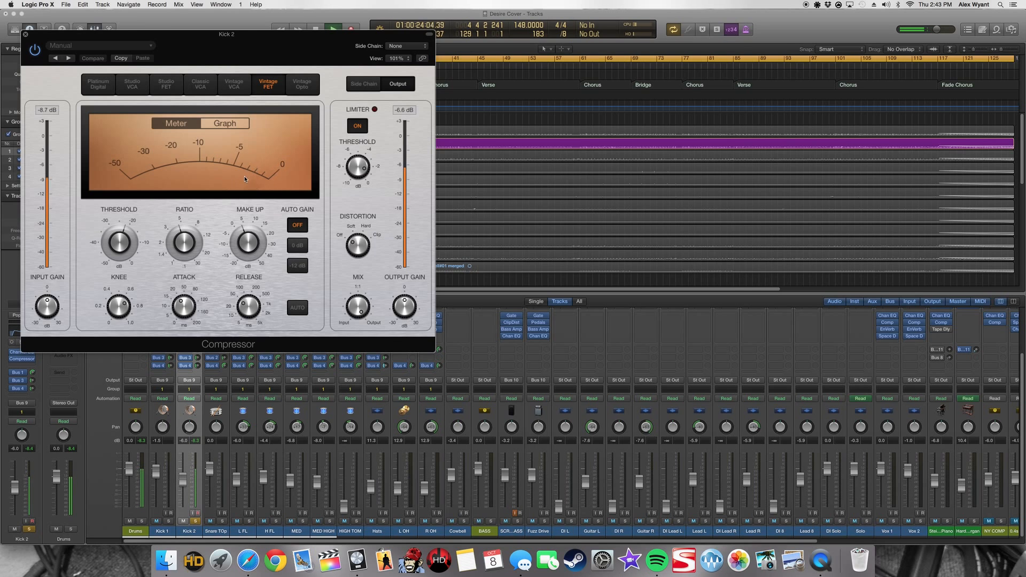
left_click(26, 34)
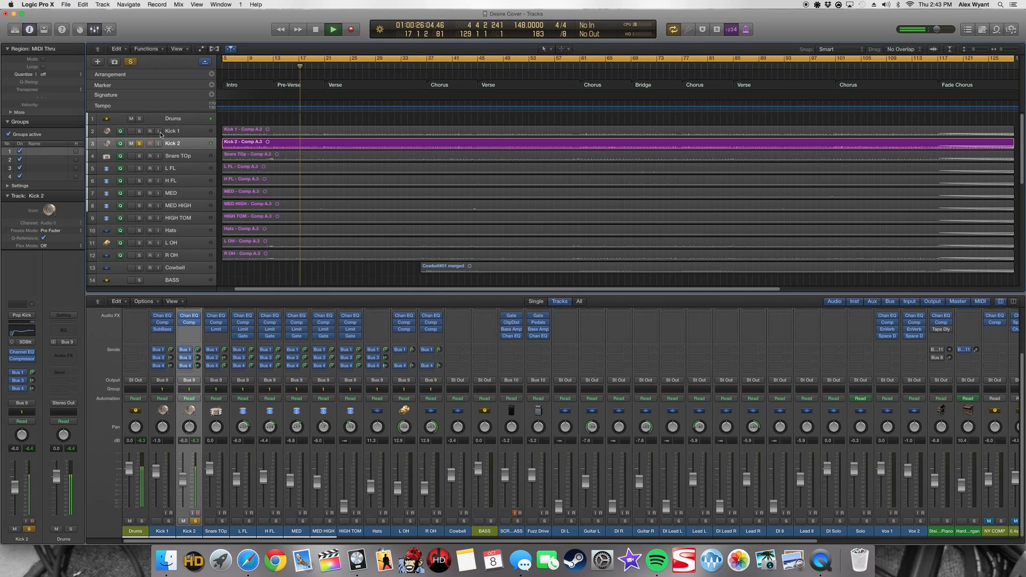
key("space")
Step: Solo Snare TOp instead of Kick 2, play it while examining its Channel EQ curve, and close the EQ and stop playback
left_click(139, 144)
left_click(140, 157)
key("space")
left_click(256, 158)
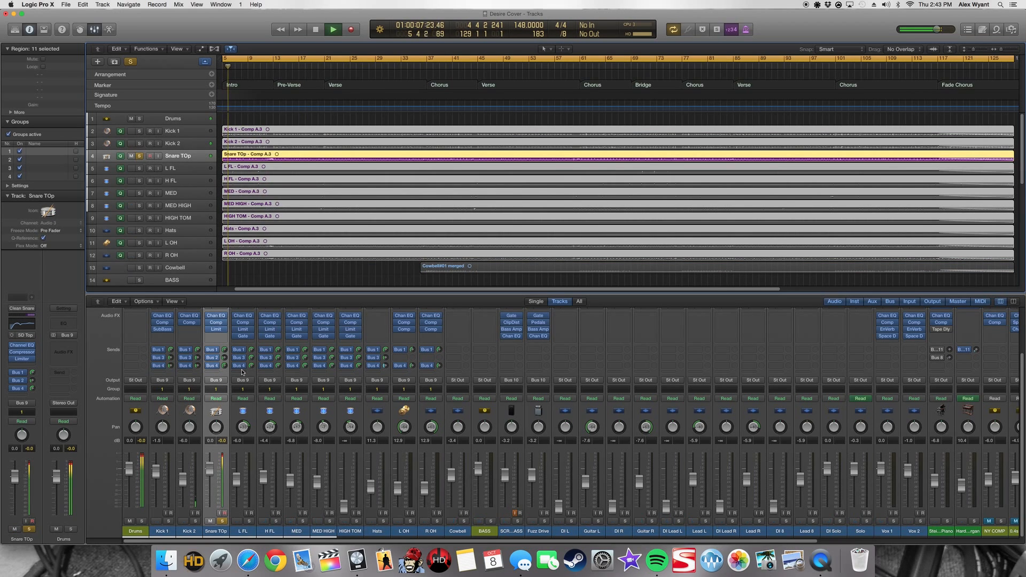
left_click(216, 316)
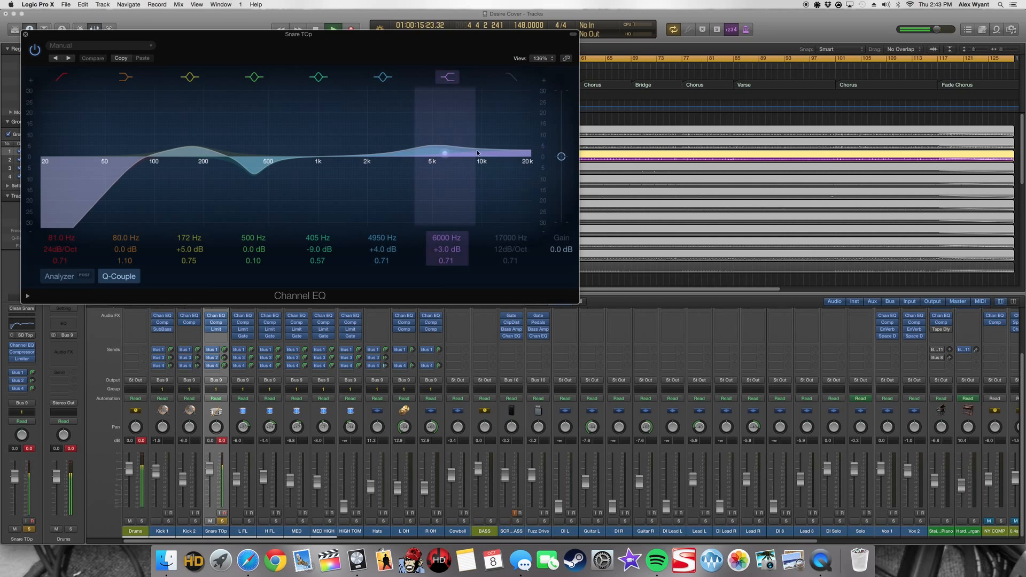
left_click(26, 36)
key("space")
left_click(302, 279)
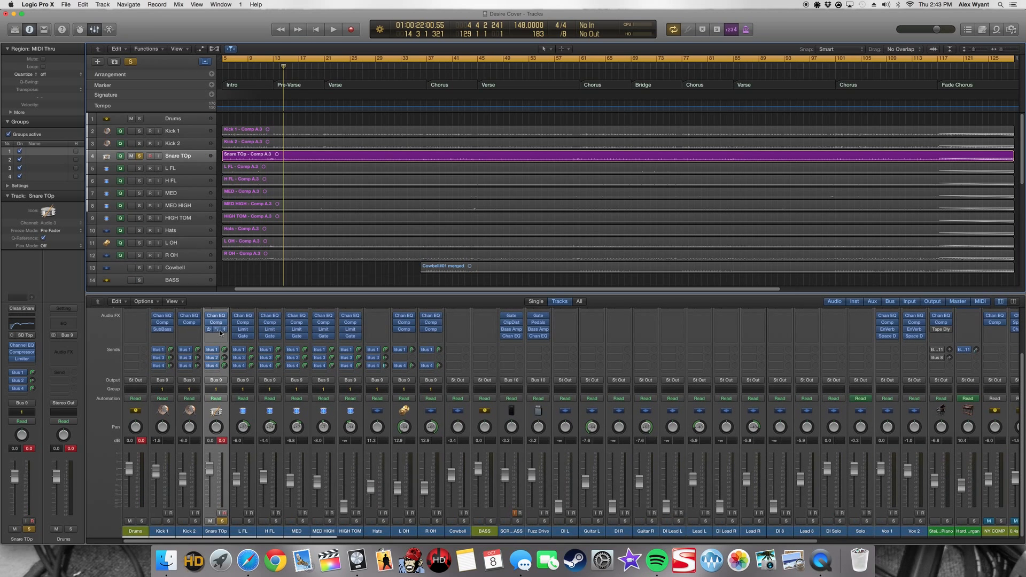
Step: Examine the Limiter settings on Snare TOp, close the plug-in and clear the snare solo
left_click(218, 331)
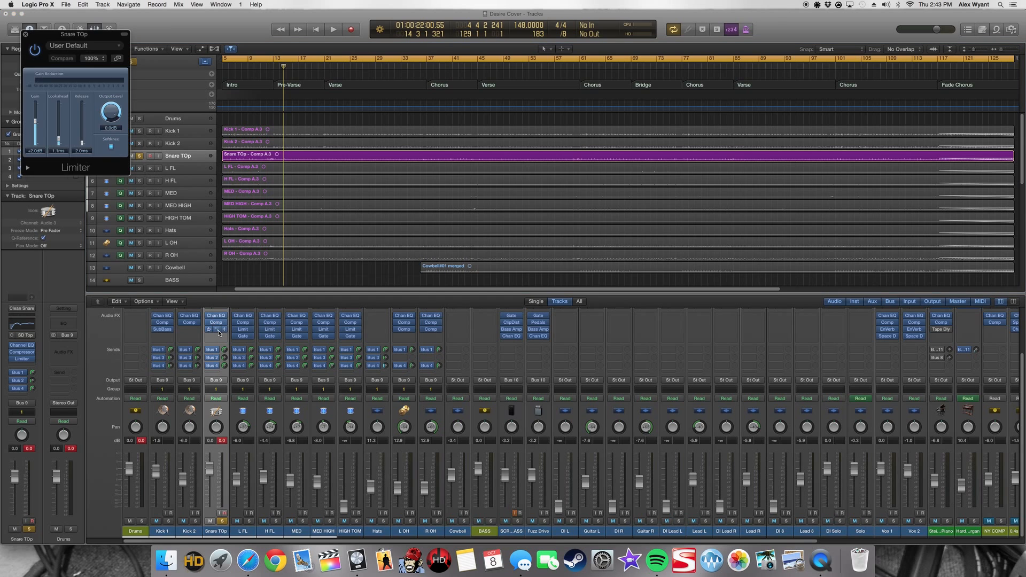
left_click(25, 34)
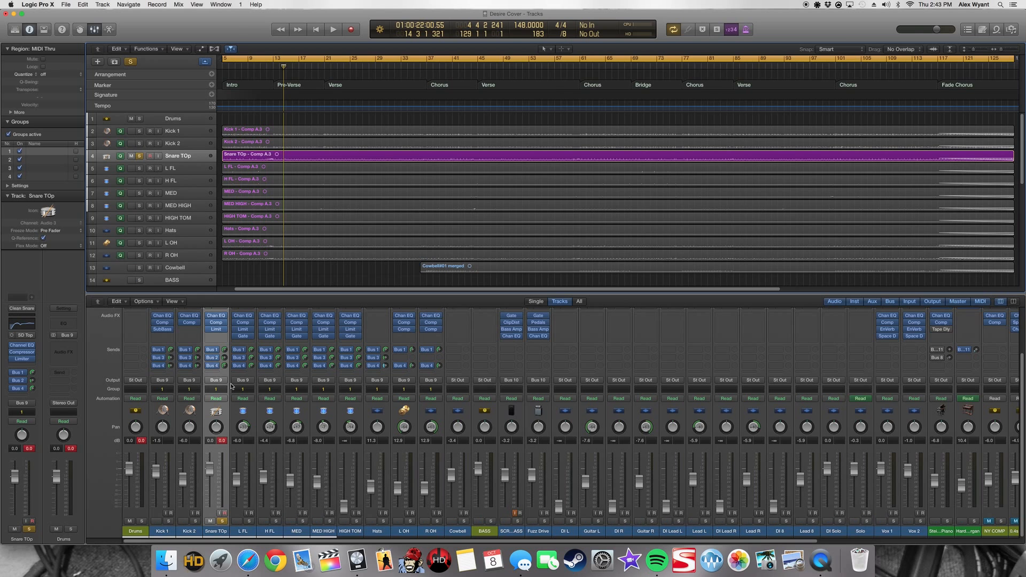
left_click(139, 156)
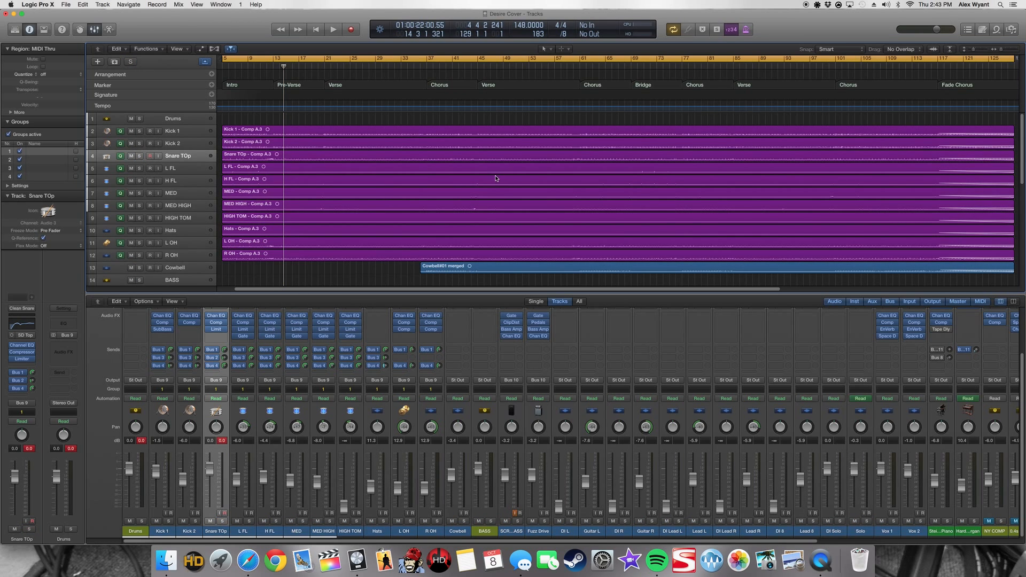
Step: Zoom in on the tom fill before the second verse and set the cycle range from bar 44 to bar 46
left_click_drag(450, 170, 538, 233)
left_click(431, 59)
left_click_drag(432, 60, 536, 84)
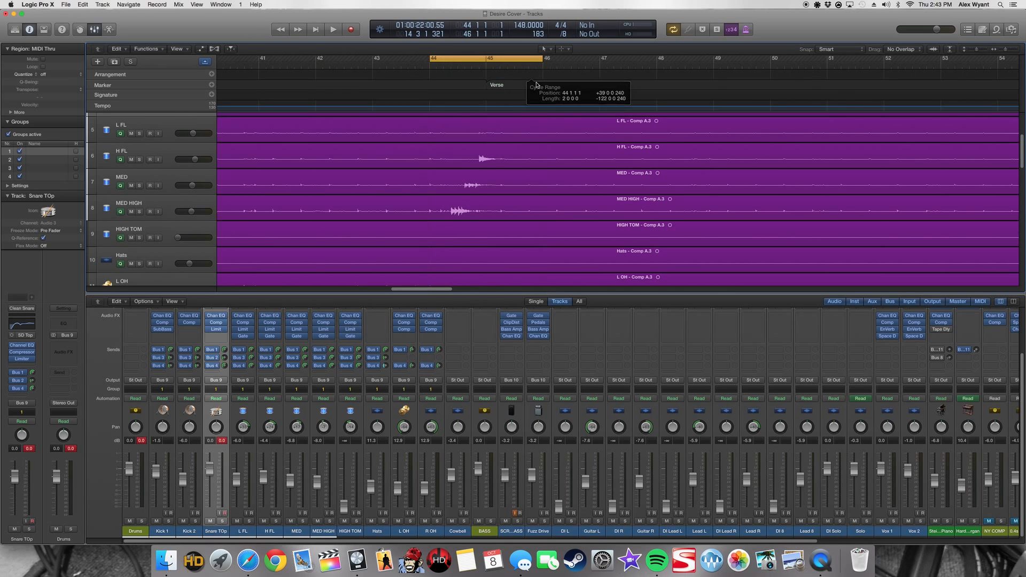
Step: Solo the L FL, H FL, MED and MED HIGH toms, play the cycled fill, and stop and clear the tom solos
left_click(249, 521)
left_click(276, 521)
left_click(302, 521)
left_click(330, 526)
left_click(330, 522)
key("space")
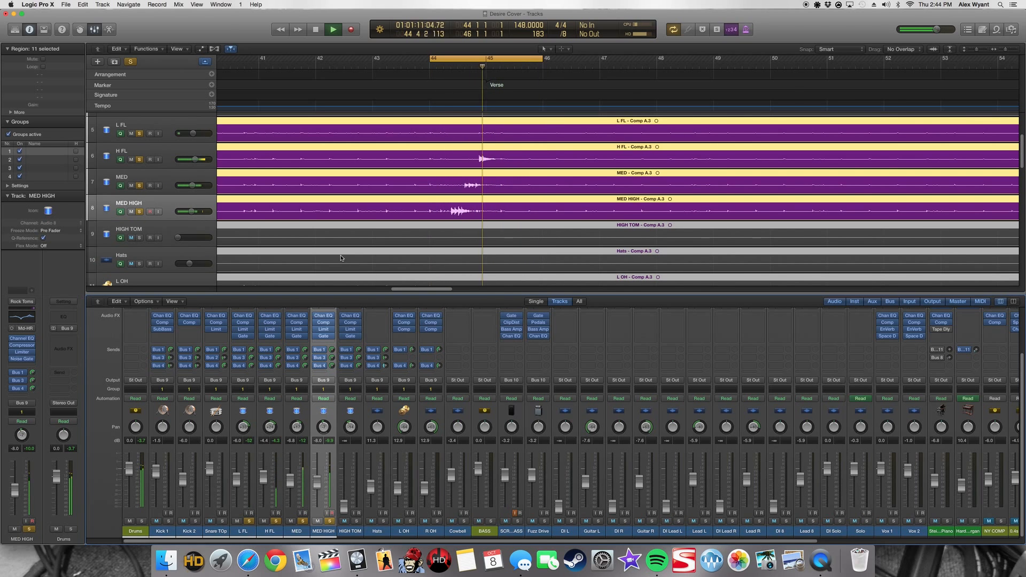
key("space")
left_click(140, 212)
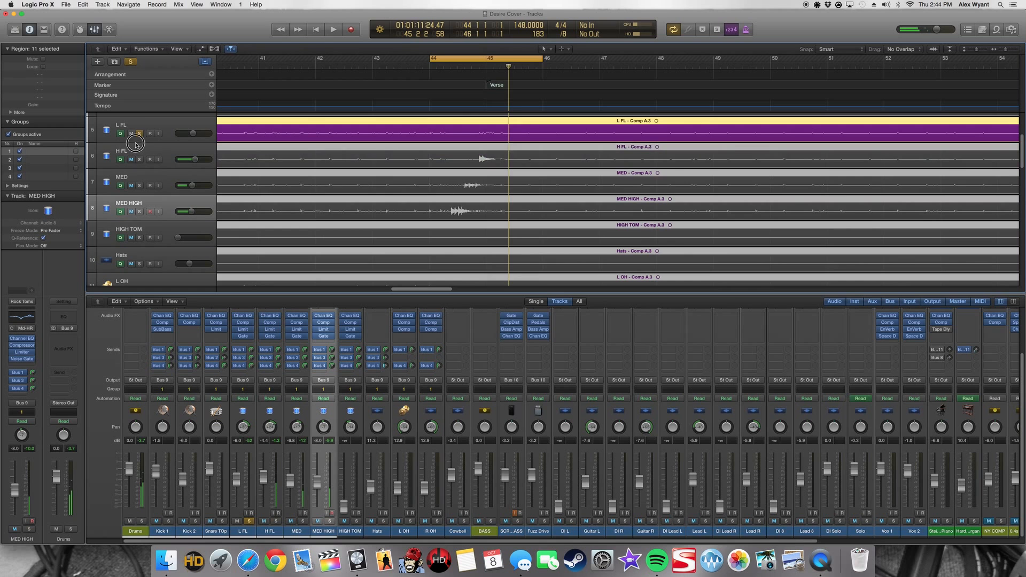
Step: Examine the MED HIGH tom's Channel EQ curve and close the plug-in
scroll(347, 341, "up", 2)
scroll(348, 341, "up", 1)
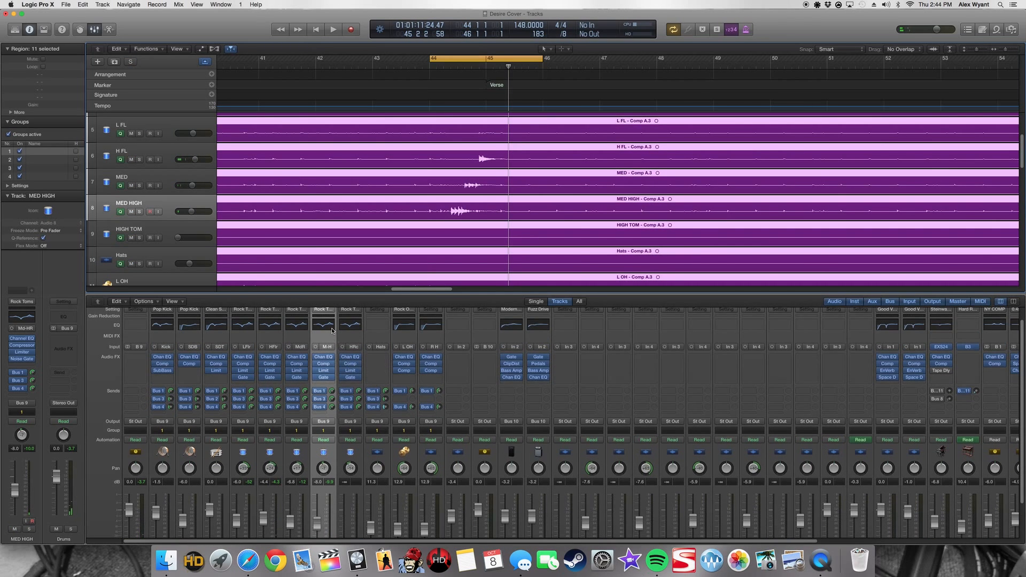
left_click(327, 324)
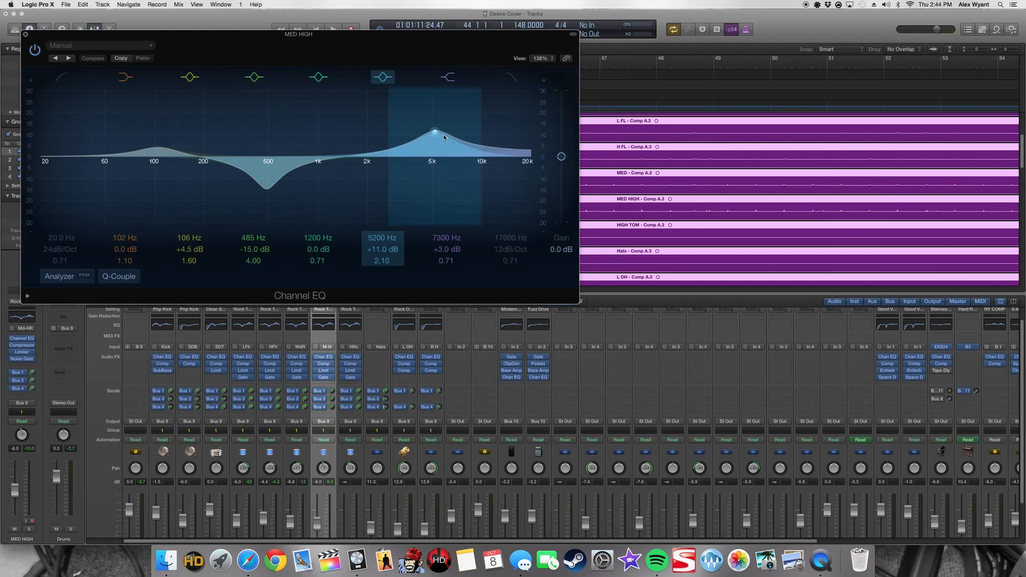
left_click(25, 34)
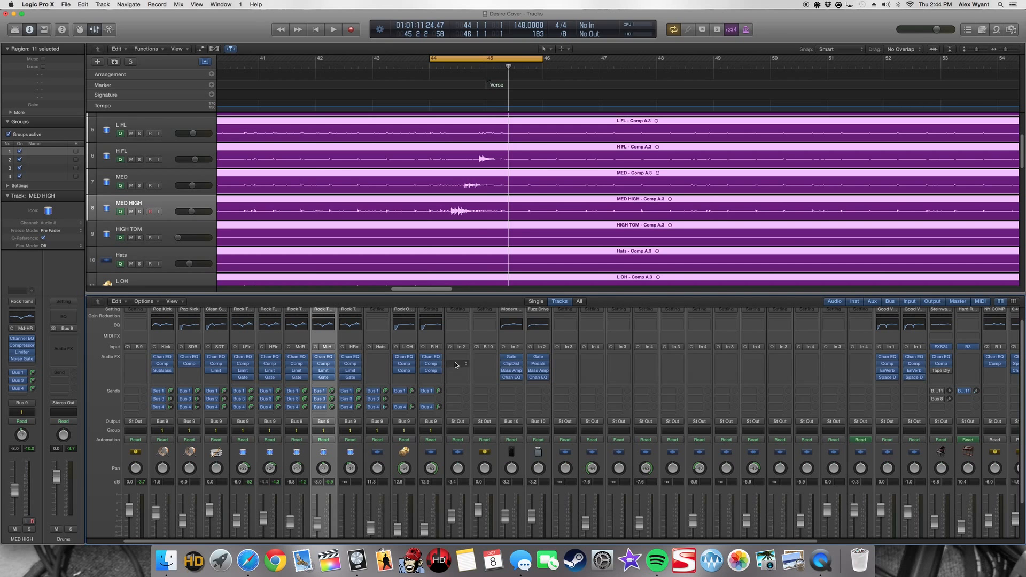
Step: Hide the mixer, fit the whole arrangement in view and turn off cycle mode
key("super+Left")
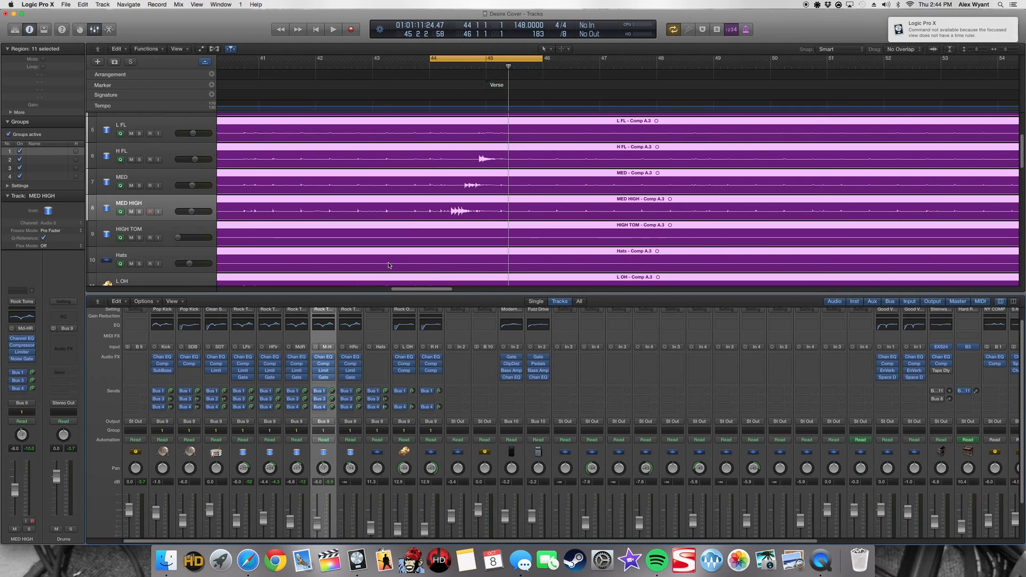
key("x")
left_click(405, 358)
key("z")
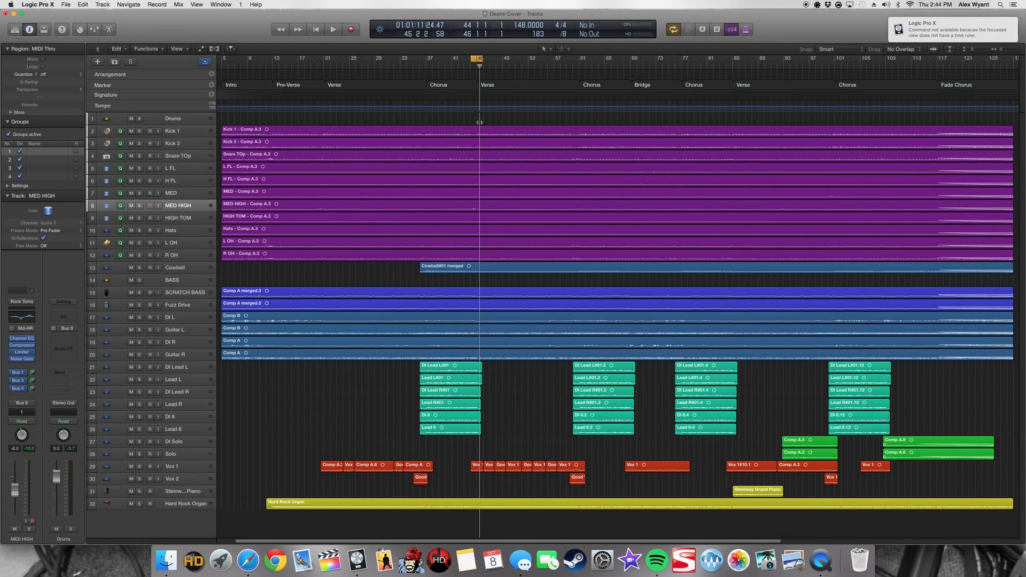
left_click(477, 59)
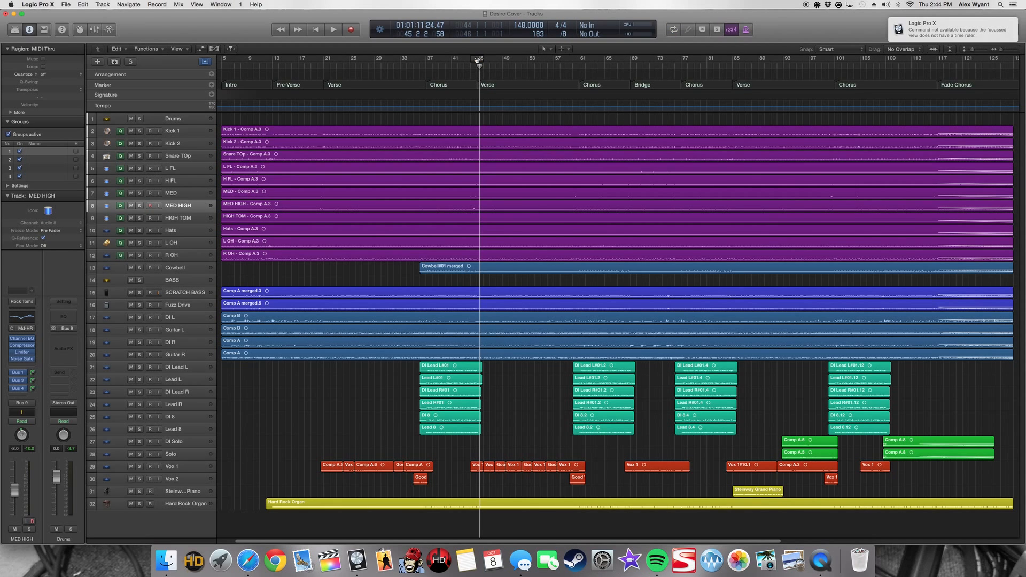
Step: Solo the L OH and R OH overheads with L OH selected, play a few bars of them and stop
left_click(174, 233)
left_click(235, 270)
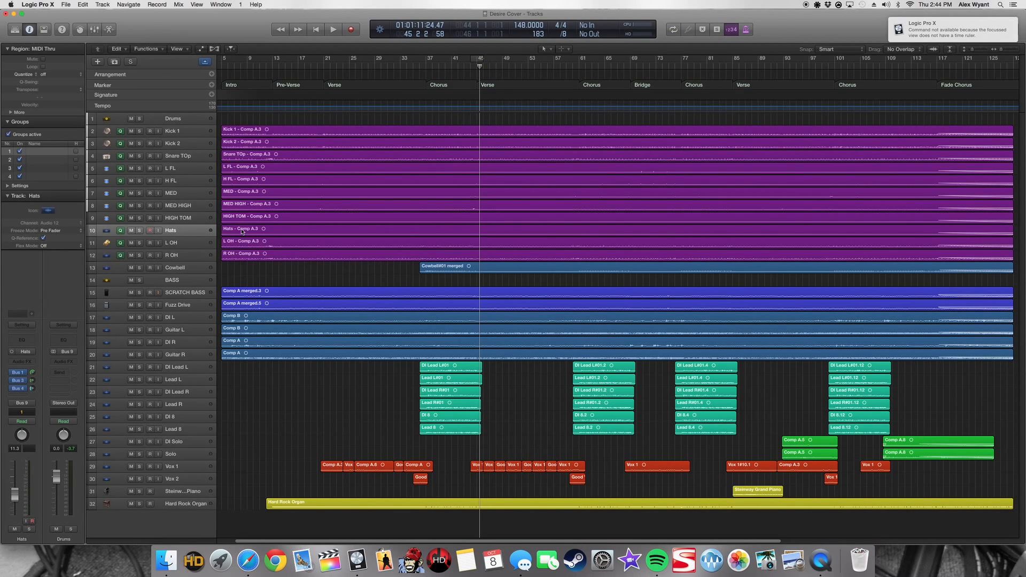
left_click(174, 245)
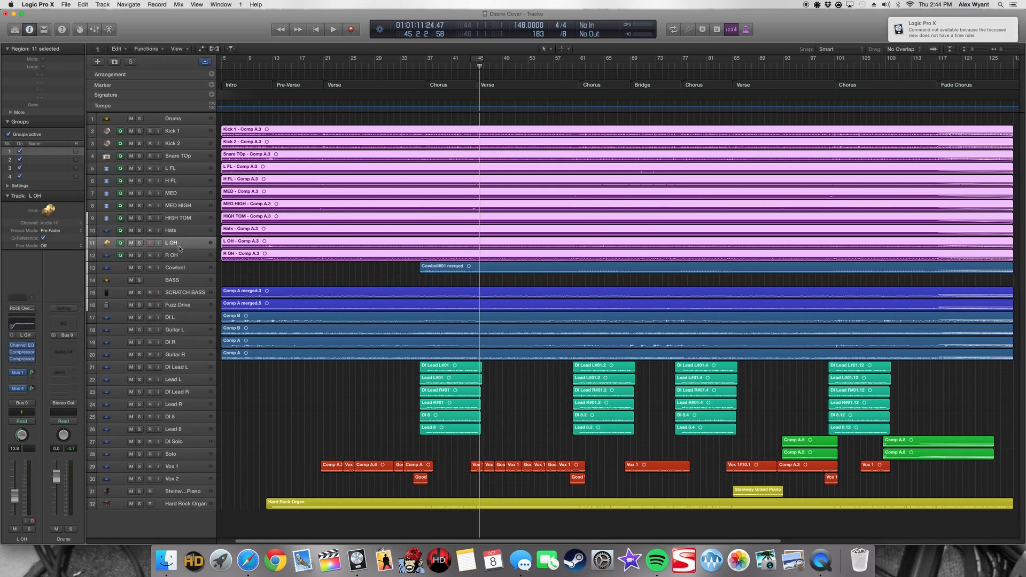
left_click(142, 243)
left_click(267, 278)
key("space")
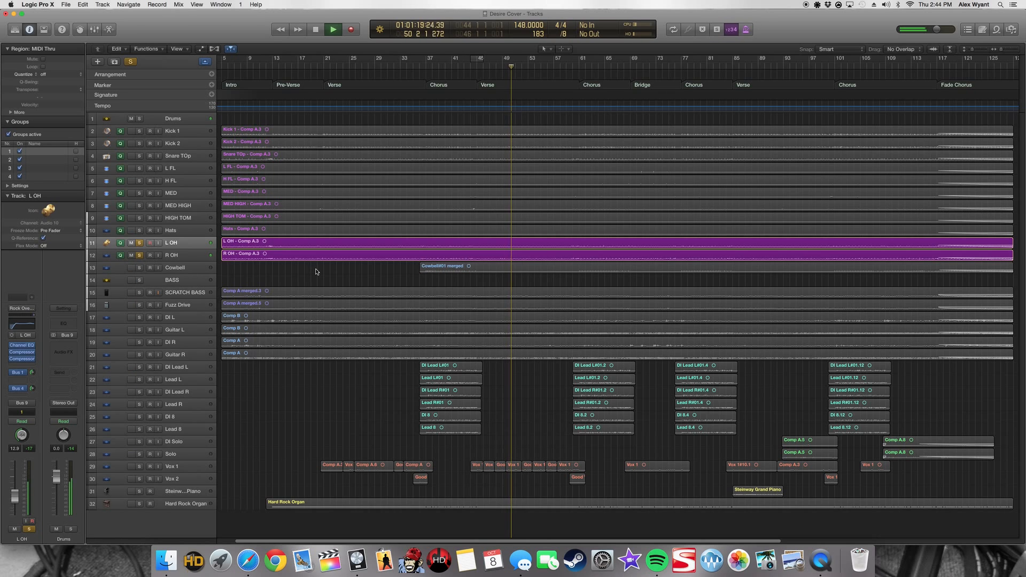
key("space")
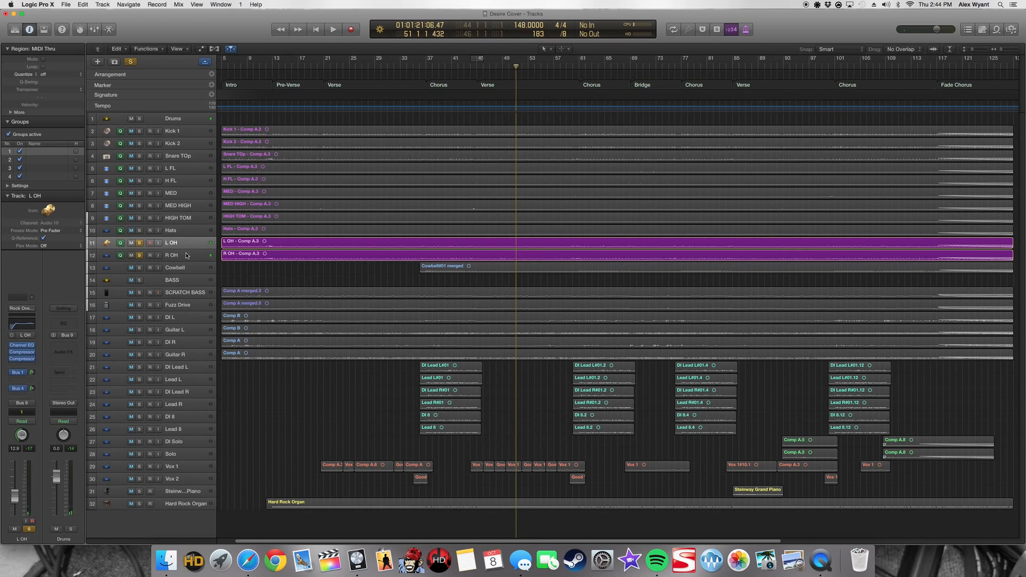
Step: Open the L OH Channel EQ and compare the playing overheads with the EQ bypassed and enabled
left_click(21, 345)
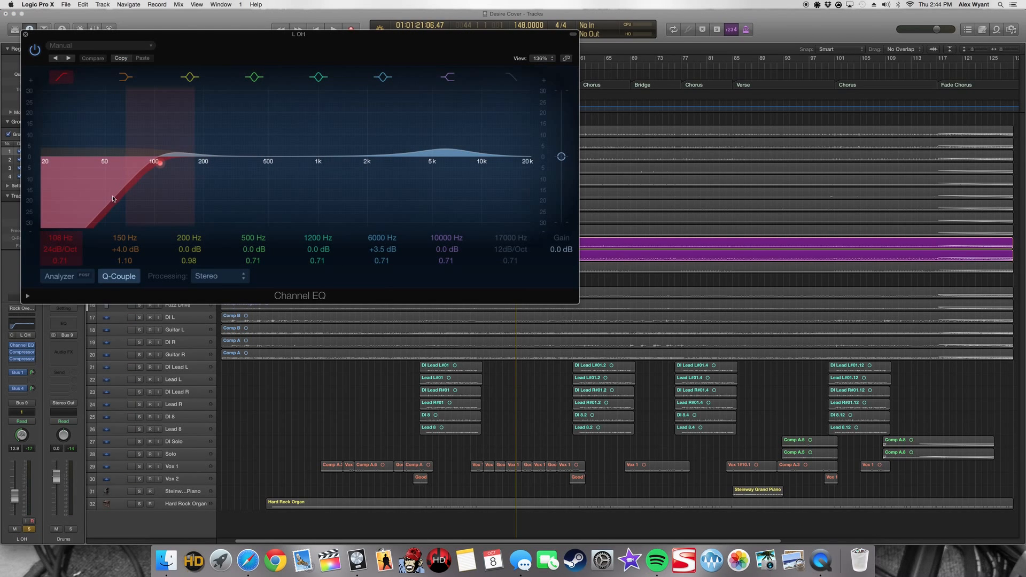
key("space")
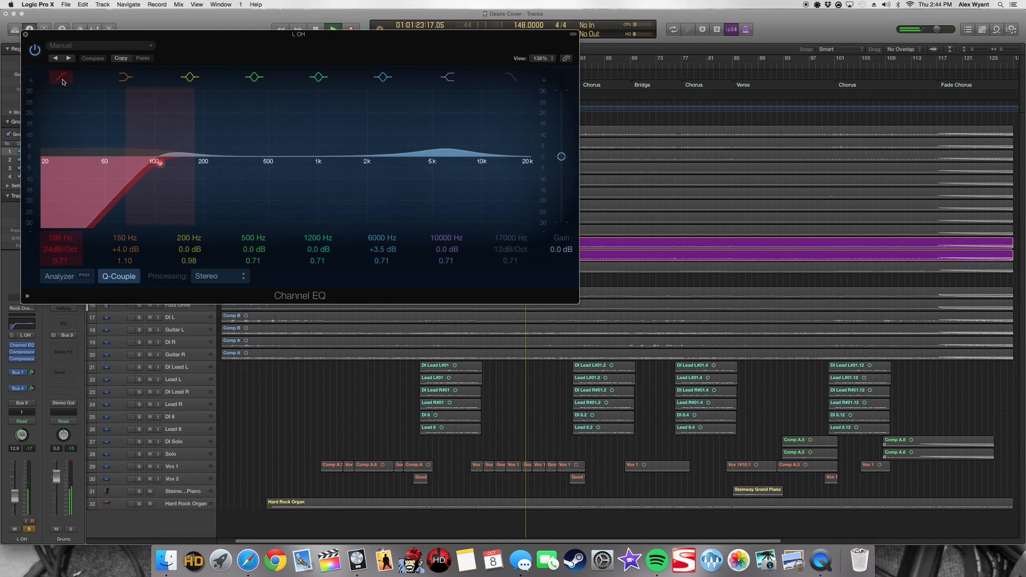
left_click(35, 50)
left_click(36, 51)
key("space")
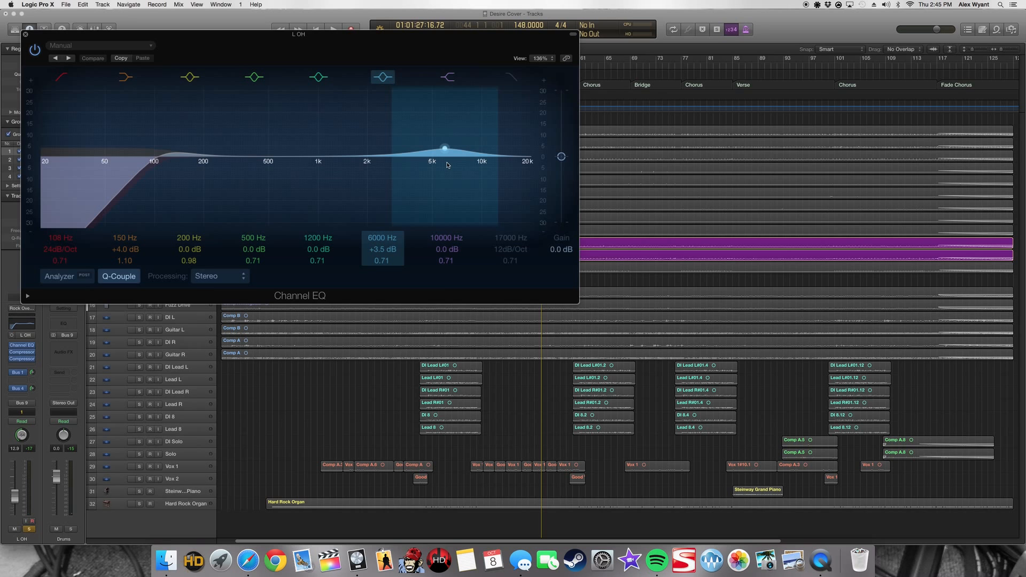
Step: Repeat the overhead EQ bypass comparison during playback, leave the EQ enabled, and stop and close the plug-in
key("space")
left_click(34, 50)
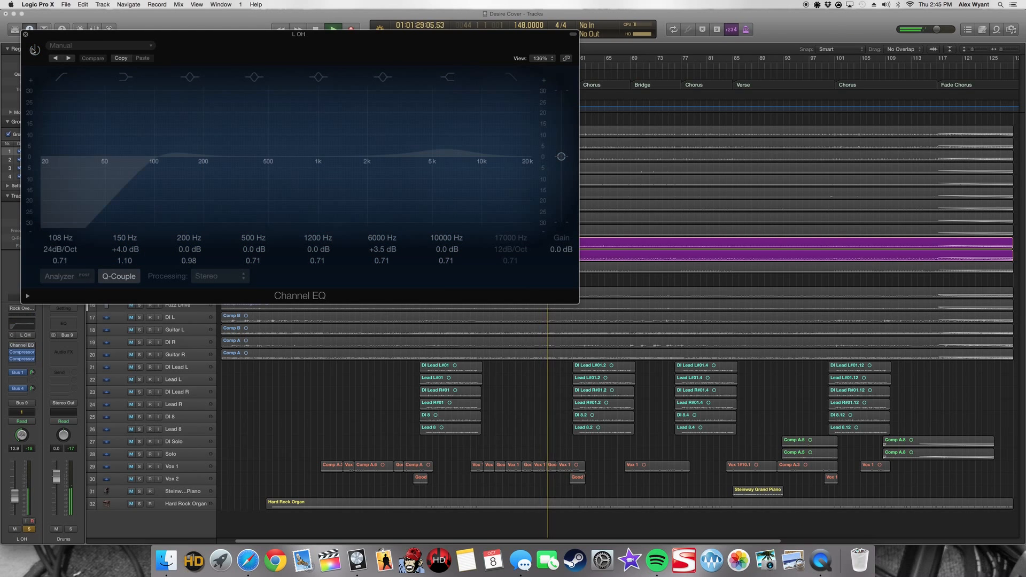
left_click(33, 49)
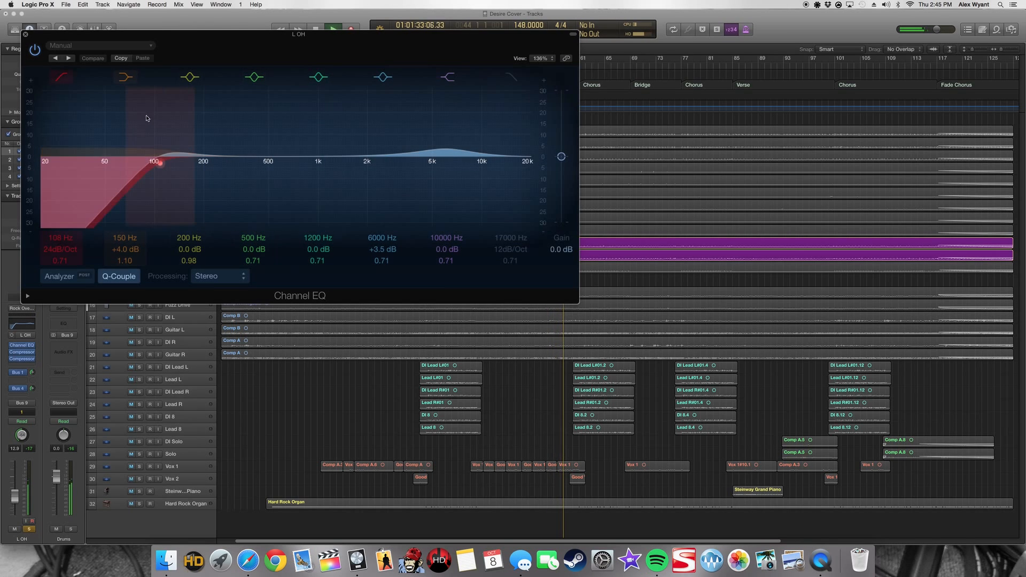
left_click(33, 50)
key("space")
left_click(34, 50)
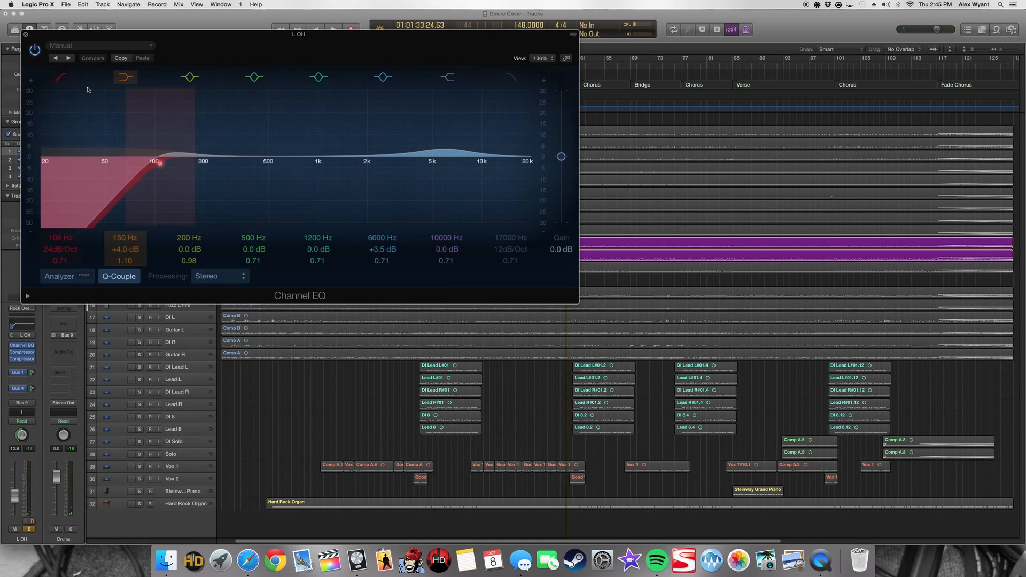
left_click(25, 35)
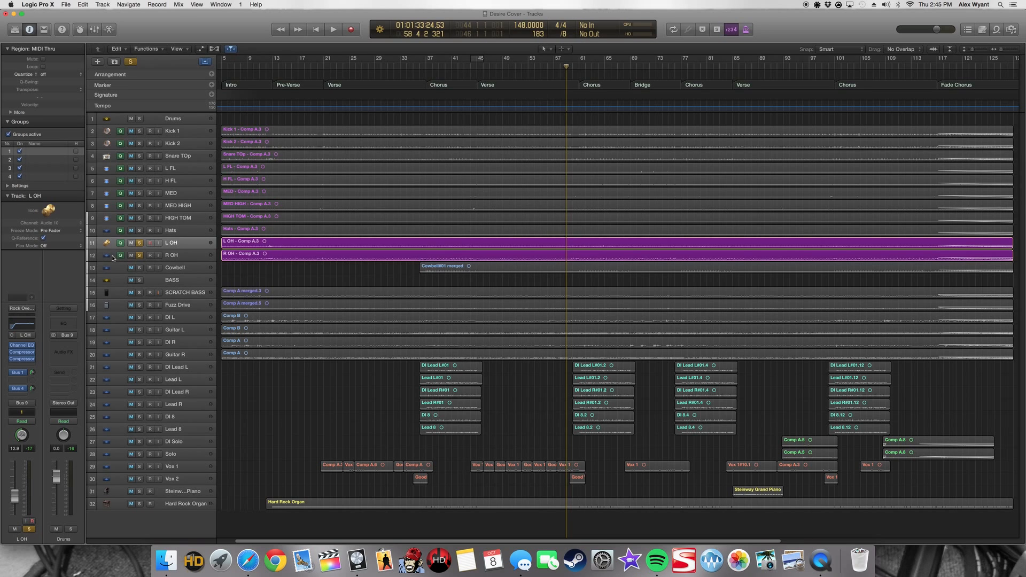
Step: Clear the overhead solos, play Snare TOp briefly on its own, and stop and clear its solo
left_click(139, 244)
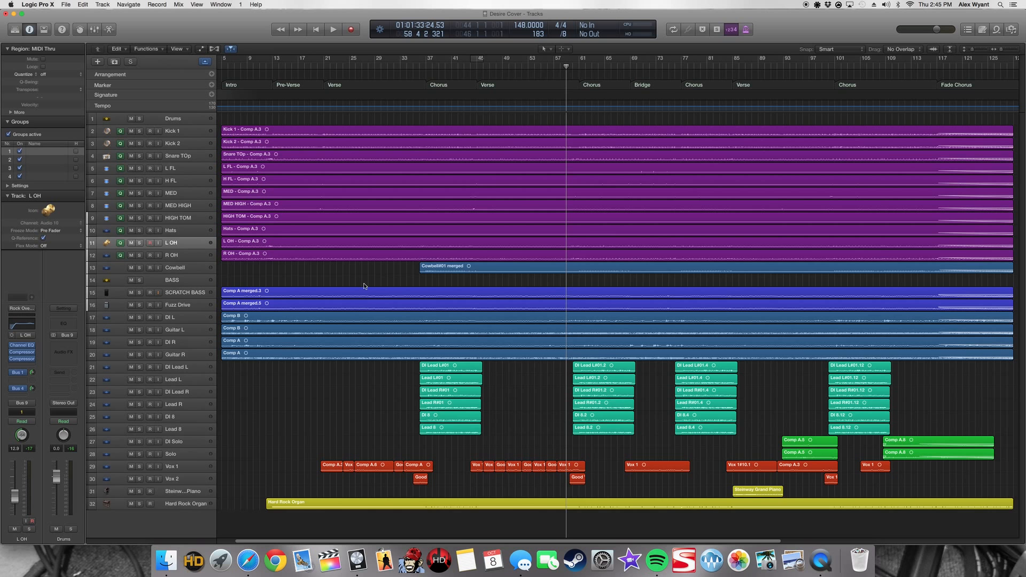
left_click(139, 156)
key("space")
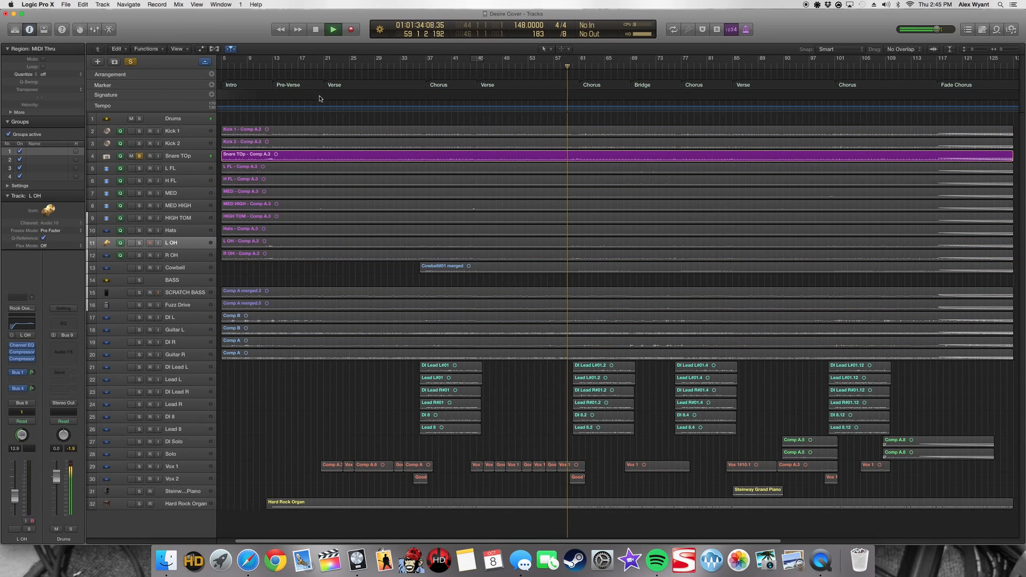
key("space")
left_click(139, 156)
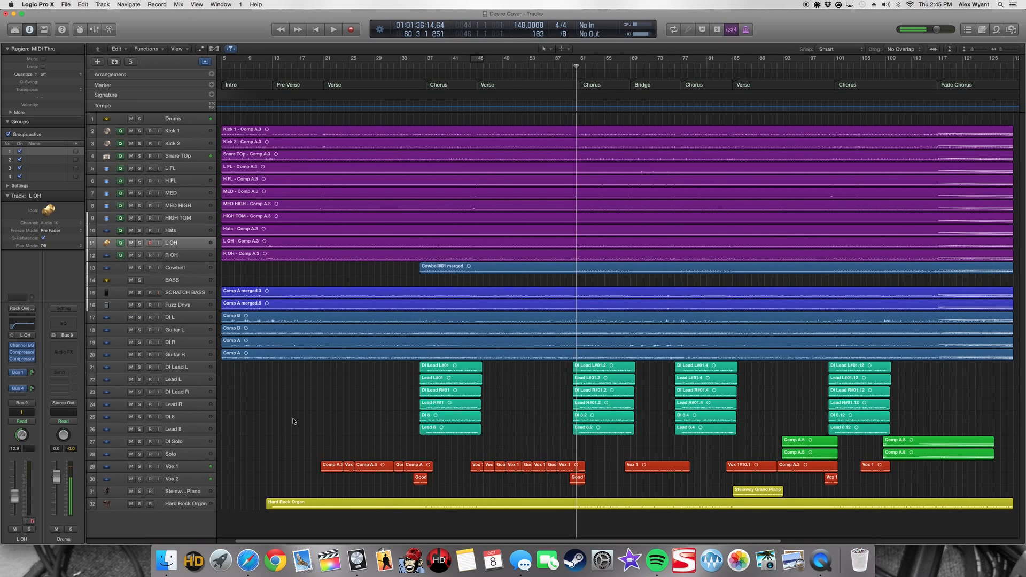
Step: Solo both overheads again and play them into the chorus, and stop, clear the solos and deselect the drum regions
left_click(140, 243)
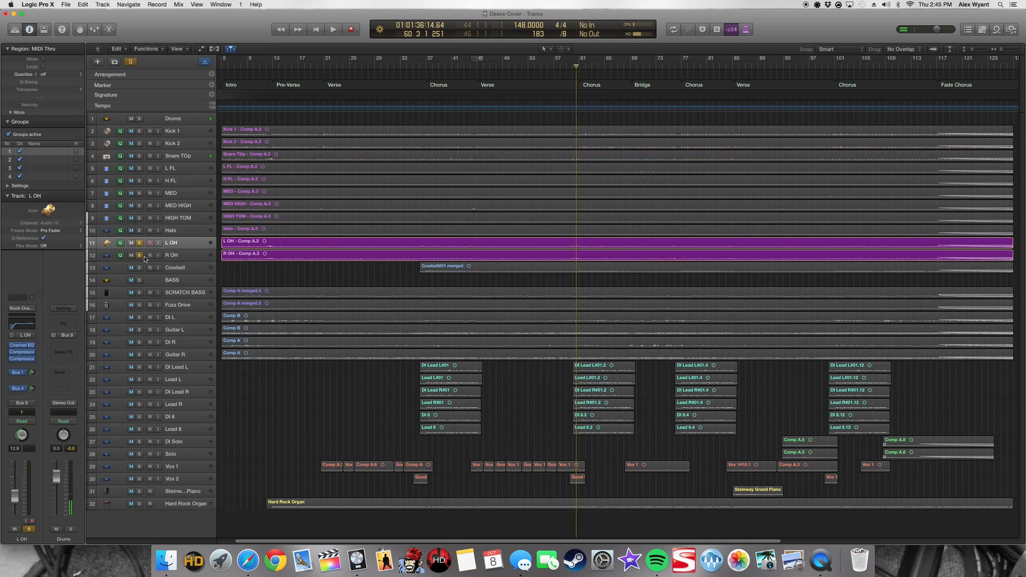
key("space")
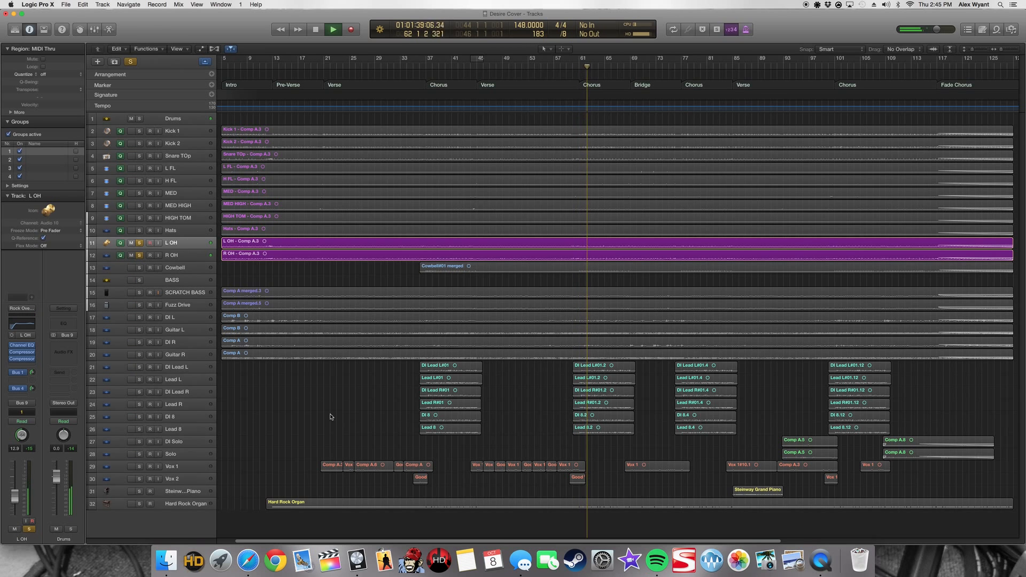
key("space")
left_click(140, 243)
left_click(234, 156)
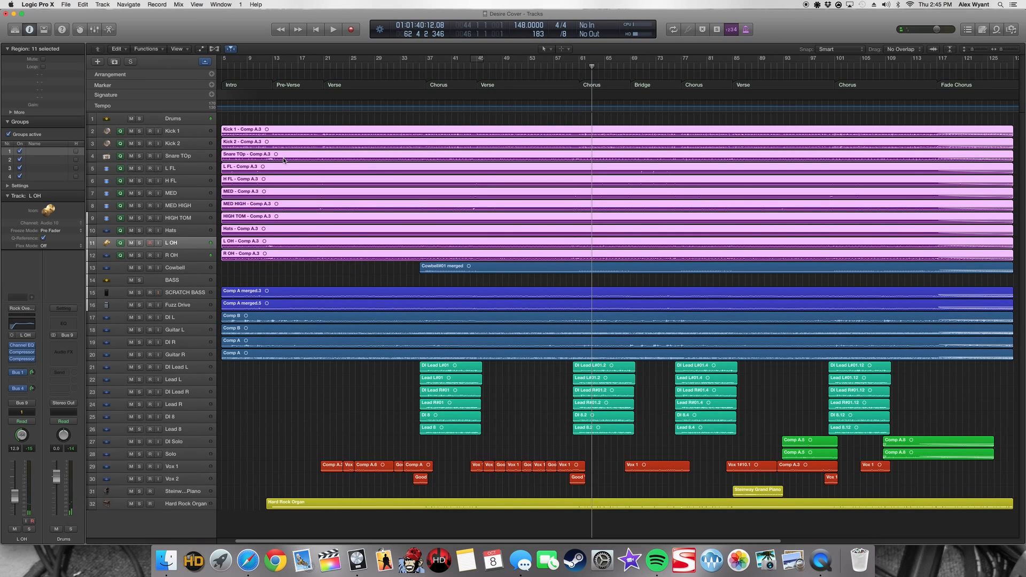
left_click(333, 269)
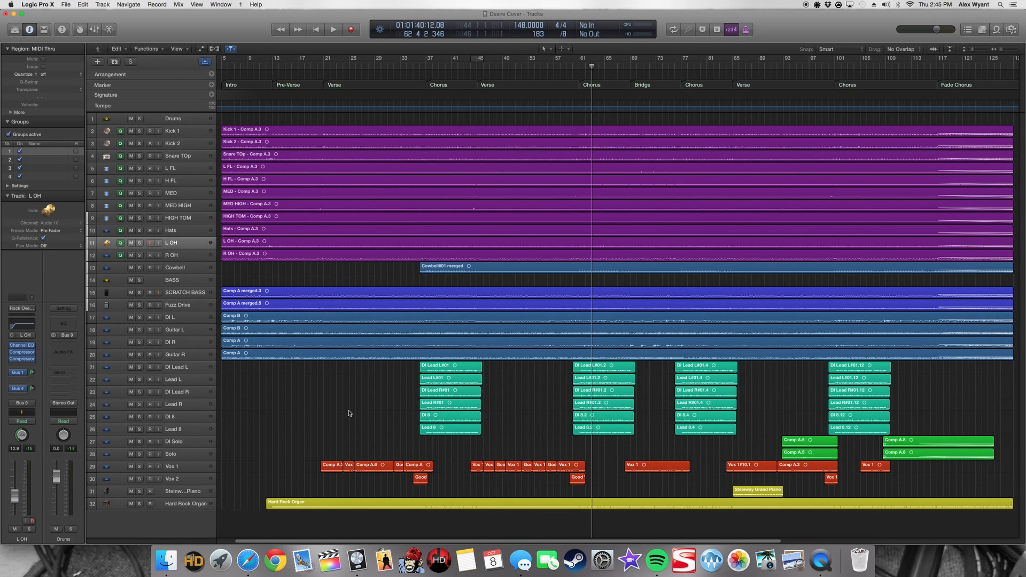
Step: Solo the Cowbell track, play it from bar 36 into the first chorus, and stop and clear the solo
left_click(291, 156)
left_click(338, 406)
left_click_drag(441, 64, 420, 63)
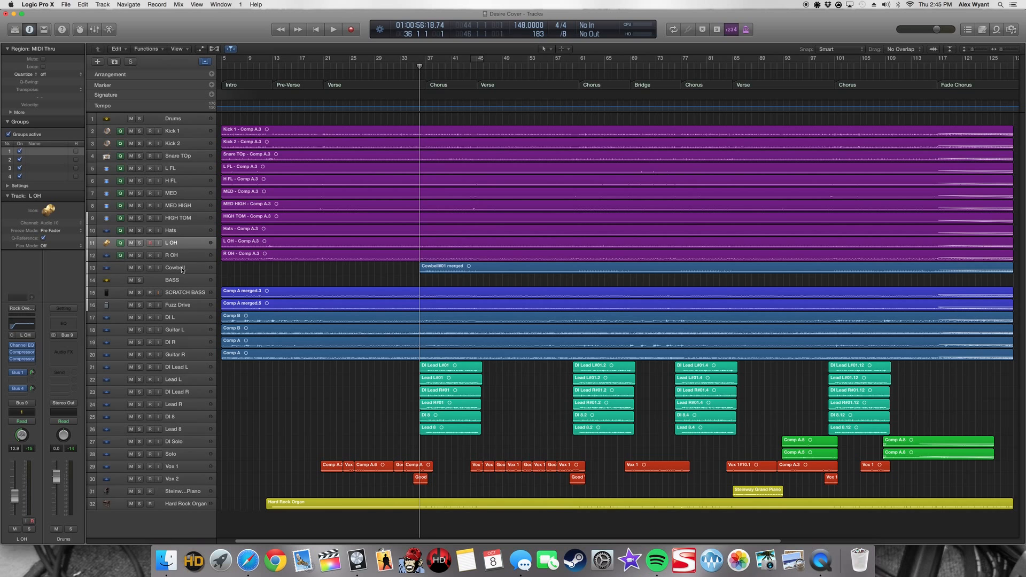
left_click(182, 269)
left_click(306, 276)
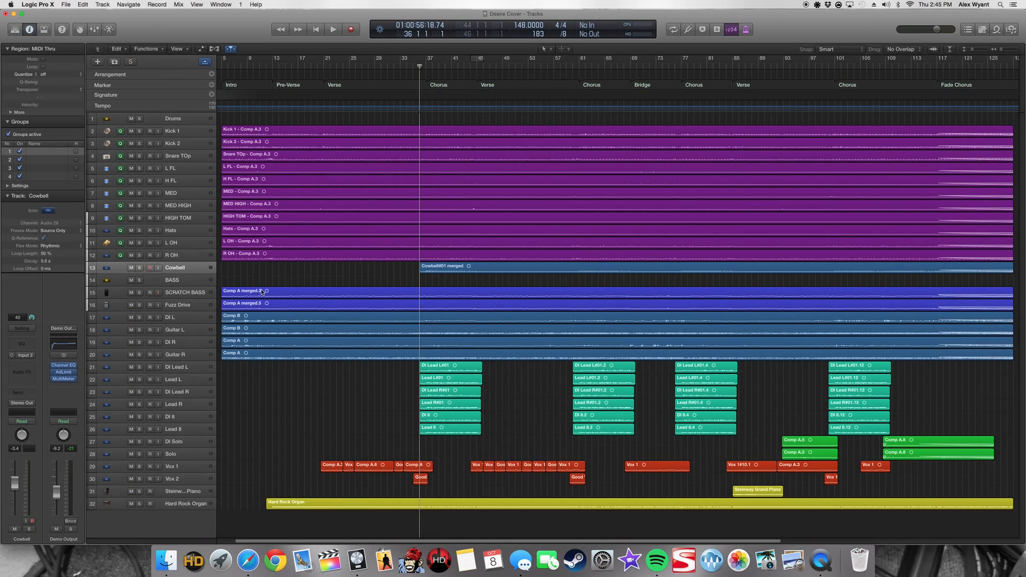
left_click(140, 268)
key("space")
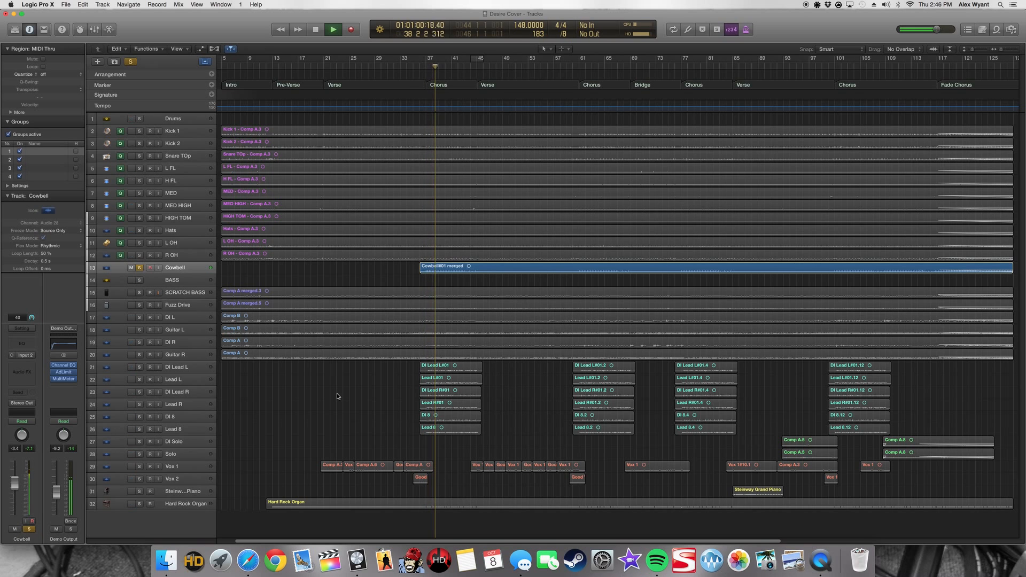
key("space")
key("s")
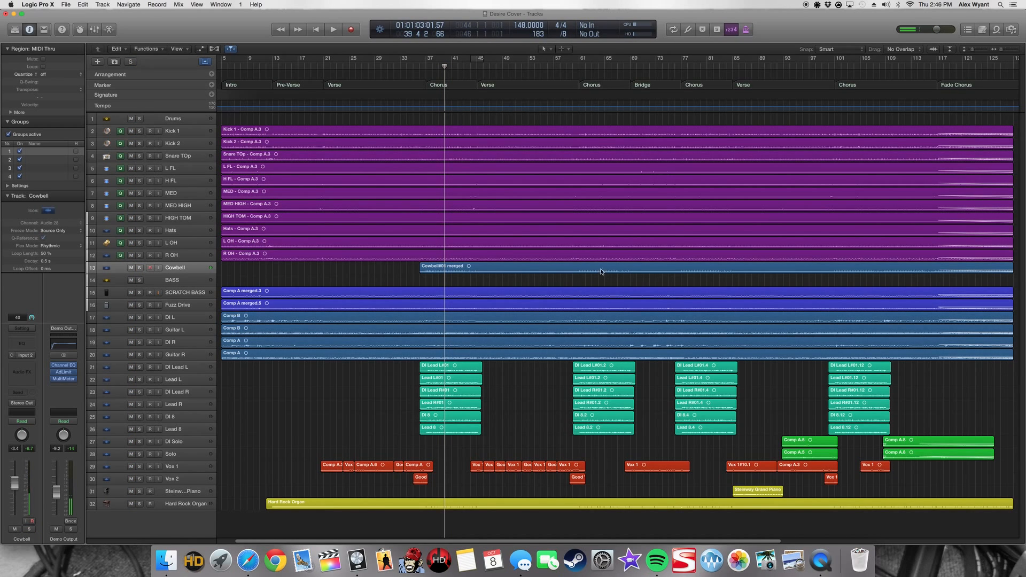
left_click(343, 395)
Step: Show the Library for the SCRATCH BASS track, inspect its Clip Distortion settings and close the plug-in
left_click(247, 305)
left_click(320, 419)
left_click_drag(436, 68, 425, 69)
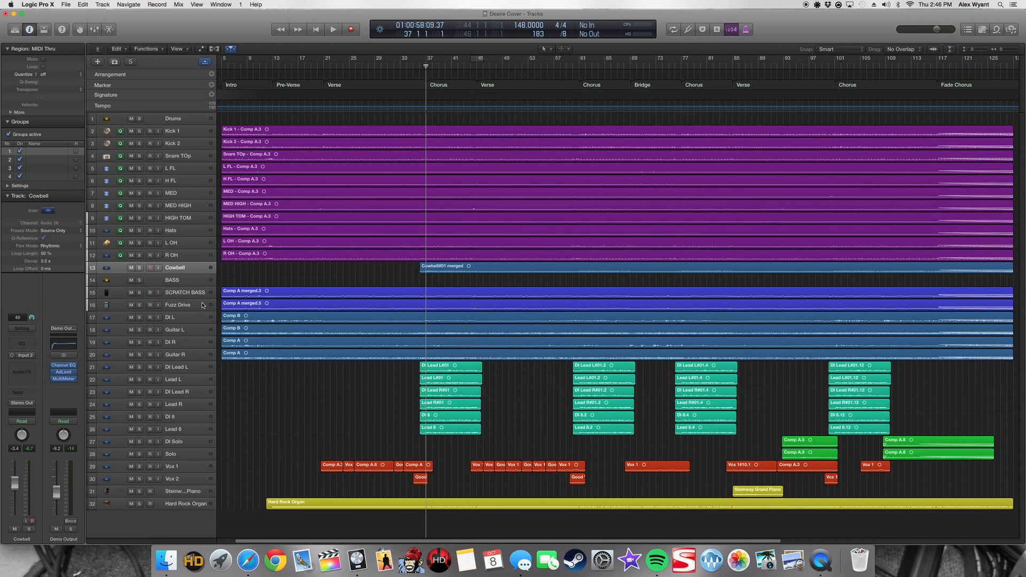
left_click(304, 307)
left_click(309, 282)
left_click(16, 31)
left_click(303, 294)
left_click(350, 277)
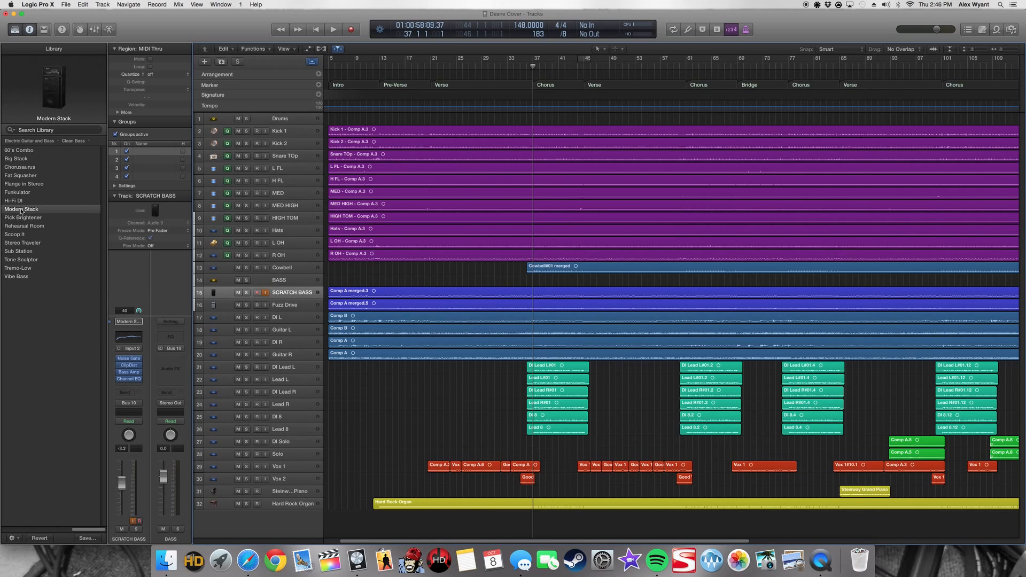
left_click(132, 365)
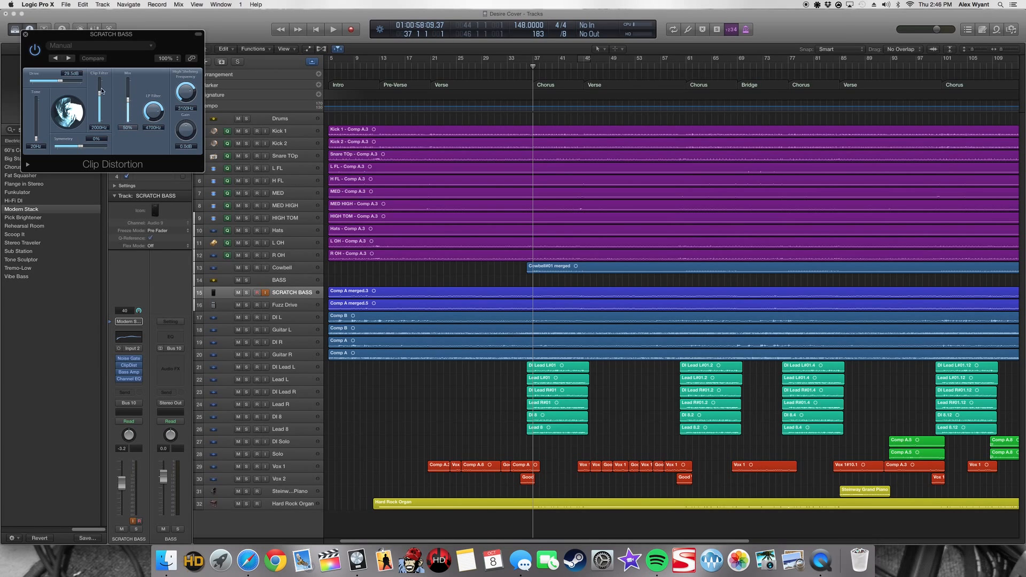
left_click(25, 35)
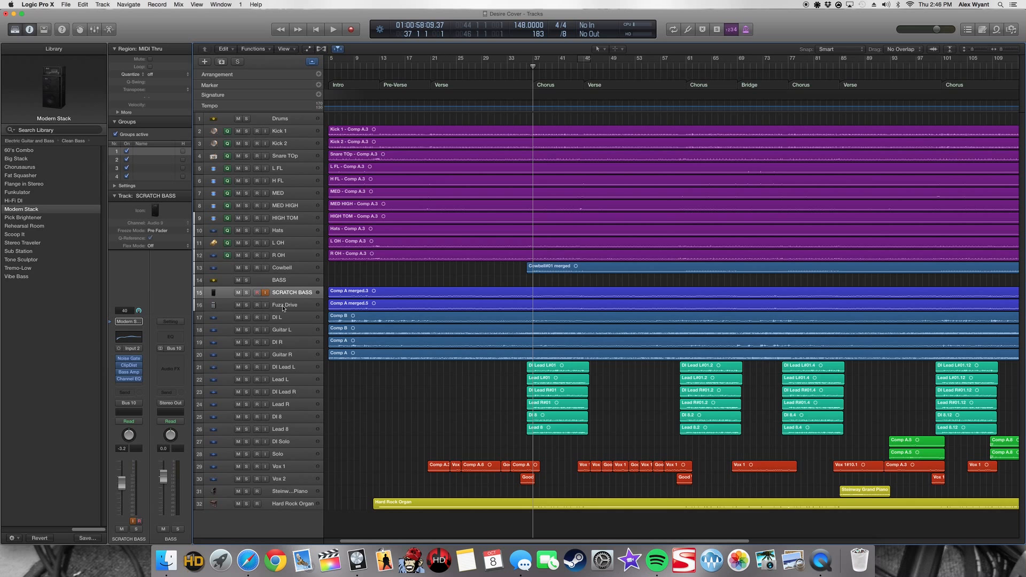
Step: Solo SCRATCH BASS, play it from the start of the pre-verse, and stop and clear its solo
left_click(246, 293)
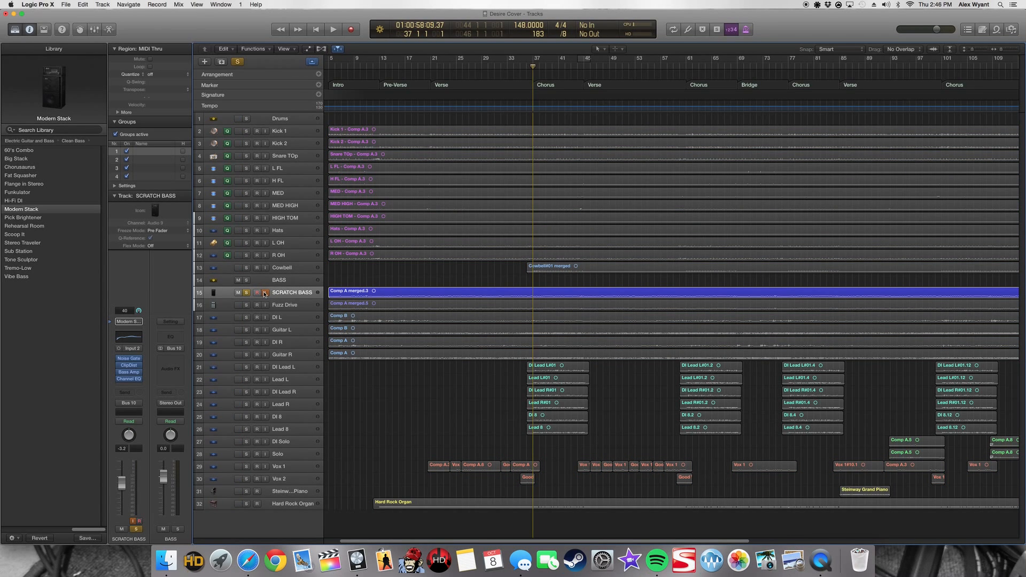
left_click_drag(402, 67, 385, 66)
key("space")
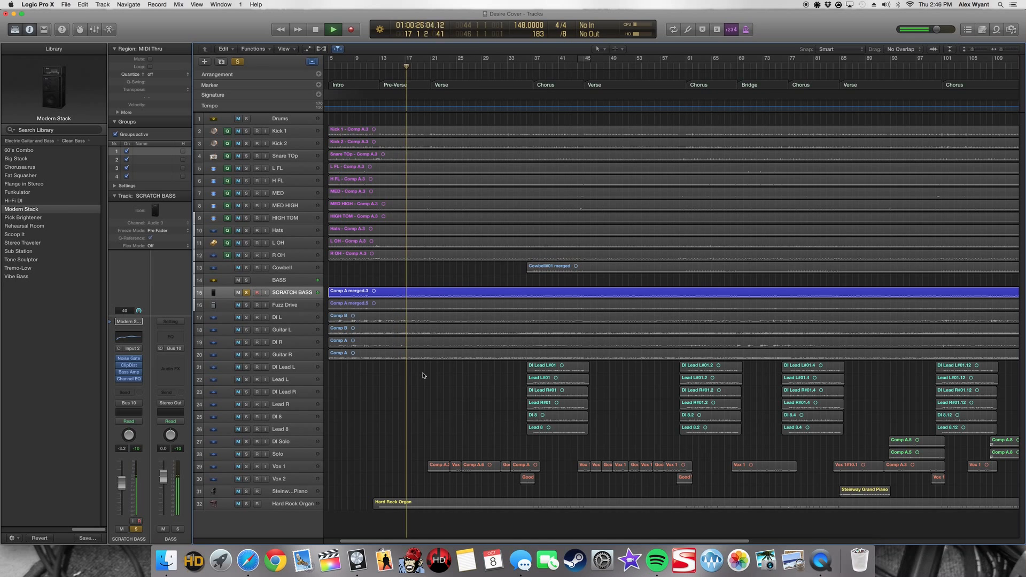
key("space")
left_click(246, 293)
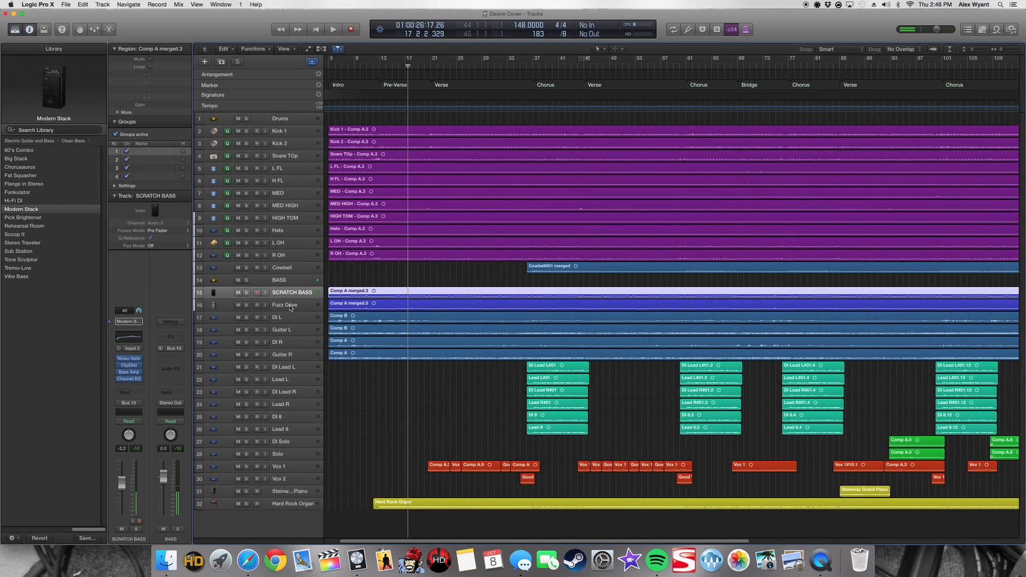
Step: Solo the Fuzz Drive bass track and play it into the verse, and stop and deselect its region
left_click(290, 307)
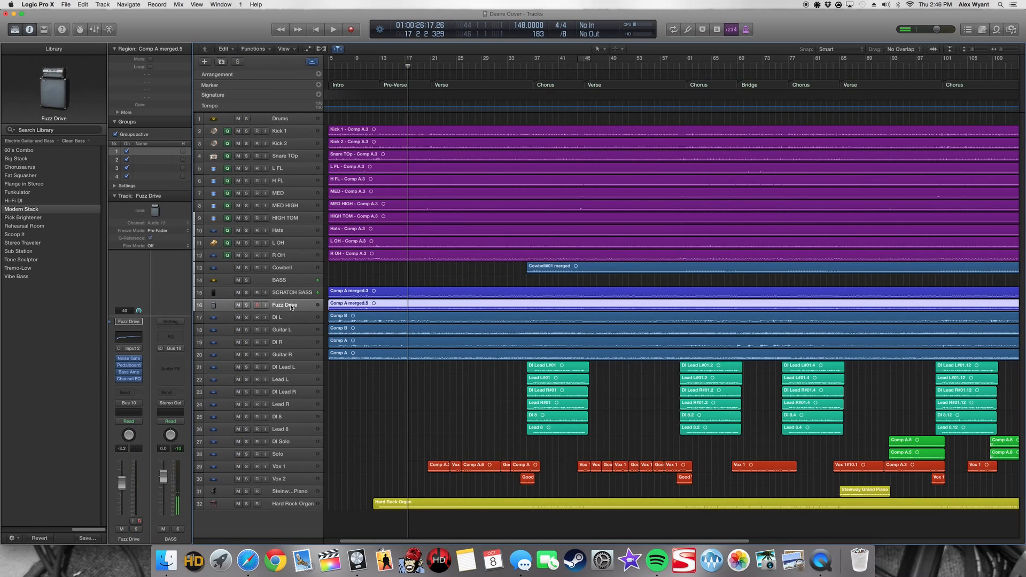
left_click(246, 305)
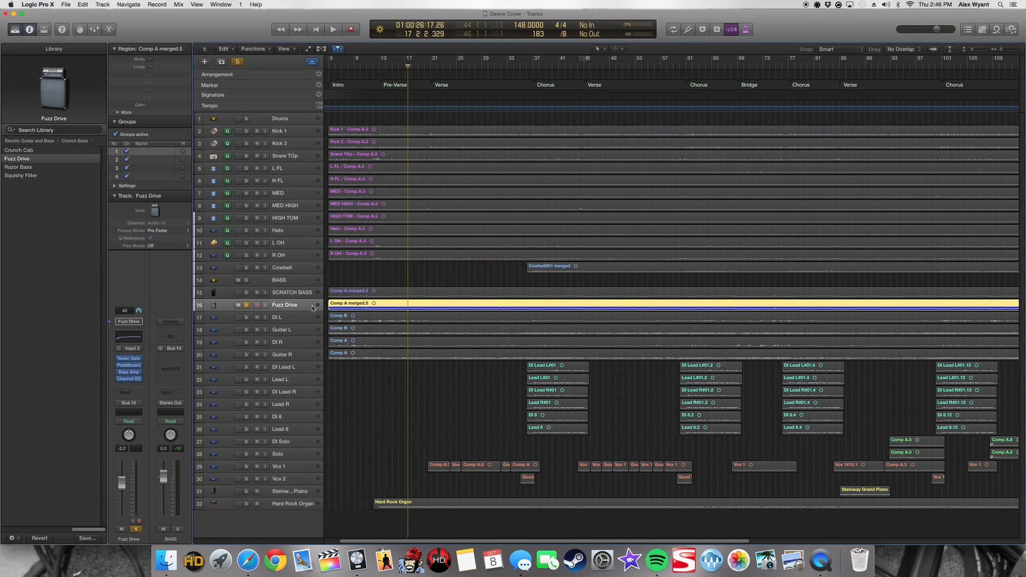
key("space")
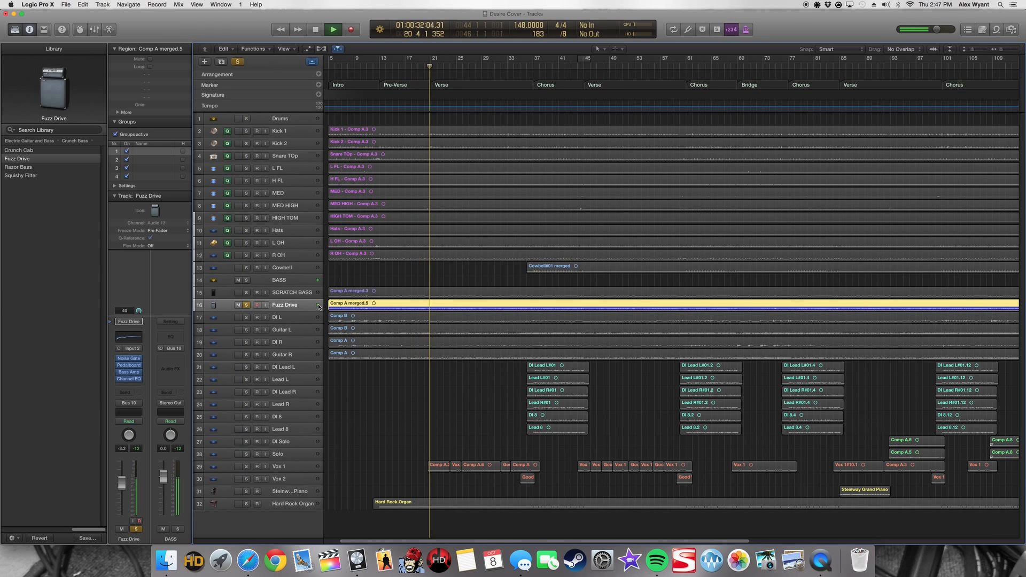
key("space")
left_click(361, 390)
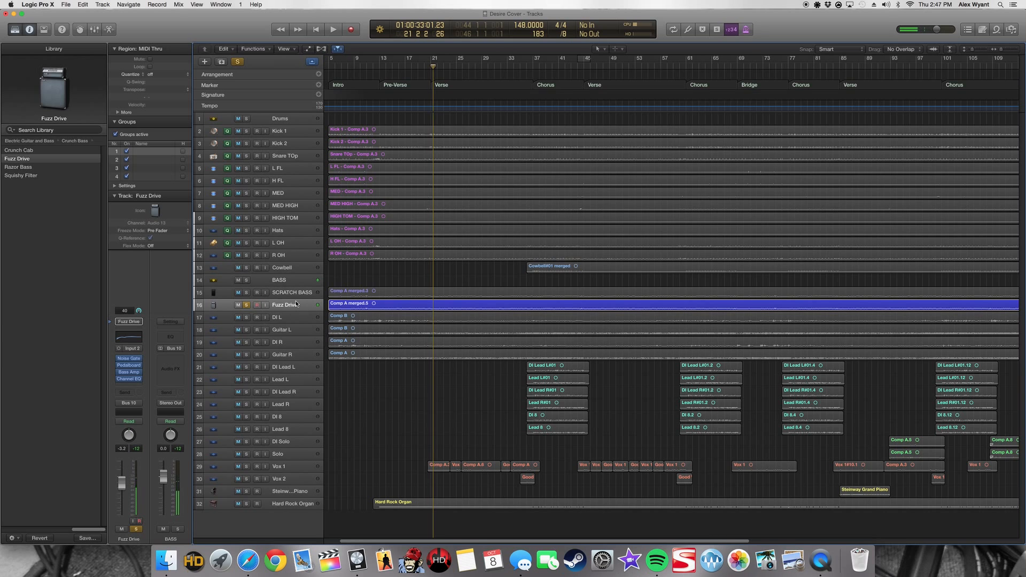
Step: Solo SCRATCH BASS together with Fuzz Drive, play the two bass tracks through the verse, and stop and clear both solos
left_click(279, 296)
left_click(246, 293)
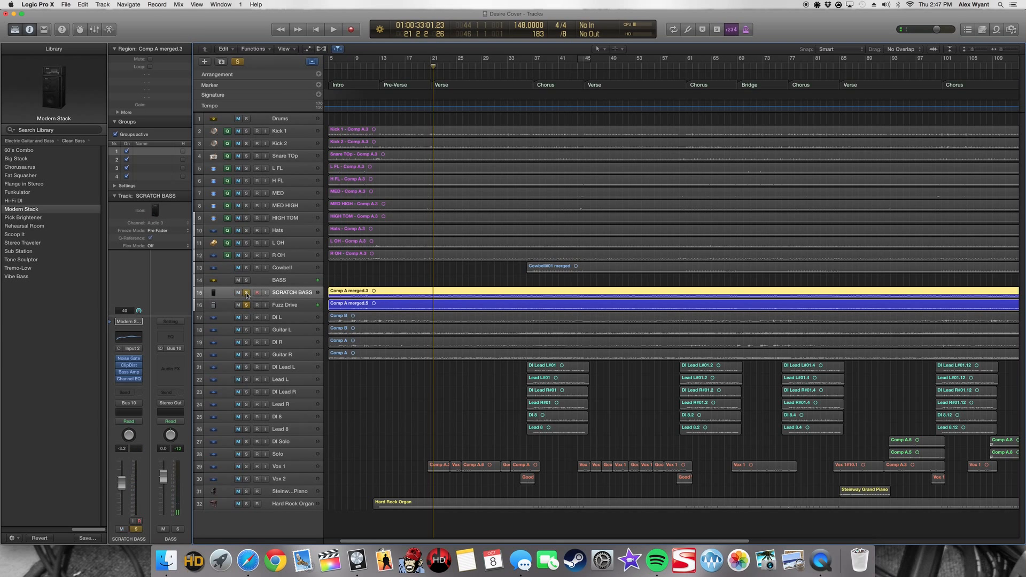
left_click(377, 387)
key("space")
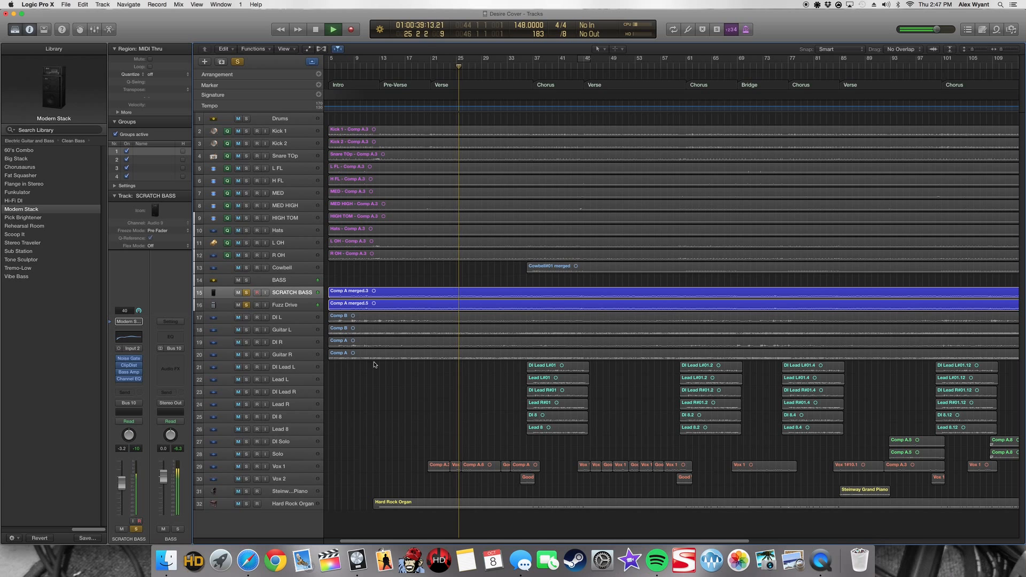
key("space")
left_click(245, 304)
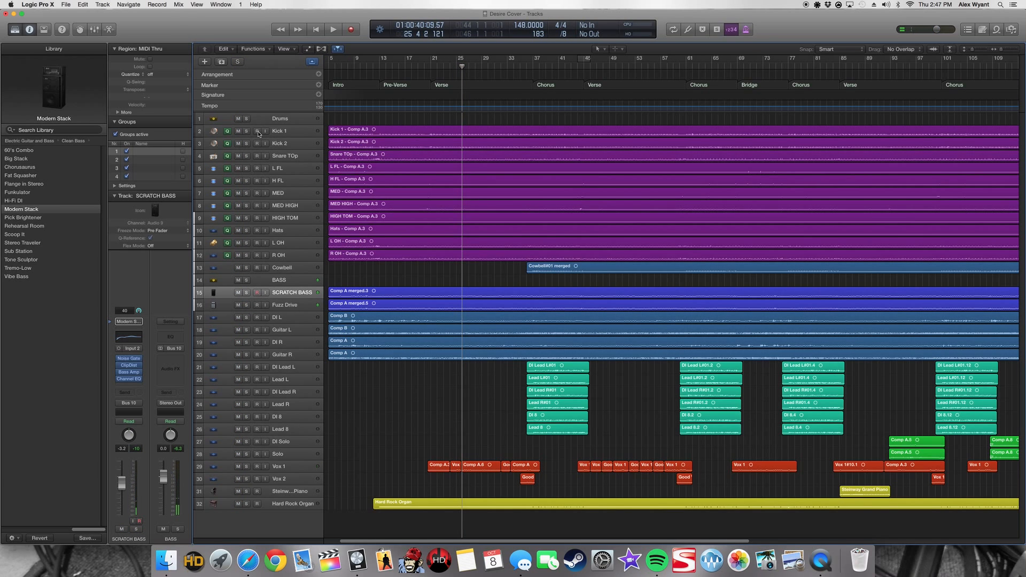
Step: Solo all drum tracks from Kick 1 to R OH, play them briefly from just before the verse, and stop
left_click_drag(246, 132, 250, 255)
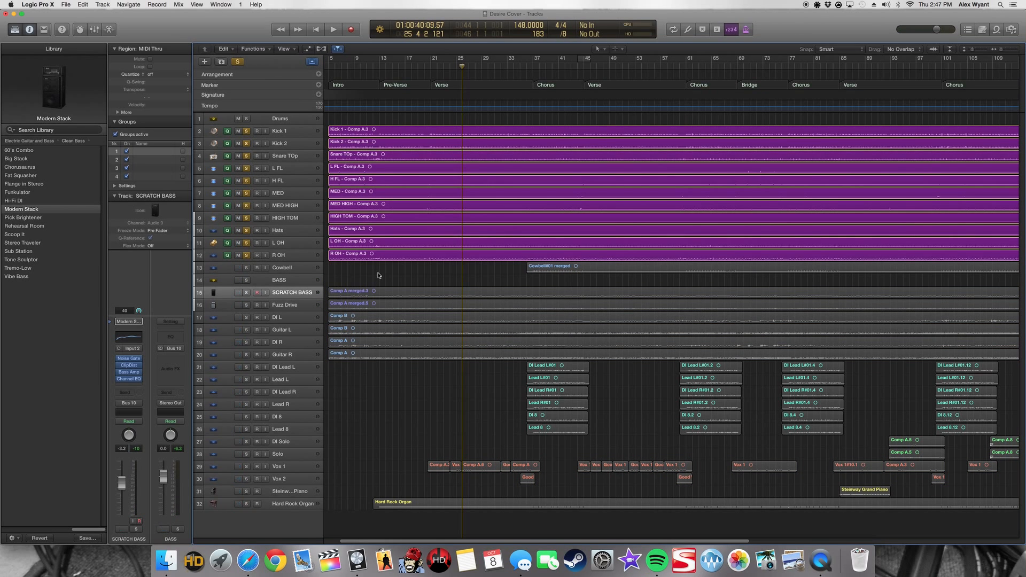
left_click(378, 67)
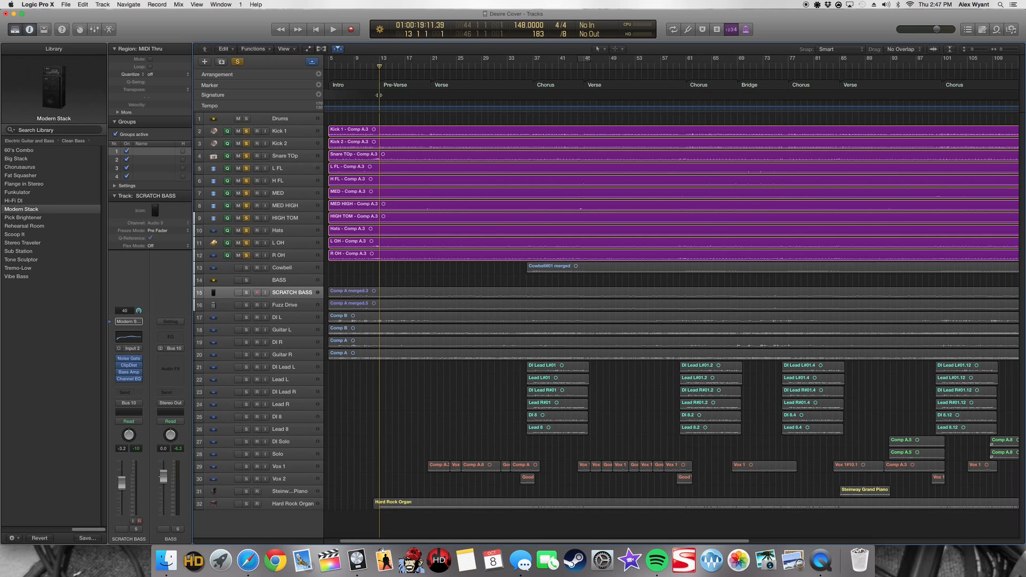
left_click(430, 66)
key("space")
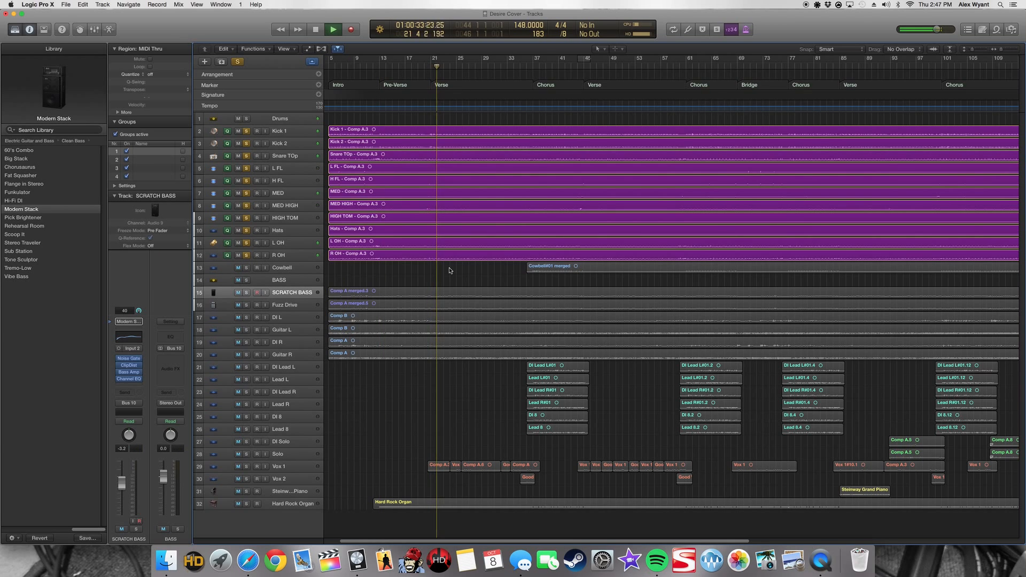
key("space")
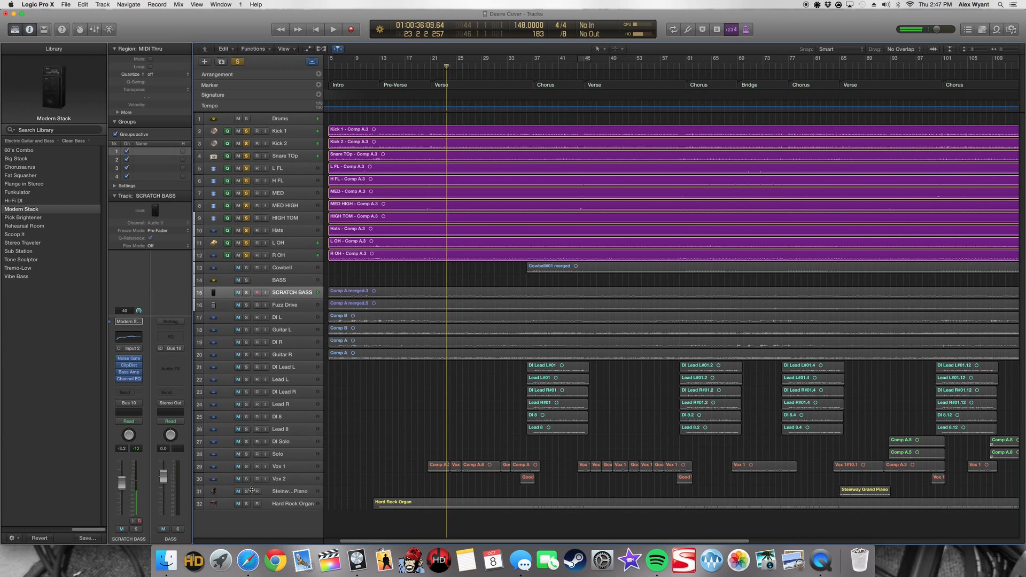
Step: Open the Mixer at the NY COMP channel strip and start playing the soloed drums from bar 20
key("x")
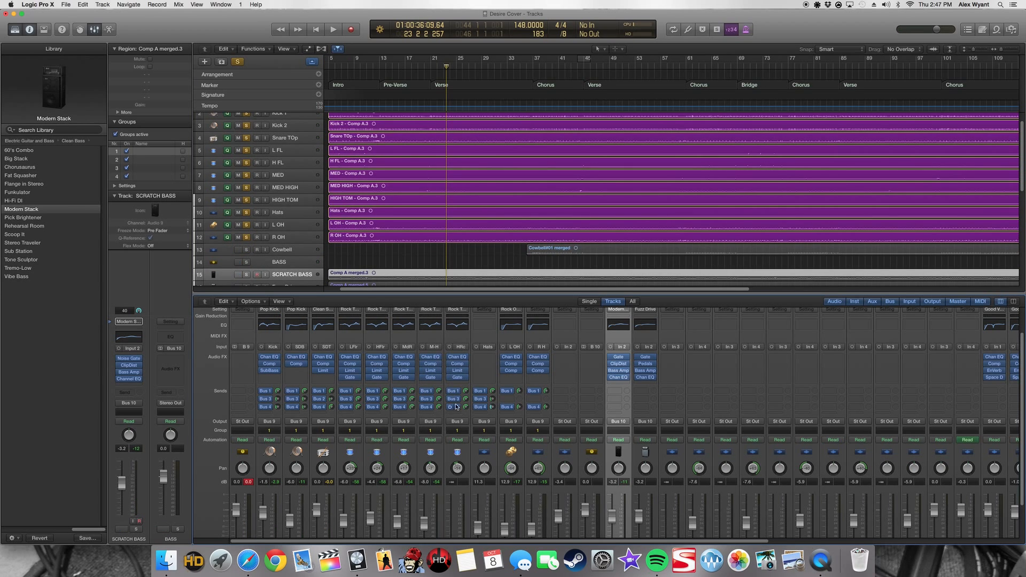
scroll(572, 540, "down", 3)
scroll(859, 533, "right", 10)
scroll(859, 533, "right", 3)
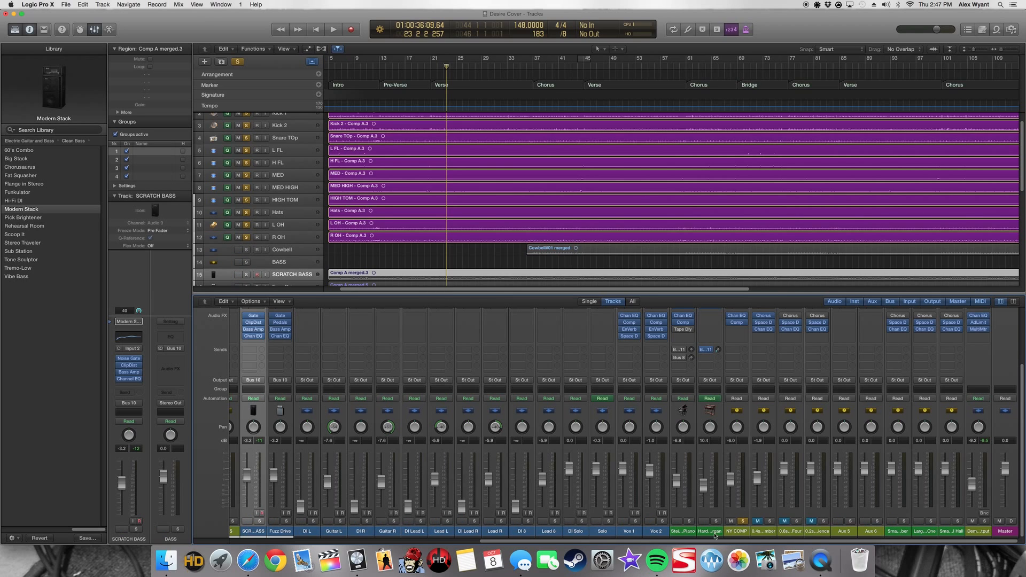
left_click(423, 66)
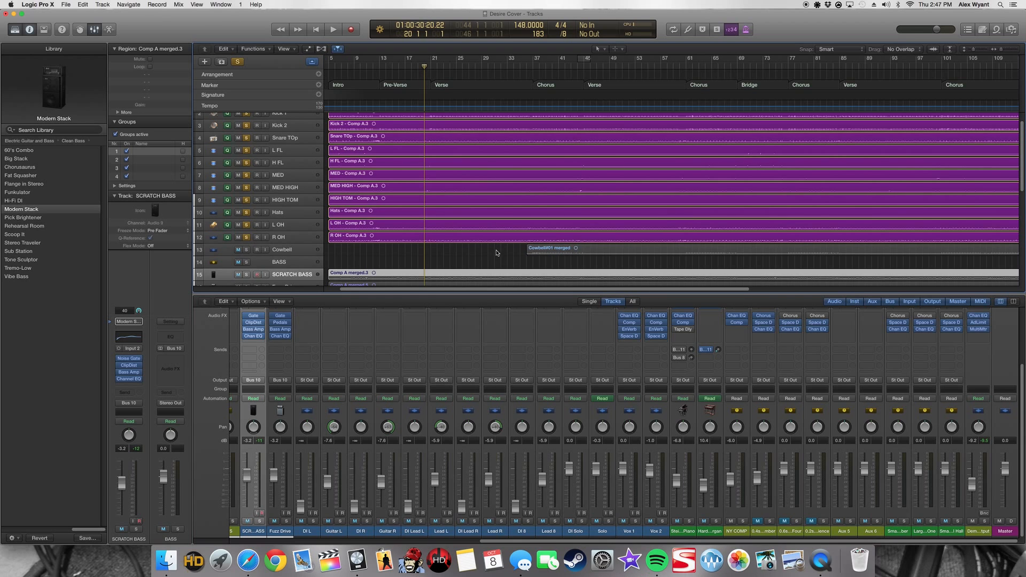
left_click(478, 257)
key("space")
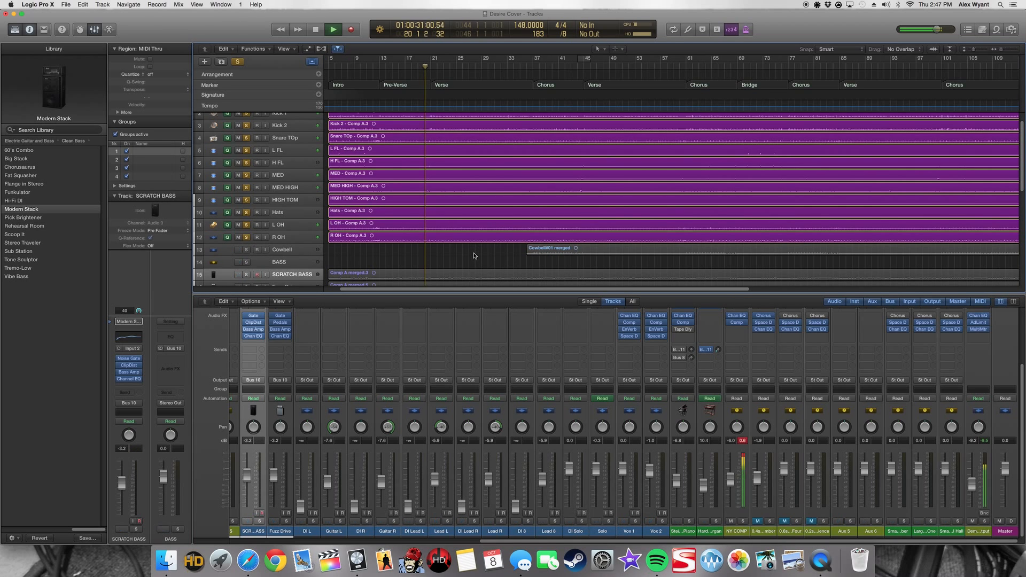
Step: Compare the playing drums with NY COMP muted and unmuted twice, leave it unmuted, and stop playback
left_click(735, 523)
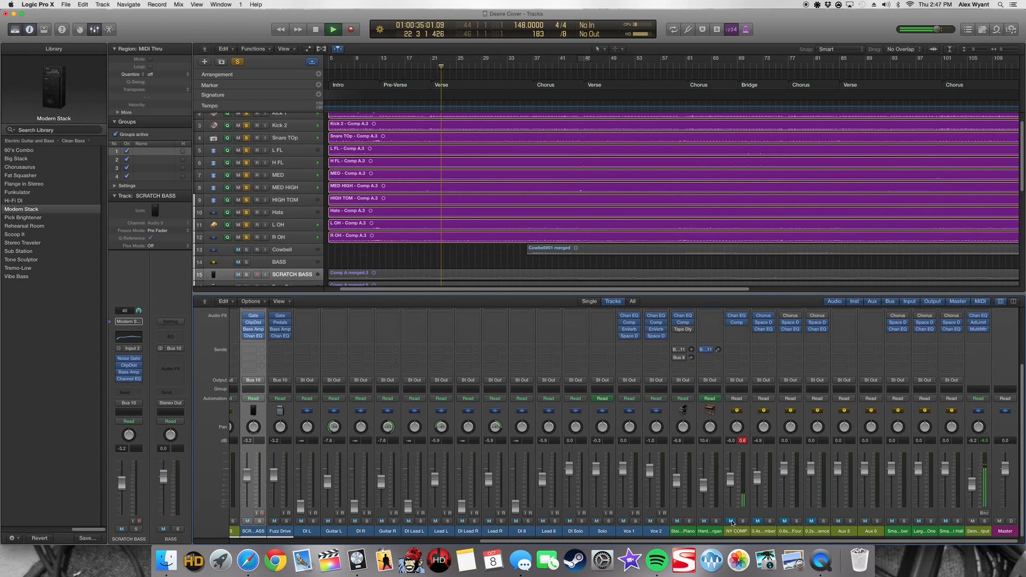
left_click(732, 522)
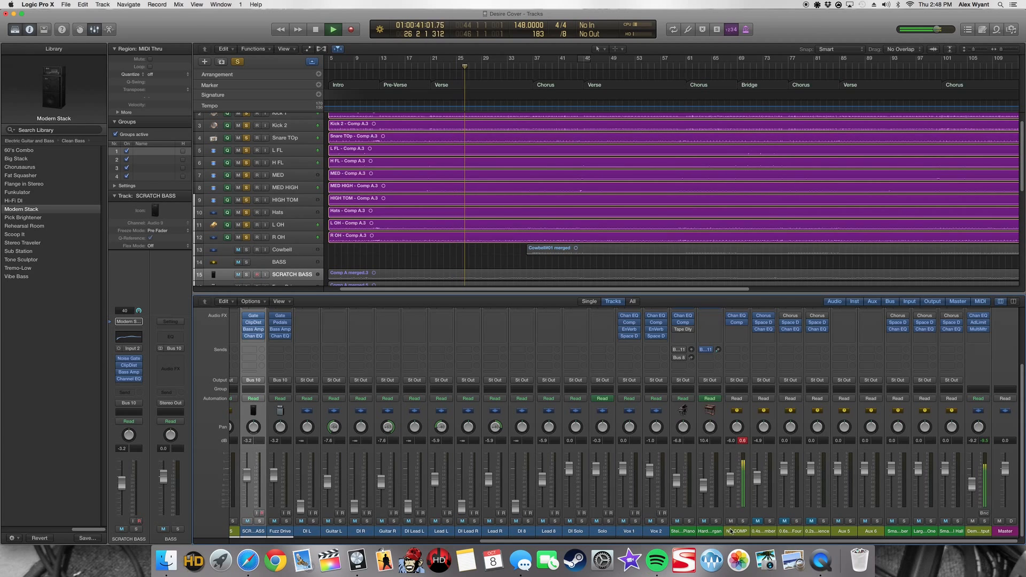
left_click(731, 522)
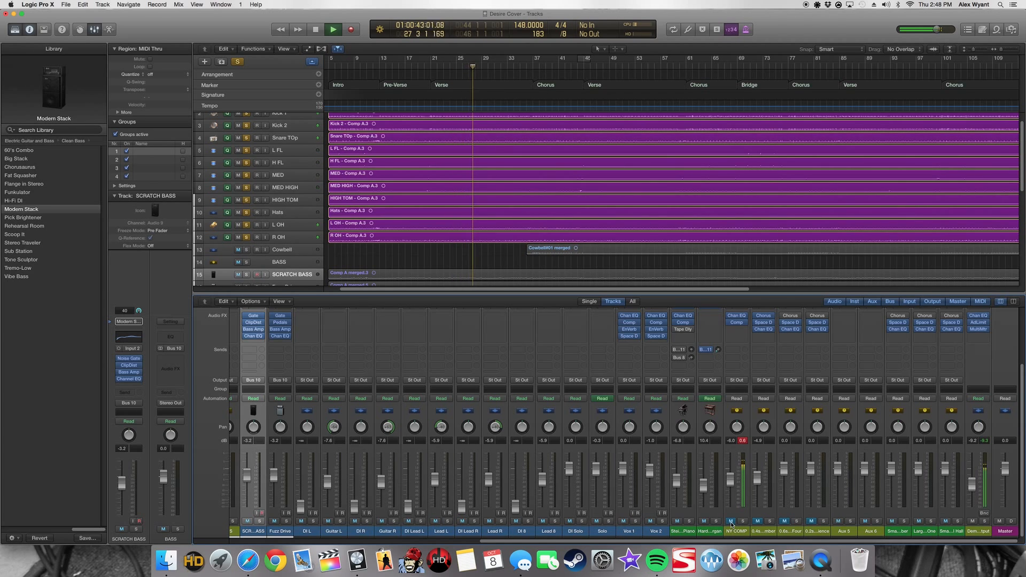
left_click(731, 521)
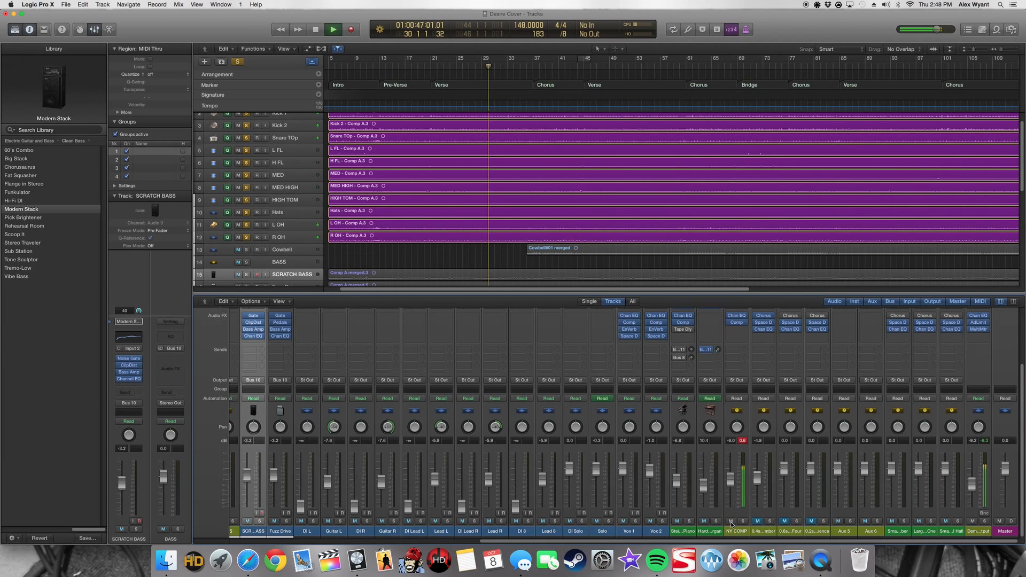
key("space")
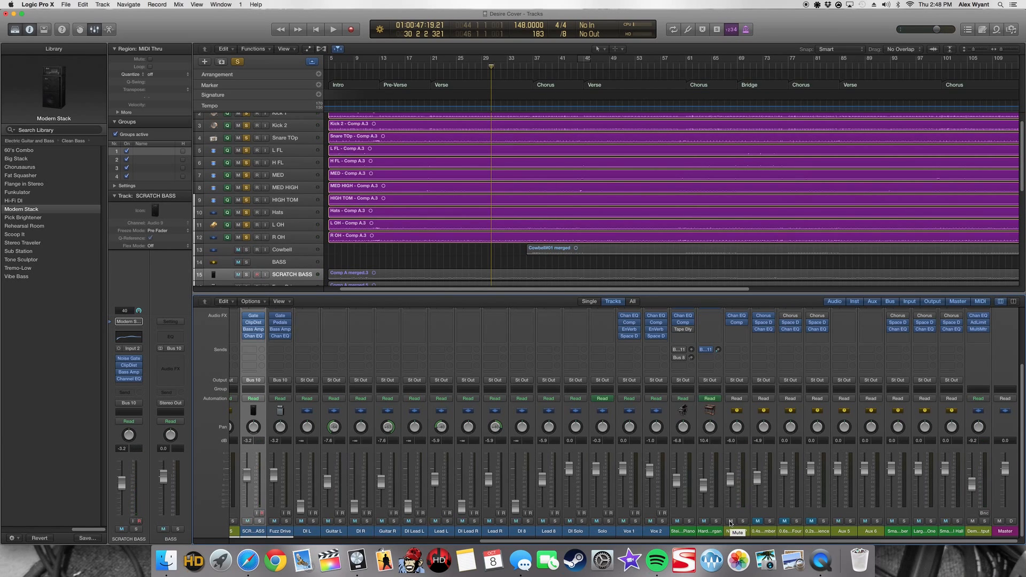
Step: Open the NY COMP Compressor, play the drums from bar 33 to examine its gain reduction, and stop
left_click(736, 324)
left_click(181, 240)
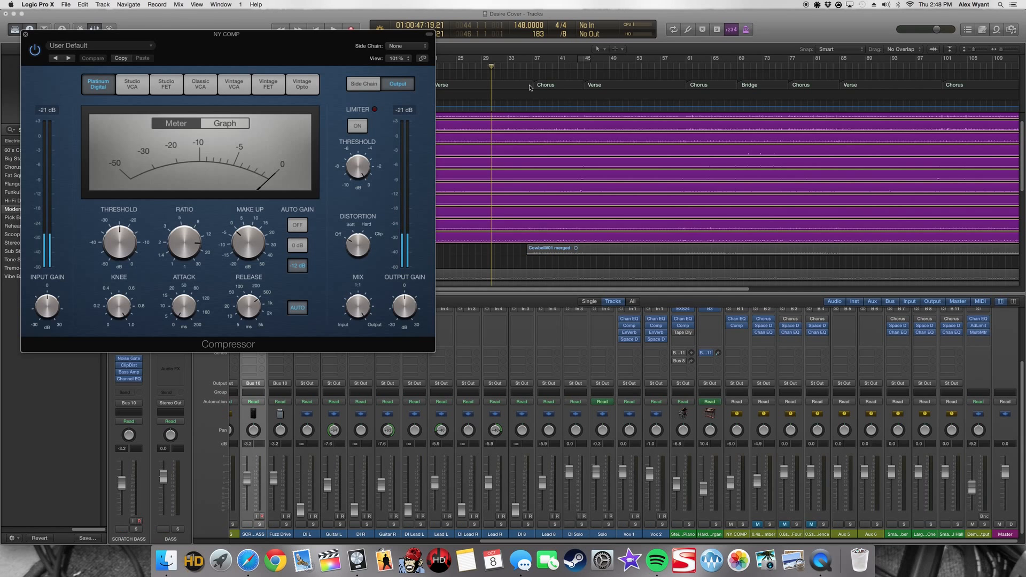
left_click(508, 66)
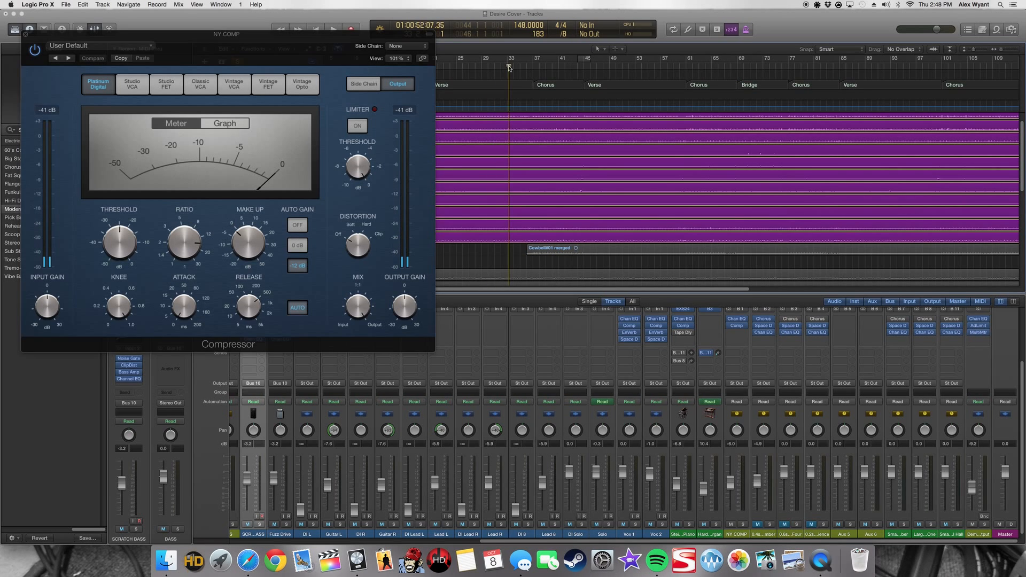
key("space")
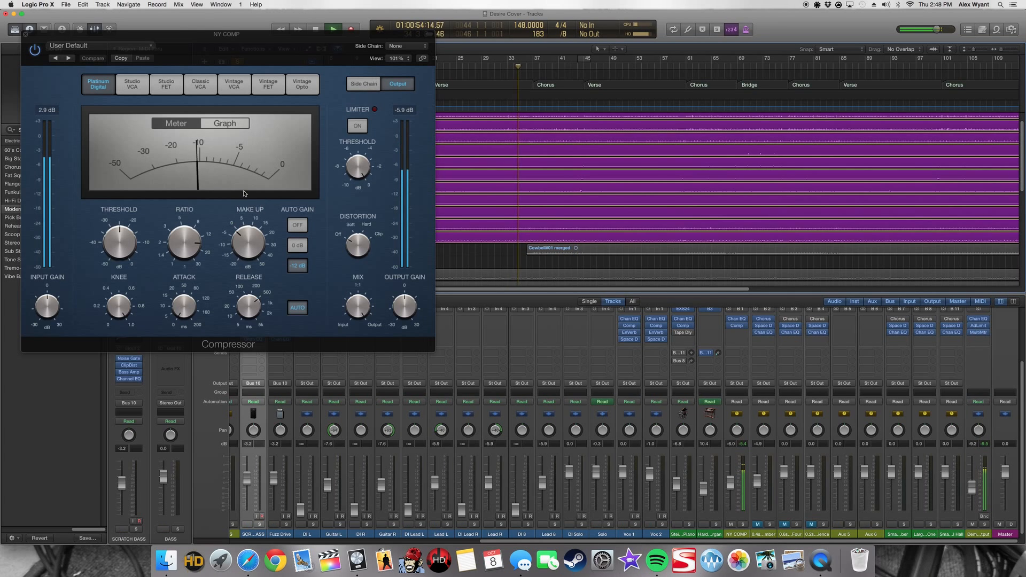
key("space")
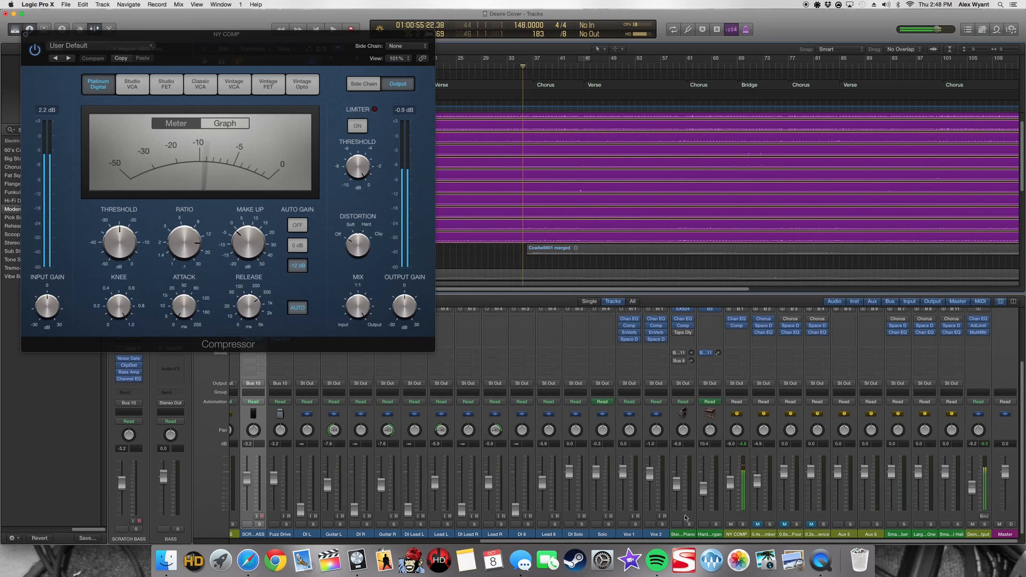
Step: Toggle the NY COMP mute, solo that channel, play the parallel compression briefly, and stop
left_click(732, 525)
left_click(732, 525)
left_click(743, 526)
key("space")
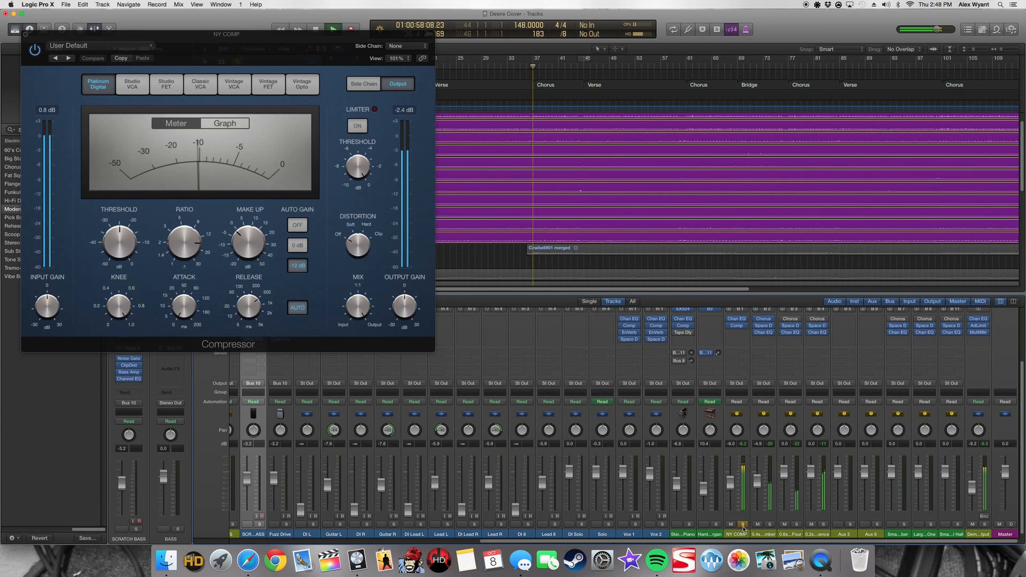
key("space")
Step: Clear the solos on the drum channels, leaving NY COMP soloed
left_click_drag(712, 542, 385, 541)
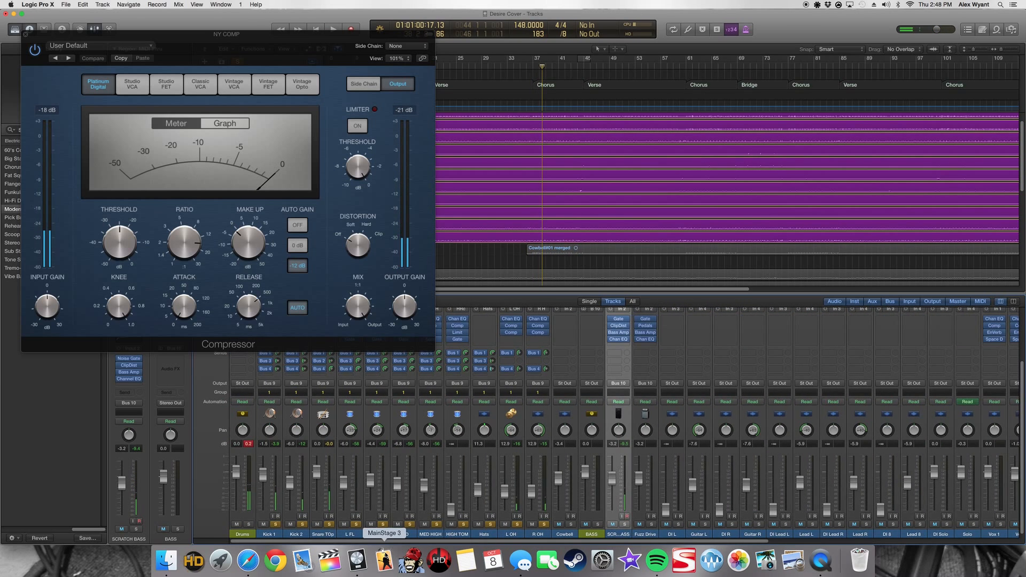
left_click(276, 524)
left_click_drag(279, 524, 353, 524)
left_click(343, 526)
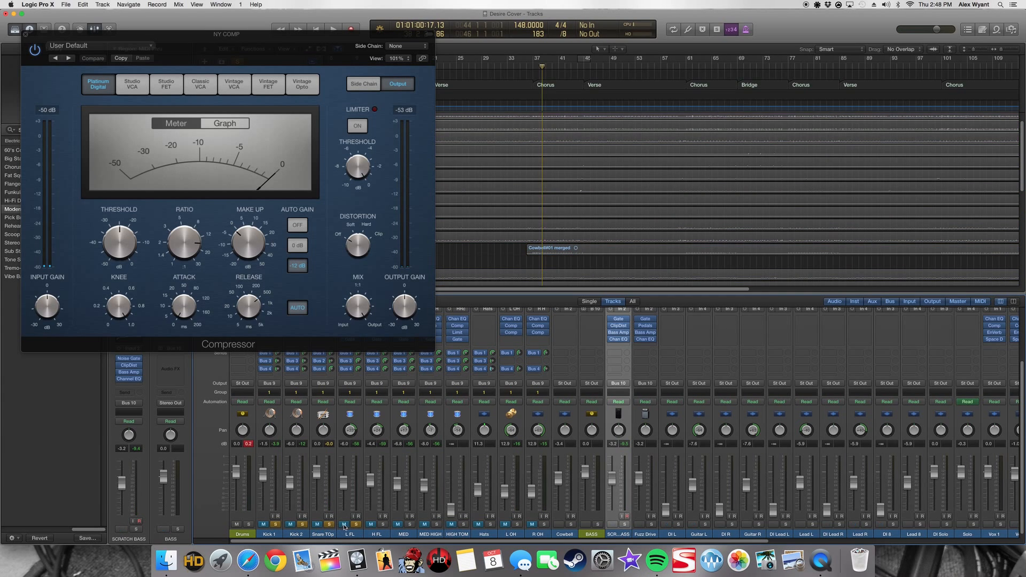
left_click(277, 526)
left_click(265, 525)
left_click_drag(278, 525, 848, 534)
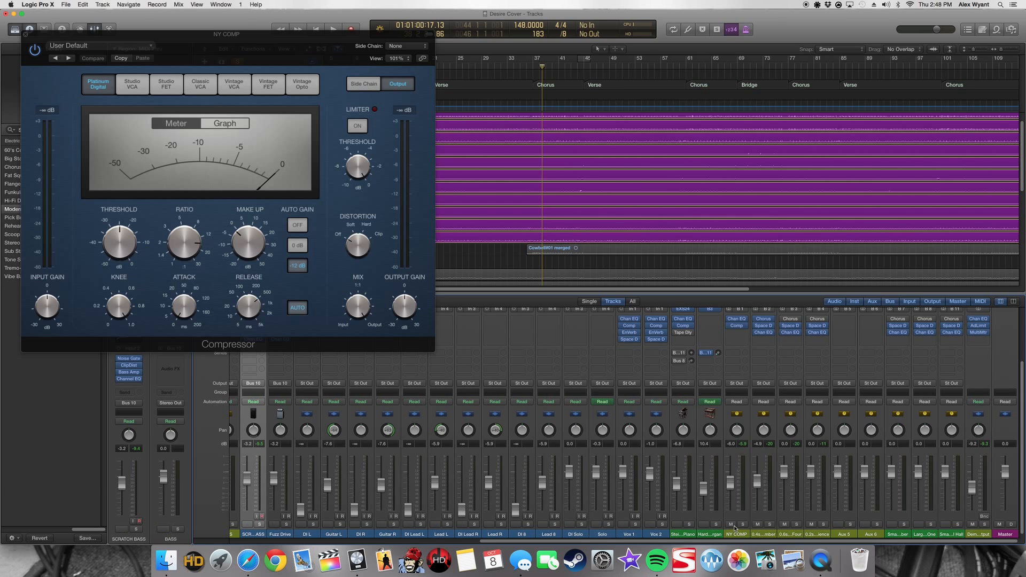
Step: Select the 0.4s Snare Chamber channel, start playback, and audition it soloed on its own with NY COMP unsoloed
left_click(768, 535)
key("space")
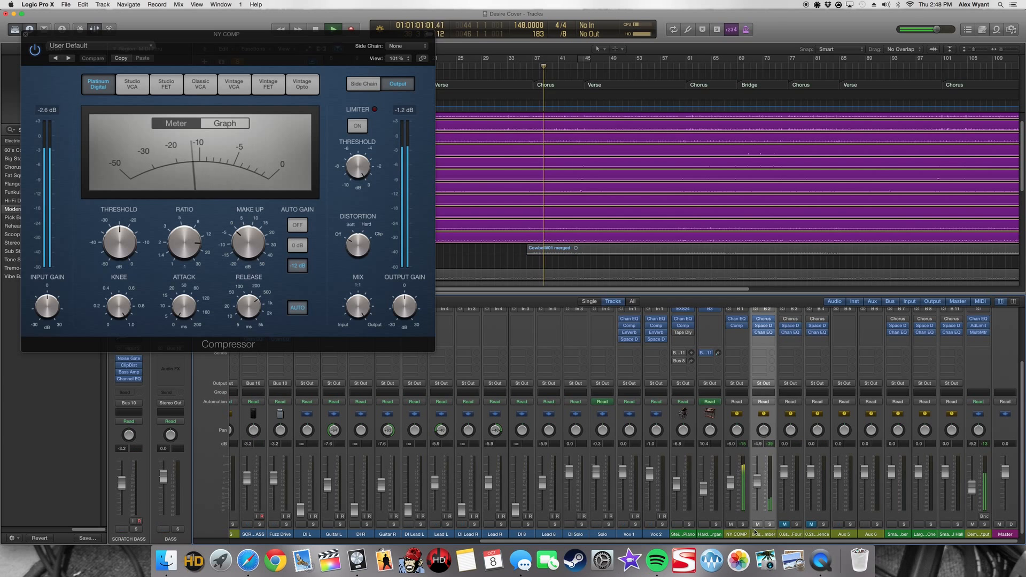
left_click(767, 525, "alt")
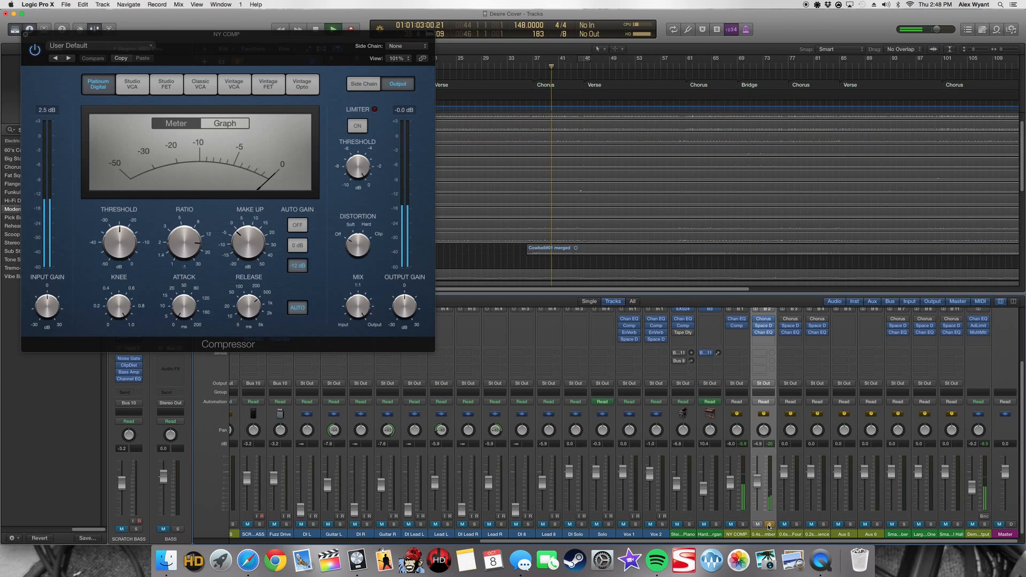
left_click(768, 525)
left_click(742, 525)
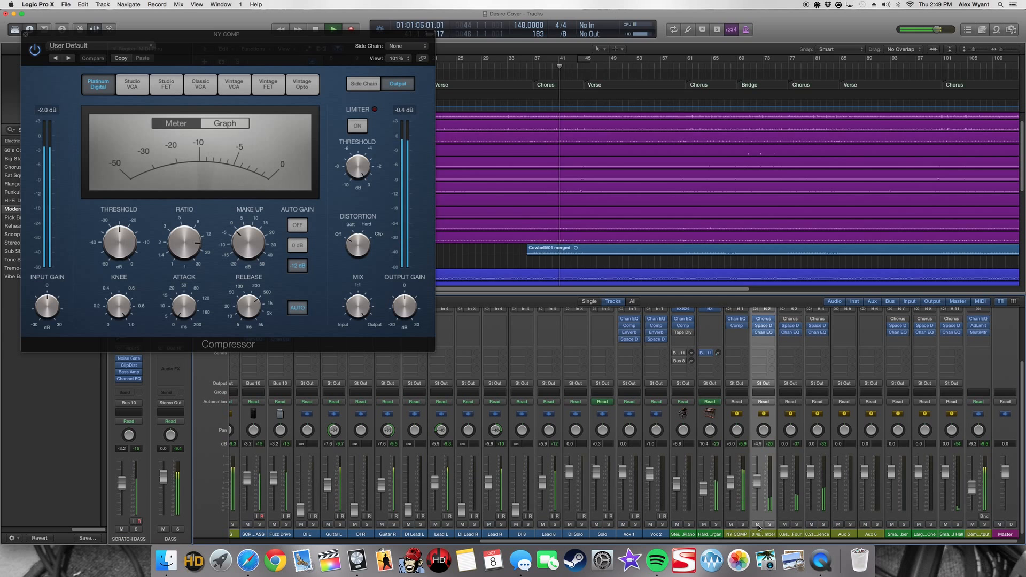
left_click(769, 524)
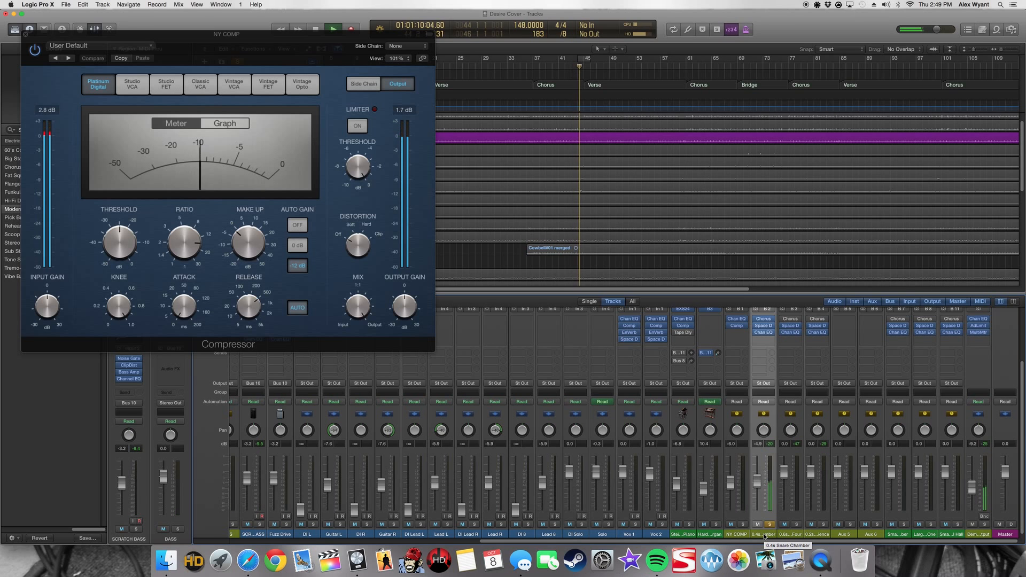
Step: Add NY COMP to the soloed snare chamber for comparison, stop playback, and unsolo NY COMP
left_click(742, 525)
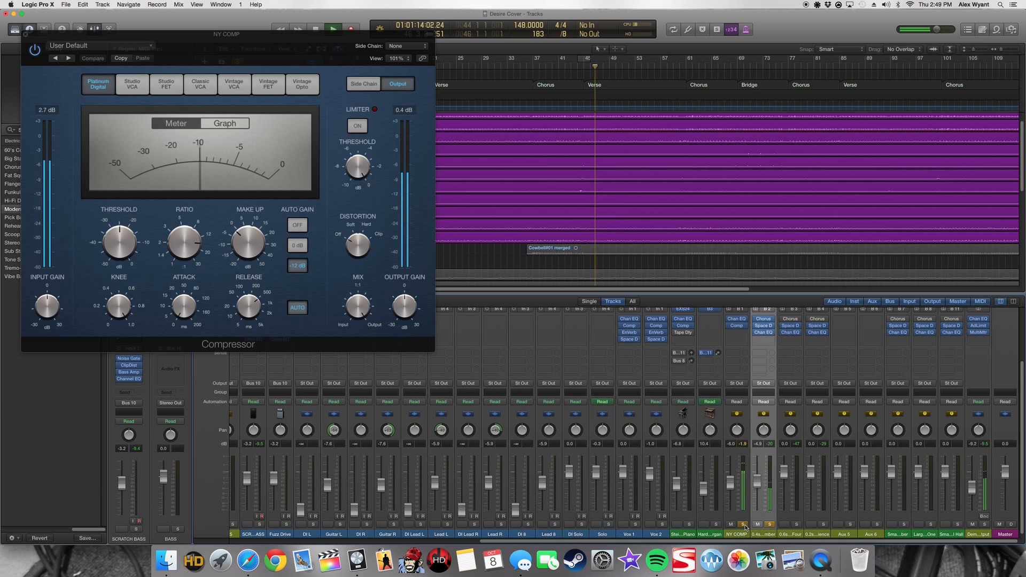
key("space")
left_click(744, 524)
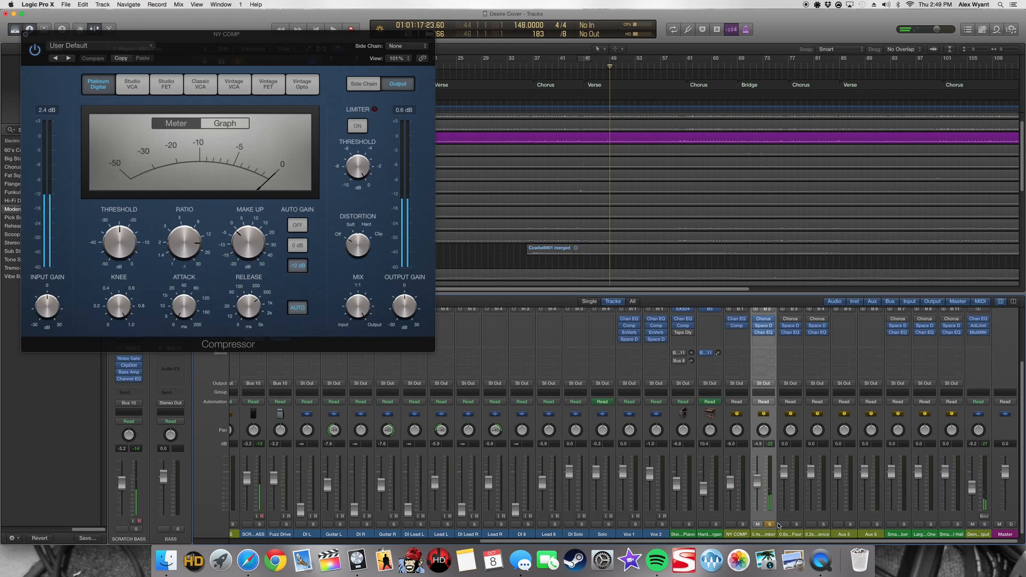
Step: Solo the 0.6s drum aux in place of the snare chamber, select it, audition it, and stop
left_click(796, 526)
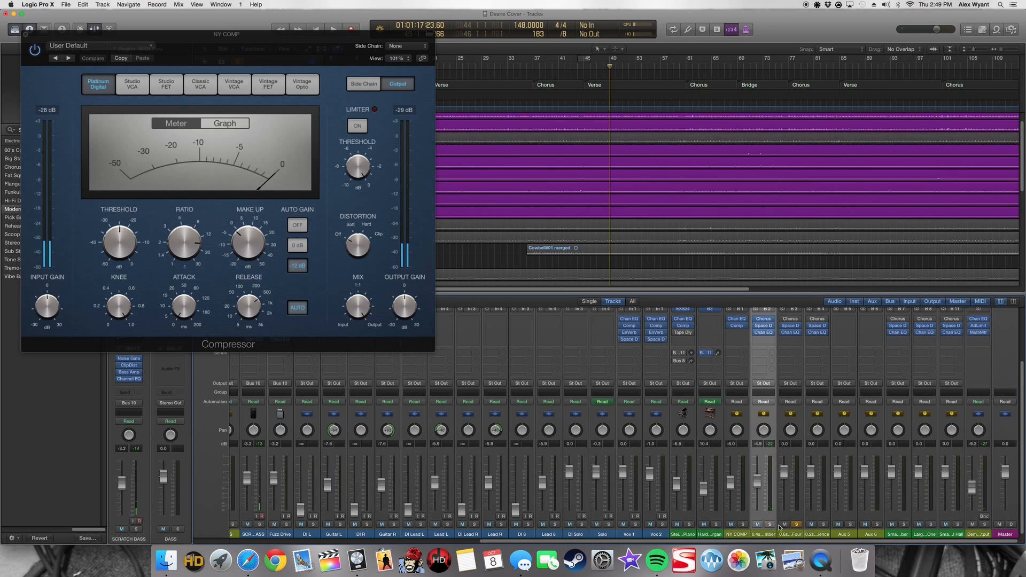
left_click(795, 534)
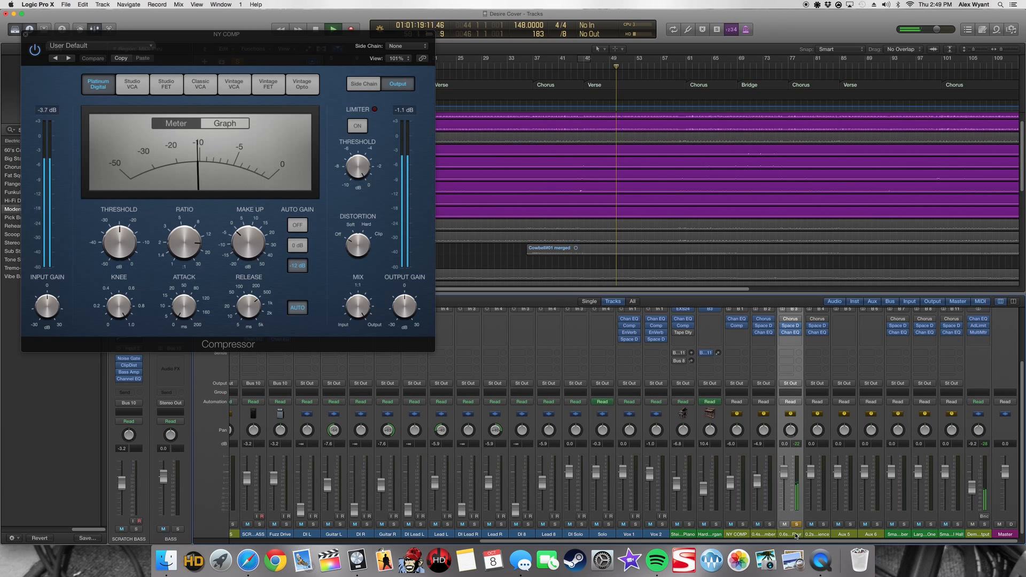
scroll(791, 481, "up", 5)
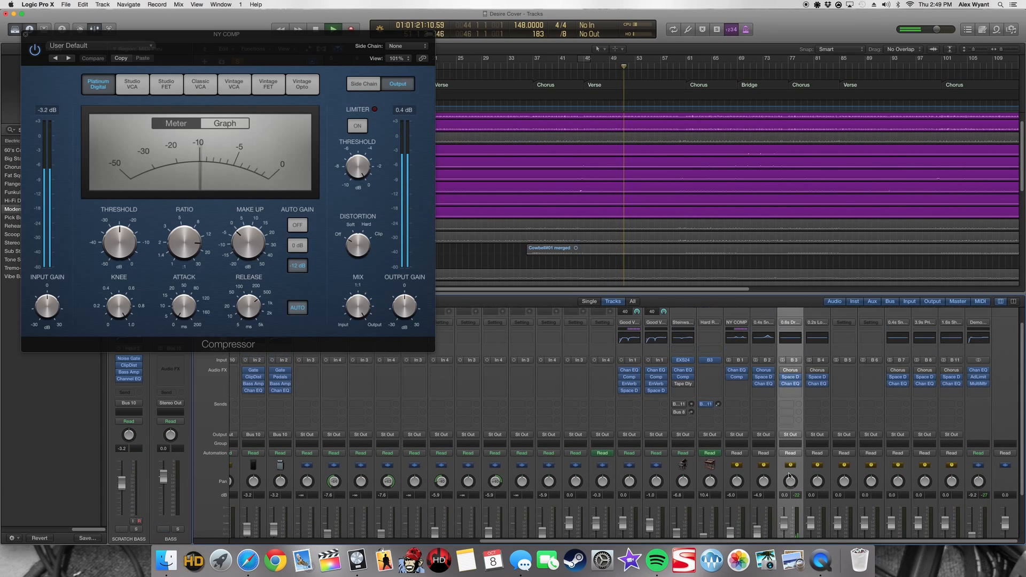
scroll(789, 476, "down", 5)
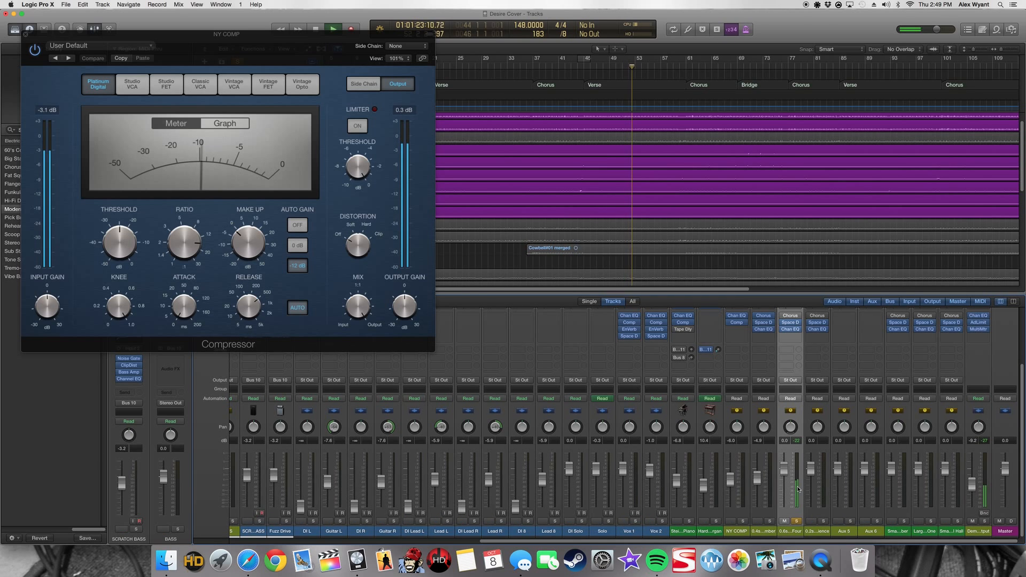
left_click(796, 522)
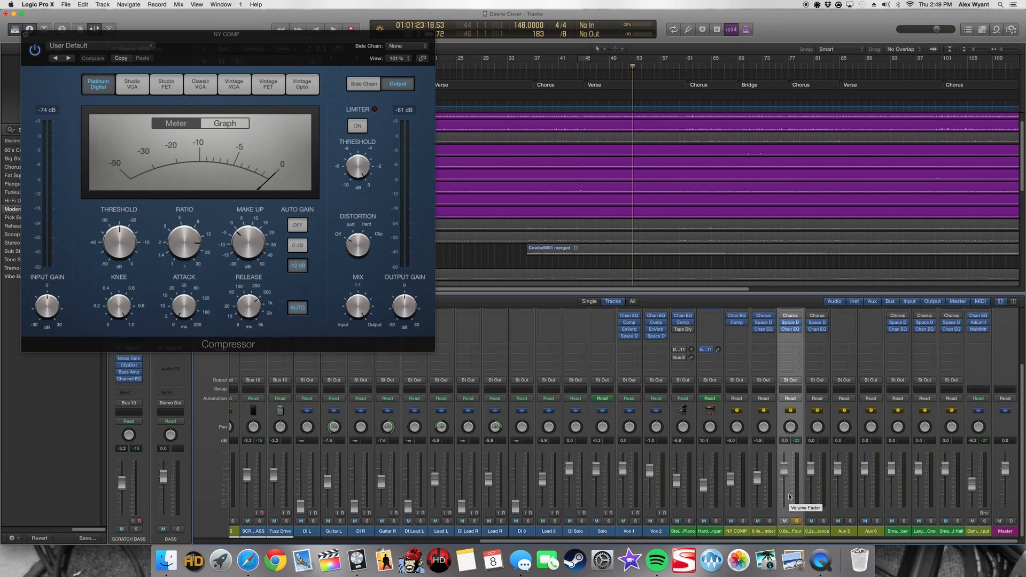
Step: Solo the 0.2s aux exclusively during playback, select it, stop, and clear its solo
key("space")
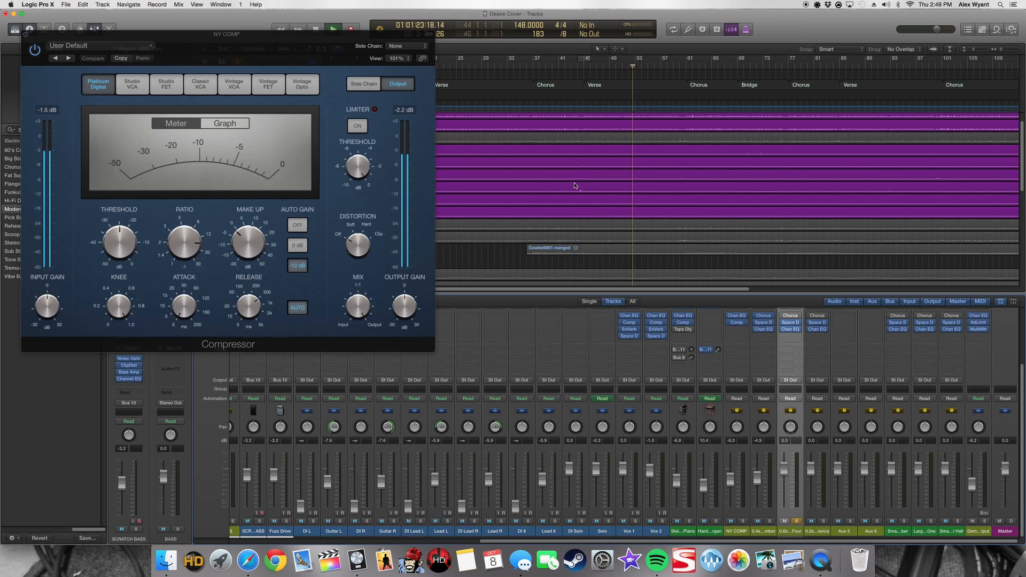
left_click(823, 521, "alt")
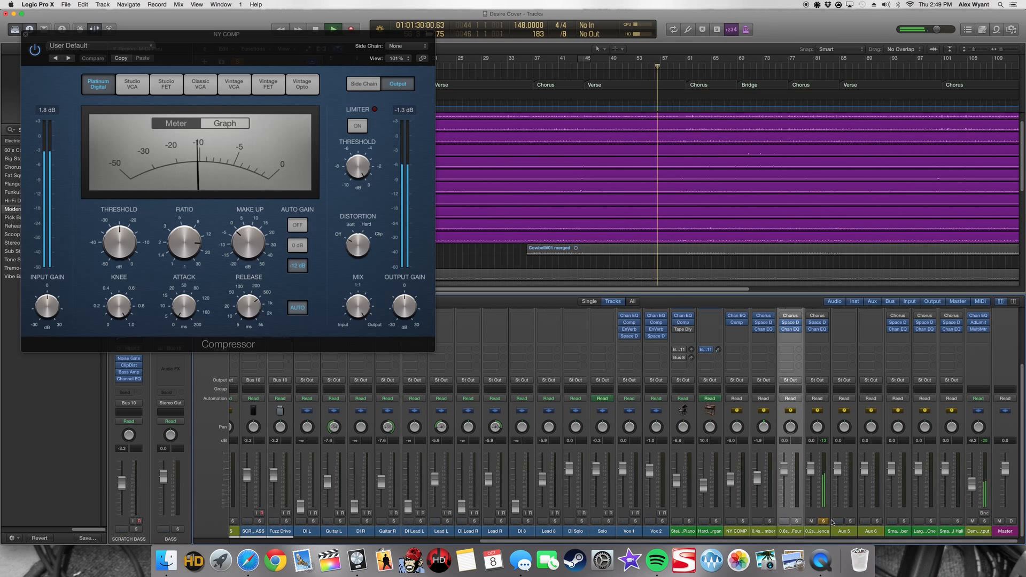
left_click(823, 529)
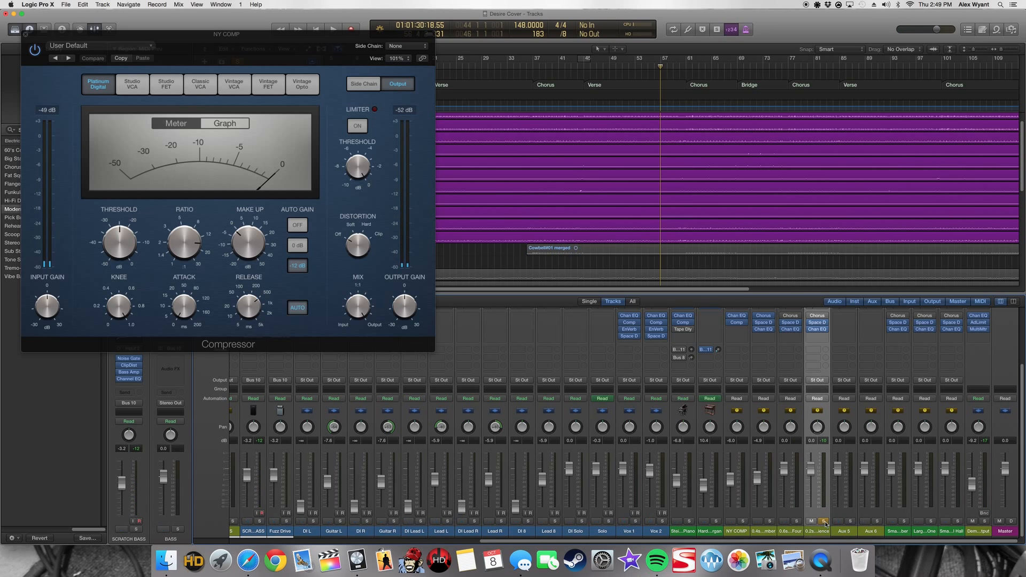
left_click(825, 522)
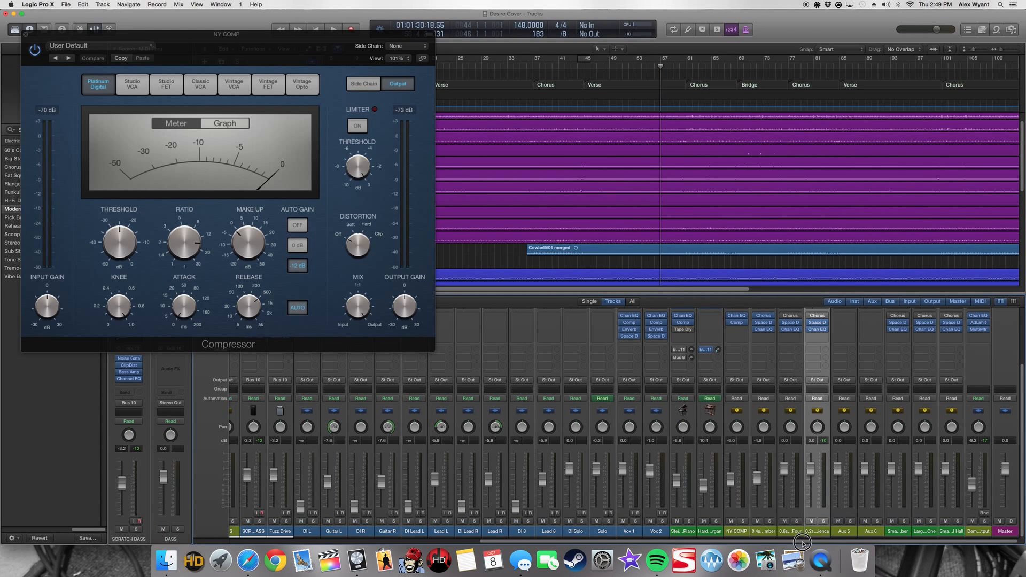
Step: Solo all drum channels together with NY COMP and the 0.4s, 0.6s and 0.2s auxes, and close the Compressor
left_click_drag(806, 541, 395, 541)
left_click_drag(275, 521, 823, 522)
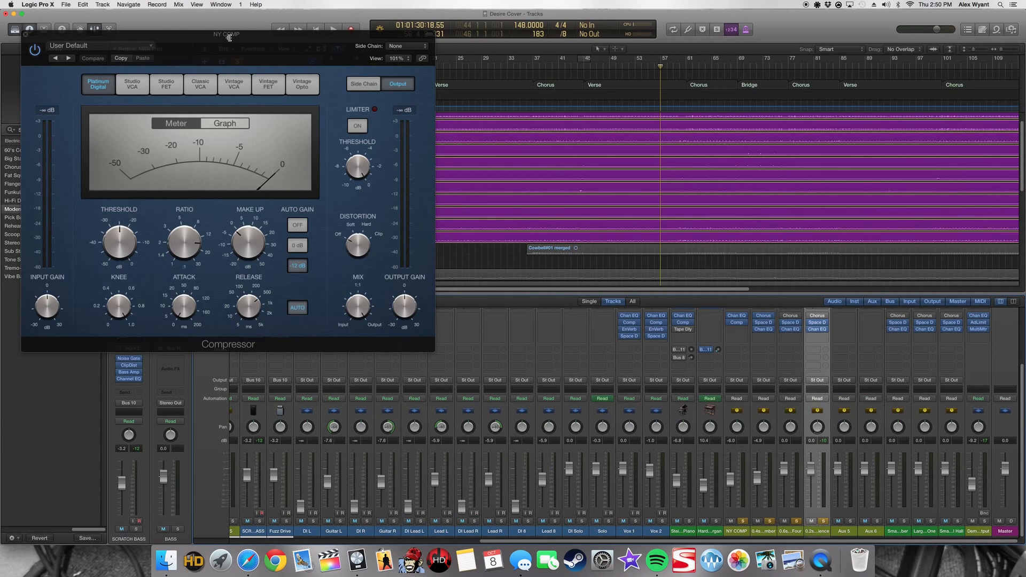
left_click(25, 34)
Step: Play the soloed drums with their parallel compression and reverbs from bar 5 into the Pre-Verse, and stop
left_click_drag(661, 542, 471, 541)
left_click(334, 65)
left_click_drag(335, 65, 329, 65)
scroll(399, 259, "up", 2)
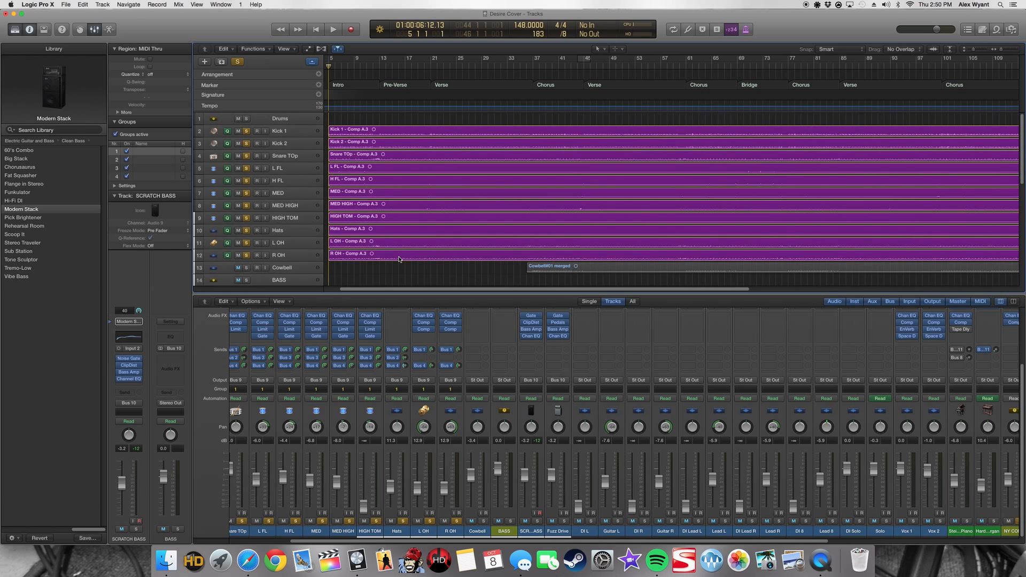
key("space")
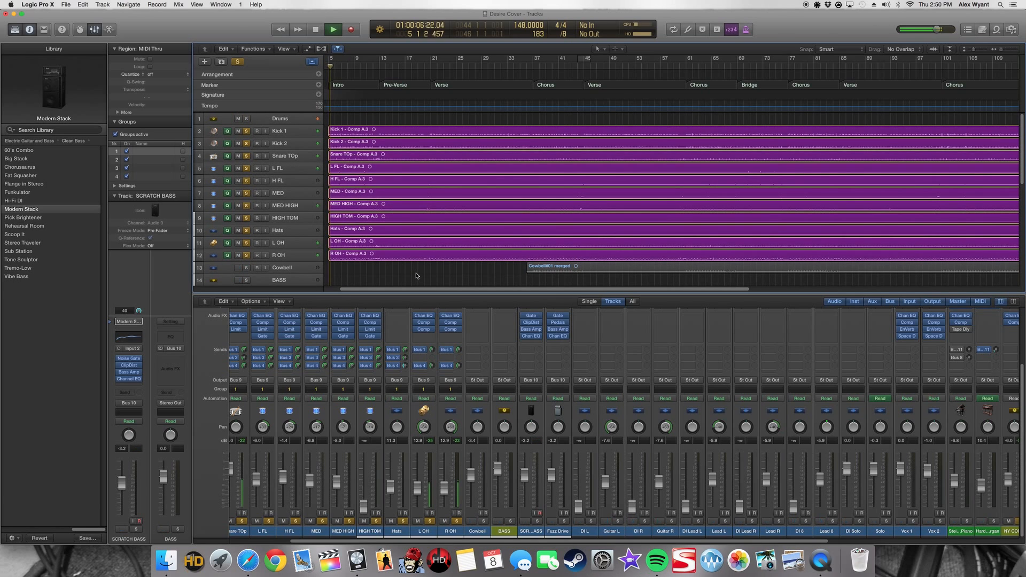
left_click_drag(491, 542, 406, 541)
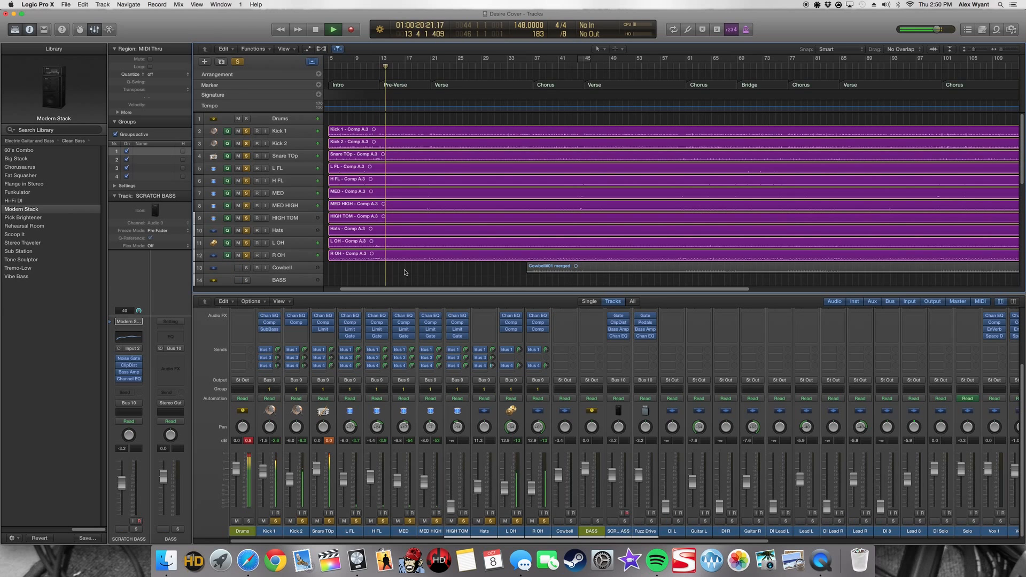
key("space")
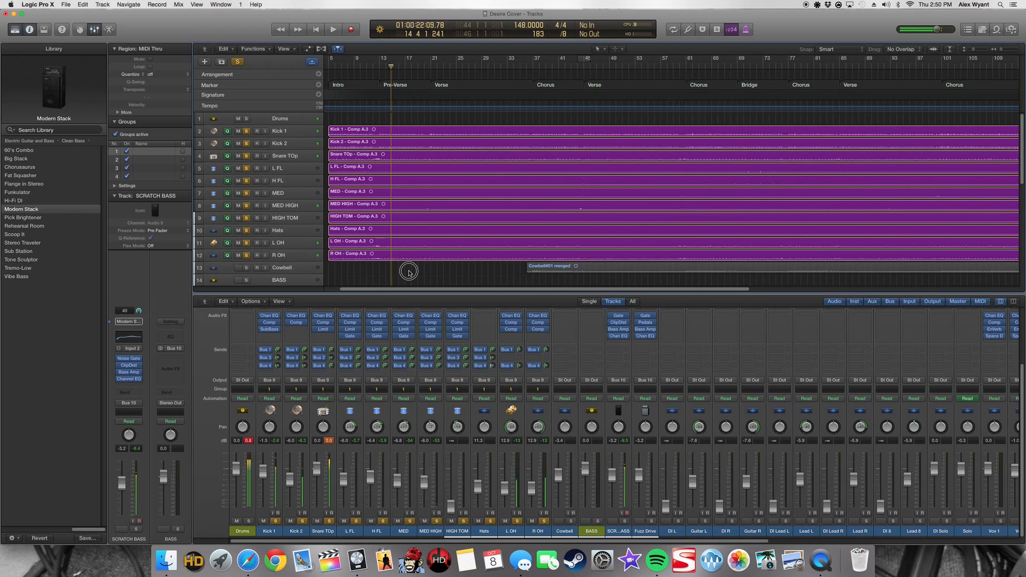
Step: Enlarge the tracks area above the Mixer and solo the SCRATCH BASS and Fuzz Drive tracks
left_click_drag(527, 293, 527, 324)
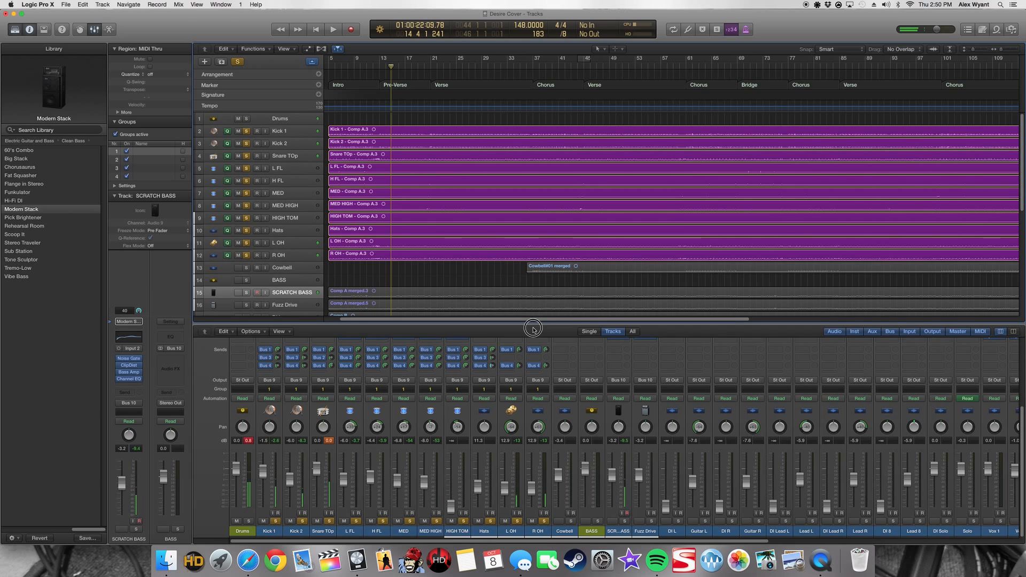
scroll(443, 253, "down", 1)
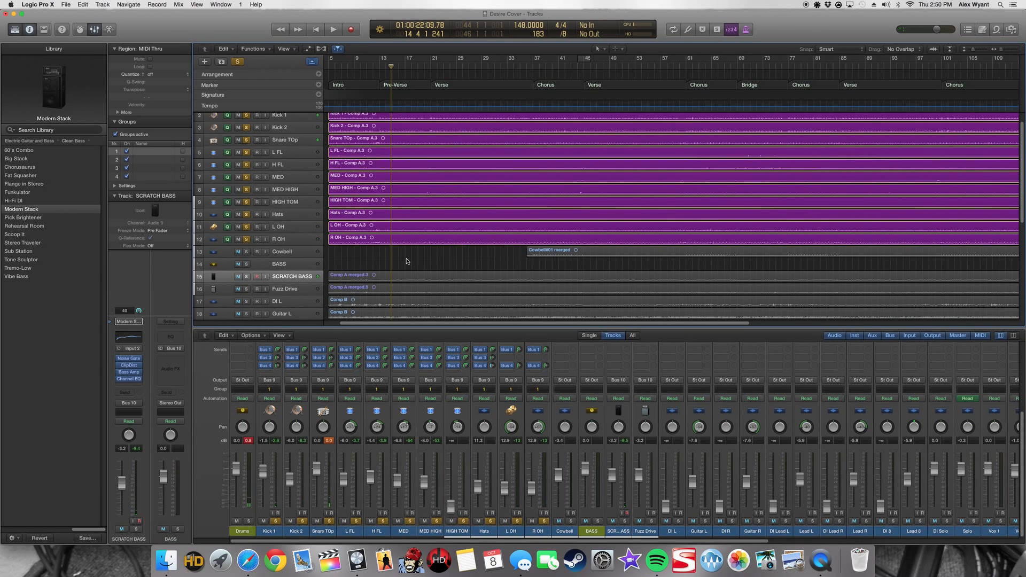
left_click(247, 279)
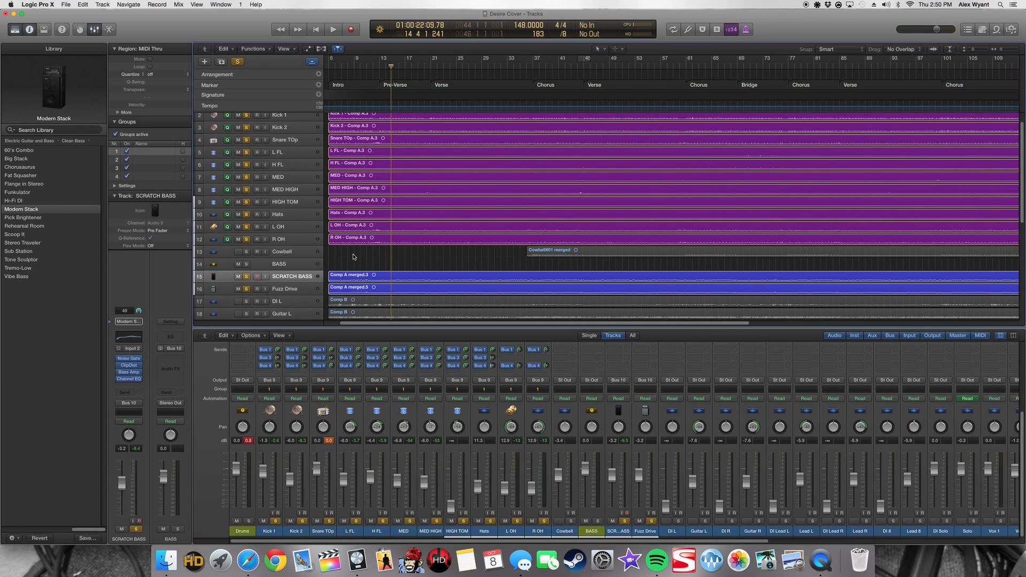
Step: Unsolo every drum track except Kick 1 and play it briefly with the two bass tracks
scroll(334, 203, "up", 1)
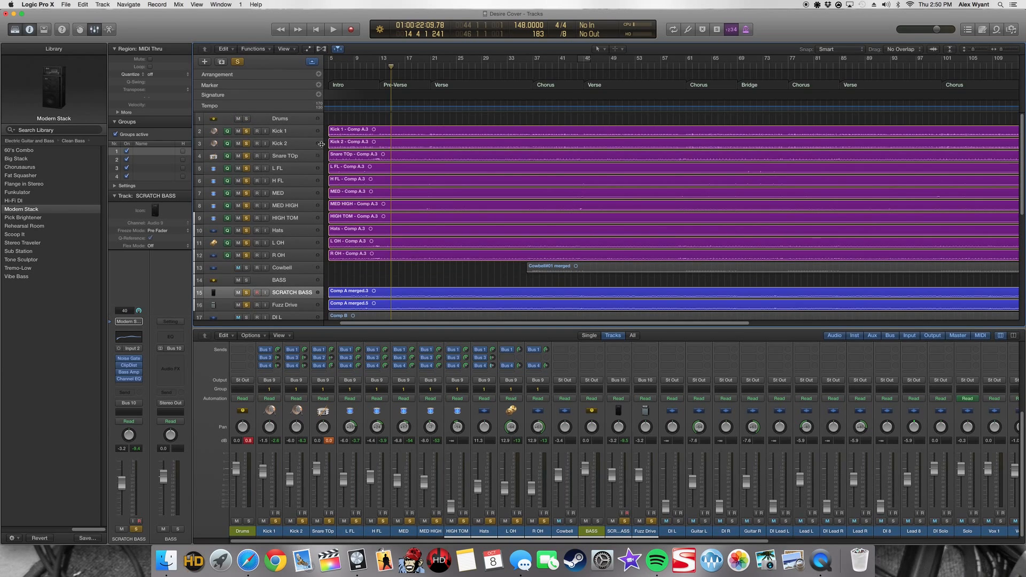
left_click(370, 130)
left_click(382, 272)
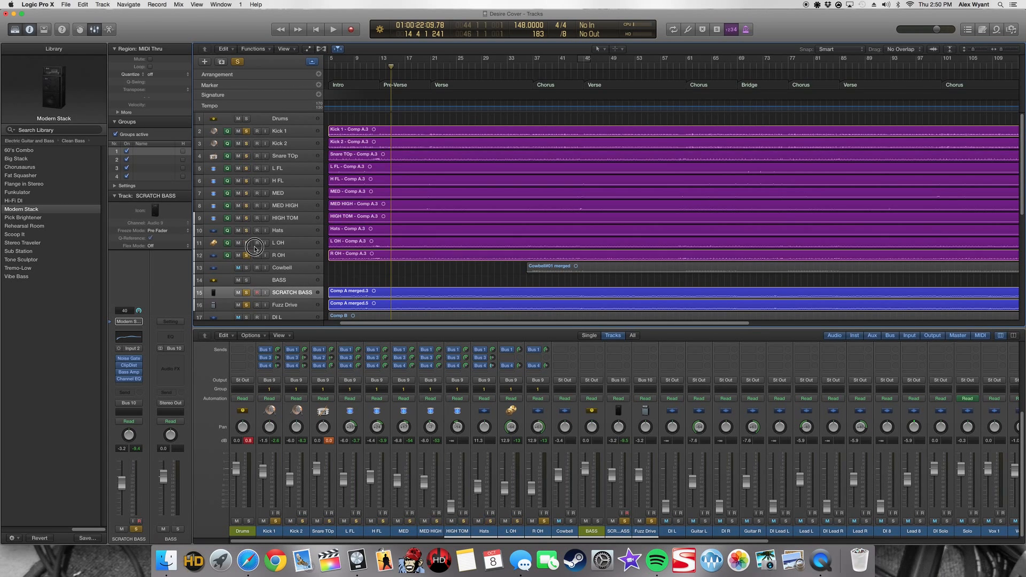
key("space")
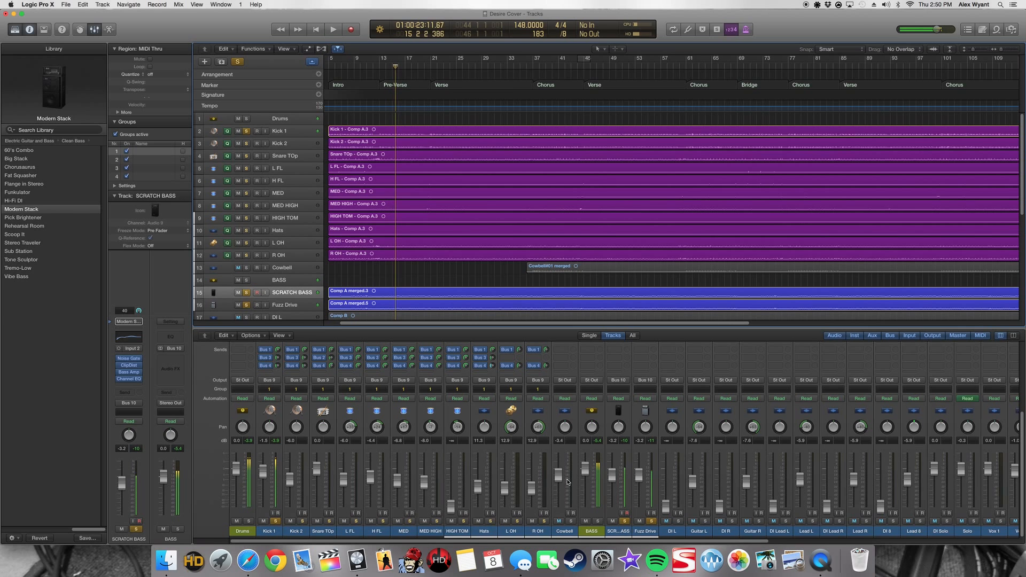
Step: Clear the solos on NY COMP and the three drum reverb auxes, play Kick 1 with the bass, and stop
left_click_drag(562, 543, 773, 502)
left_click(820, 521)
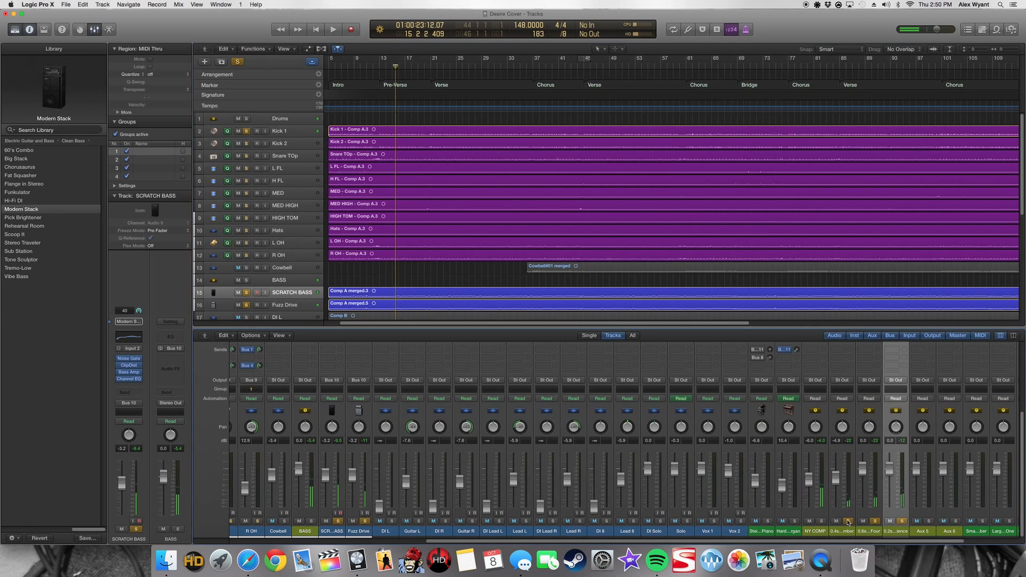
left_click_drag(845, 543, 648, 543)
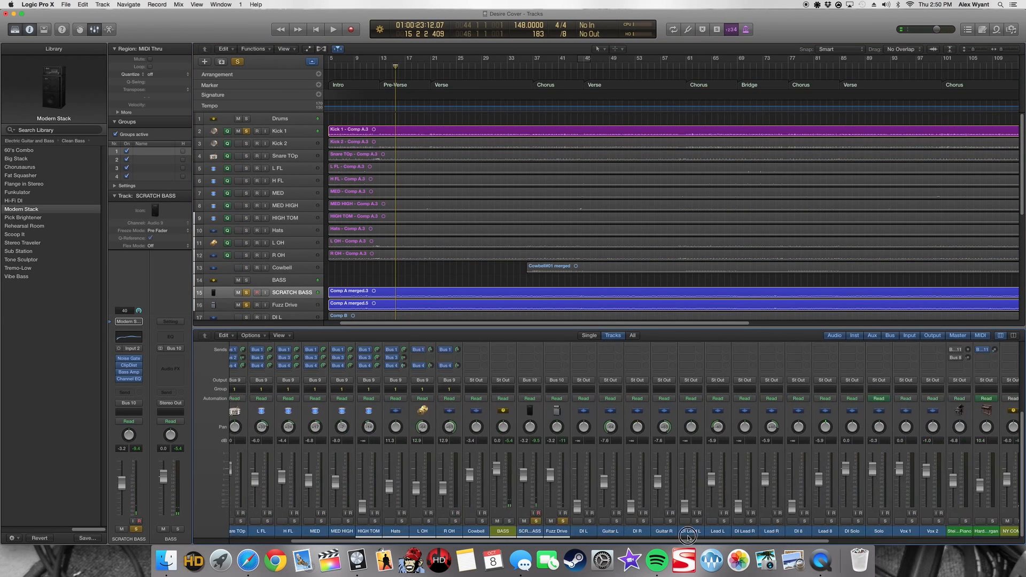
key("space")
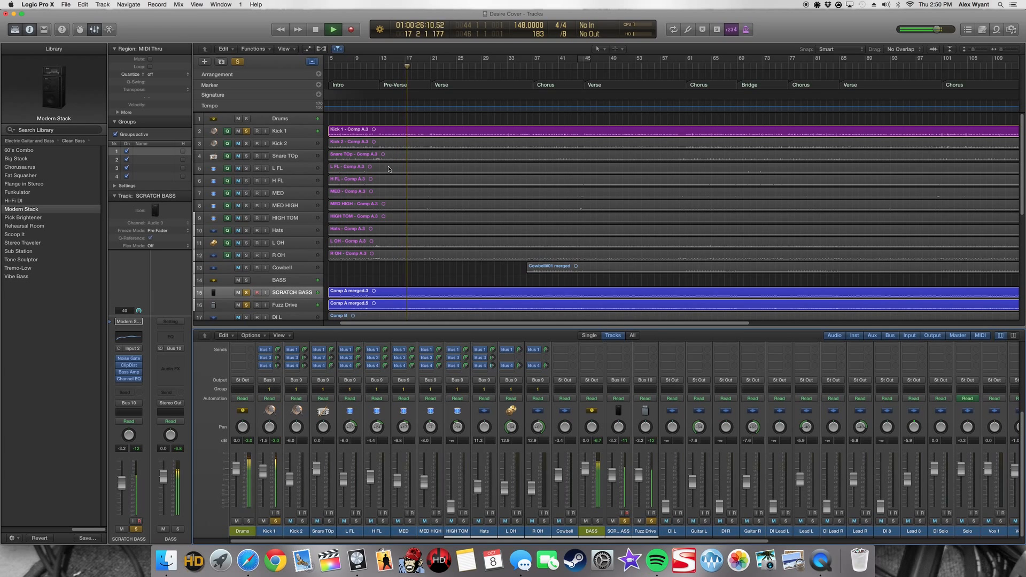
key("space")
Step: Select the Kick 1 track and open its Channel EQ
left_click(309, 132)
left_click(387, 268)
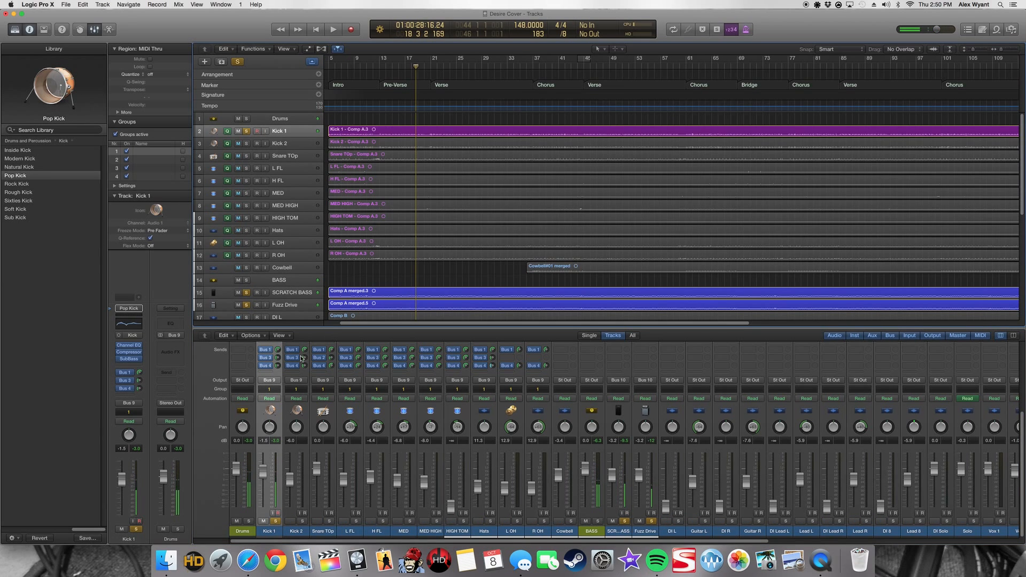
scroll(278, 358, "up", 3)
left_click(278, 357)
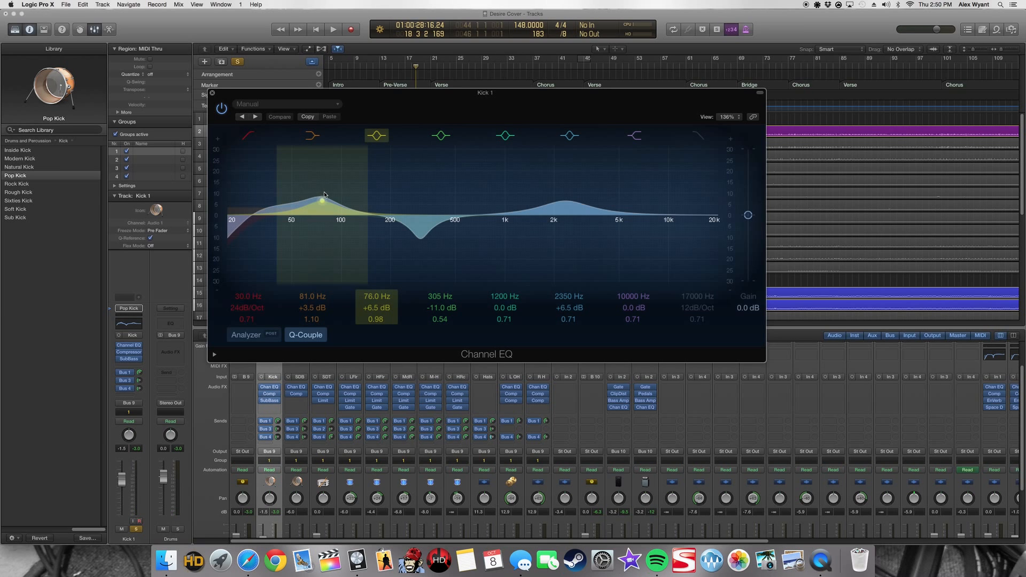
Step: Bypass and close the Kick 1 Channel EQ, and view the SCRATCH BASS track's Channel EQ
left_click(222, 106)
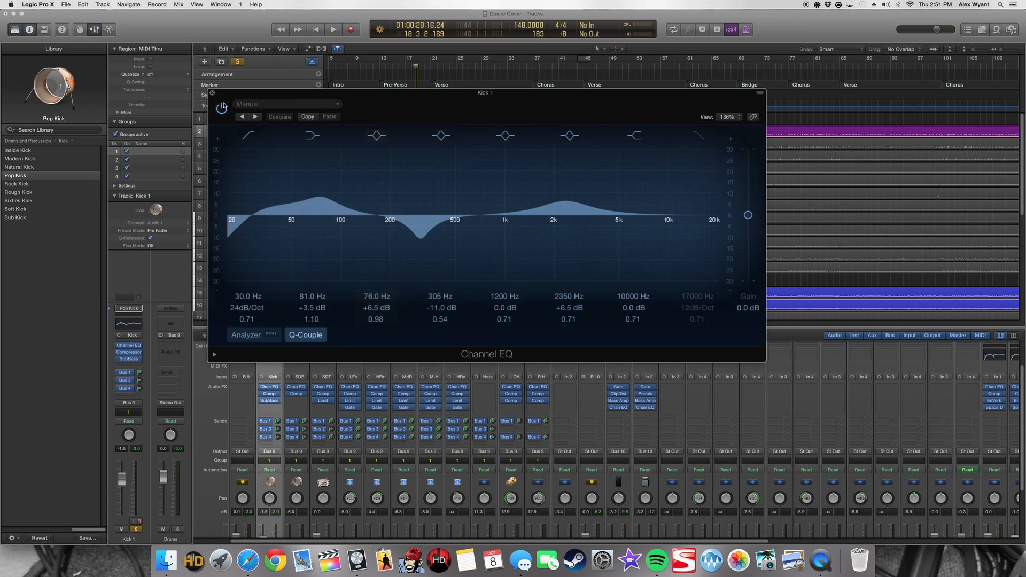
left_click(212, 94)
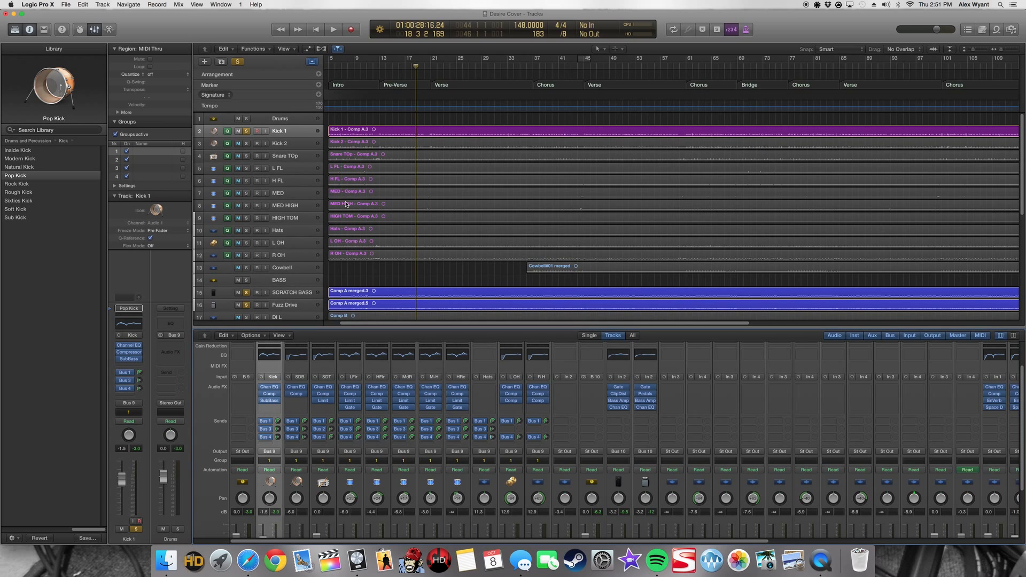
left_click(284, 293)
left_click(618, 354)
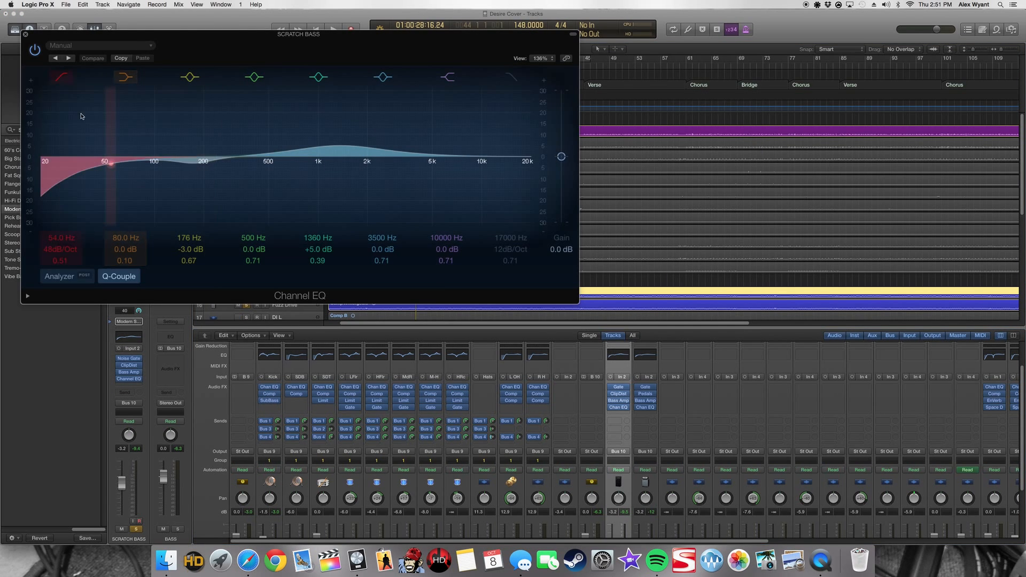
left_click(26, 34)
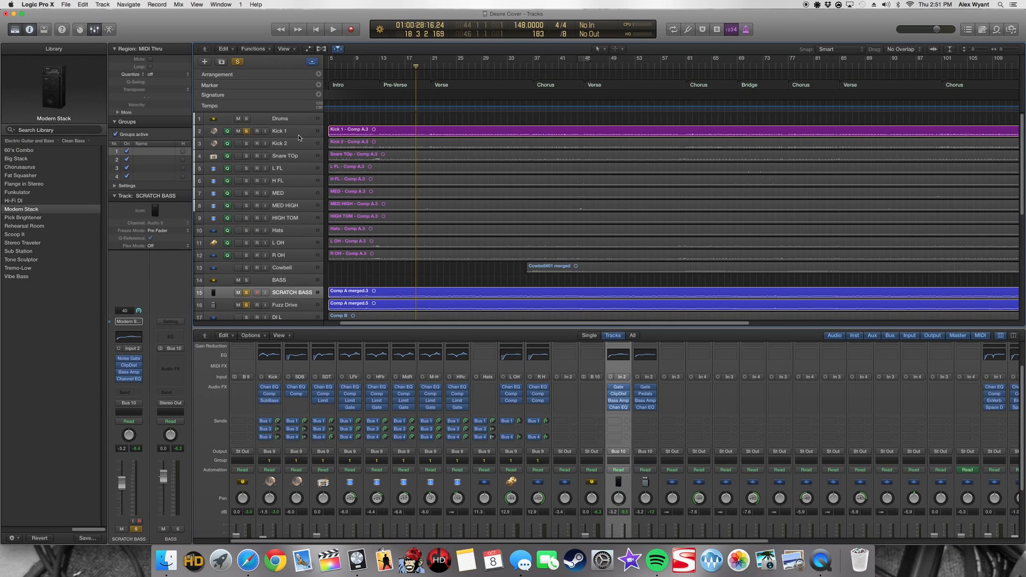
Step: Solo Kick 2 in place of Kick 1, play it with the two bass tracks, and stop
left_click(398, 142)
left_click(246, 144)
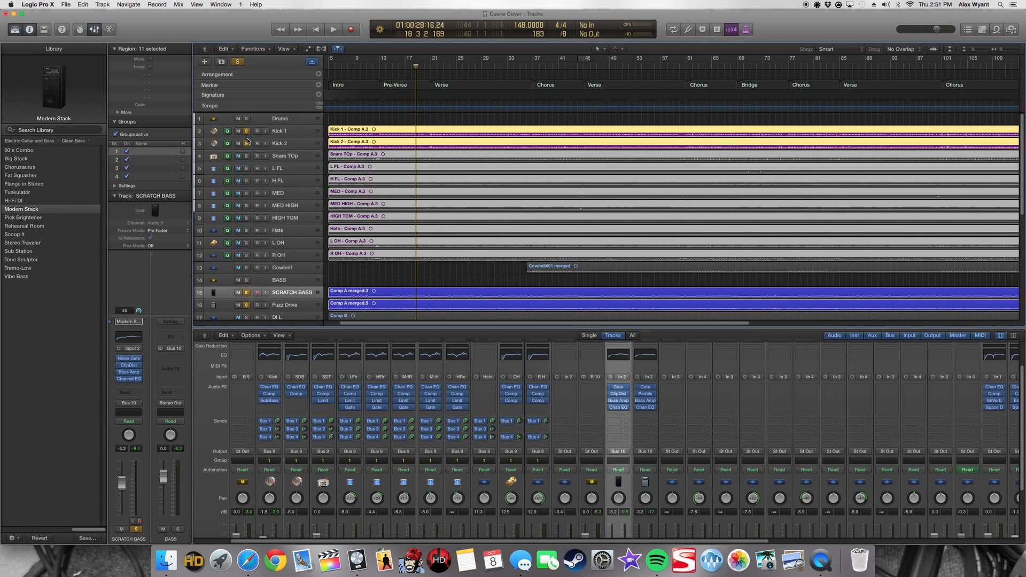
left_click(440, 277)
key("space")
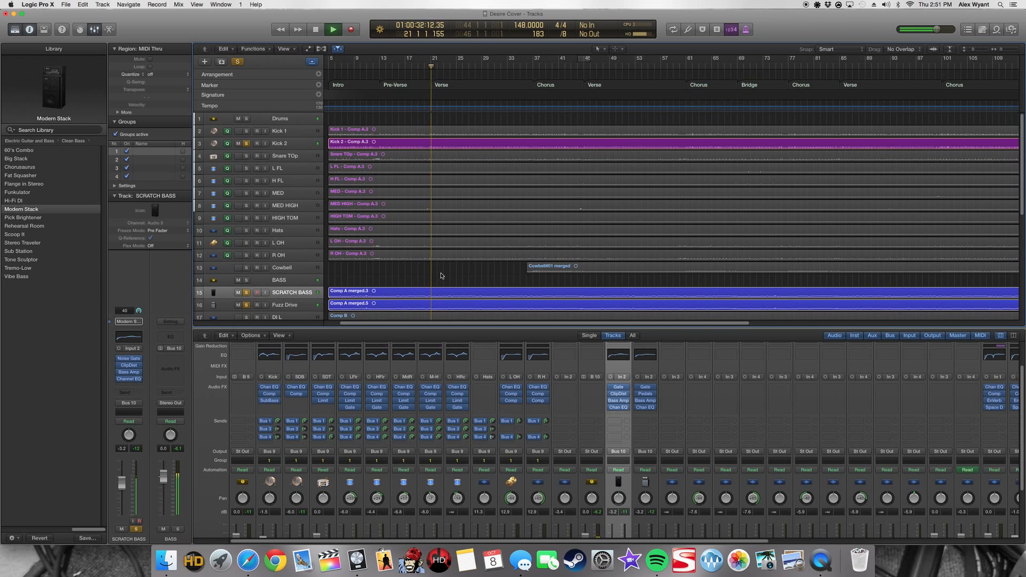
key("space")
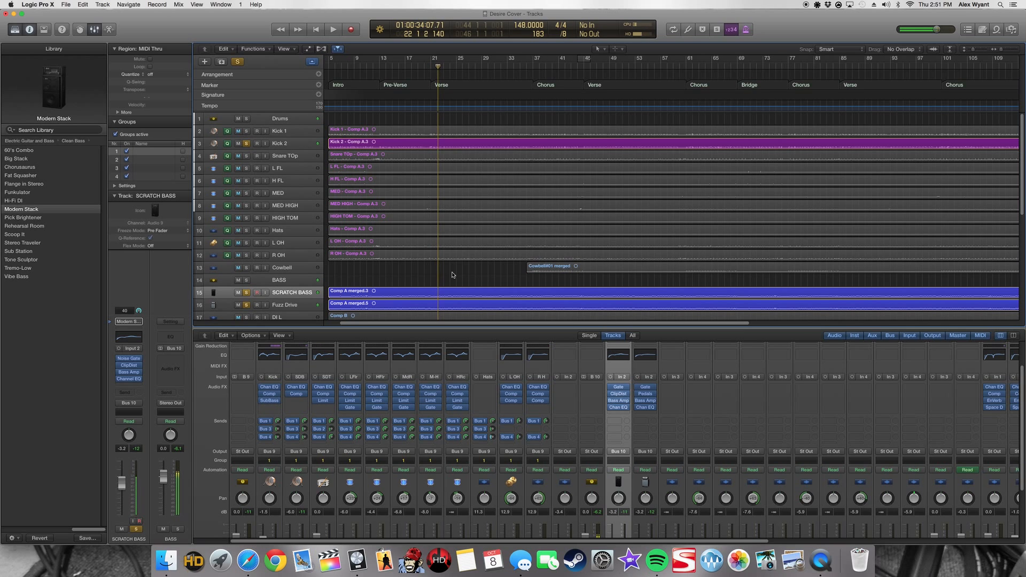
Step: Add Kick 1 to the solo, play both kicks with the bass, and hide the Mixer before stopping
left_click(246, 132)
key("space")
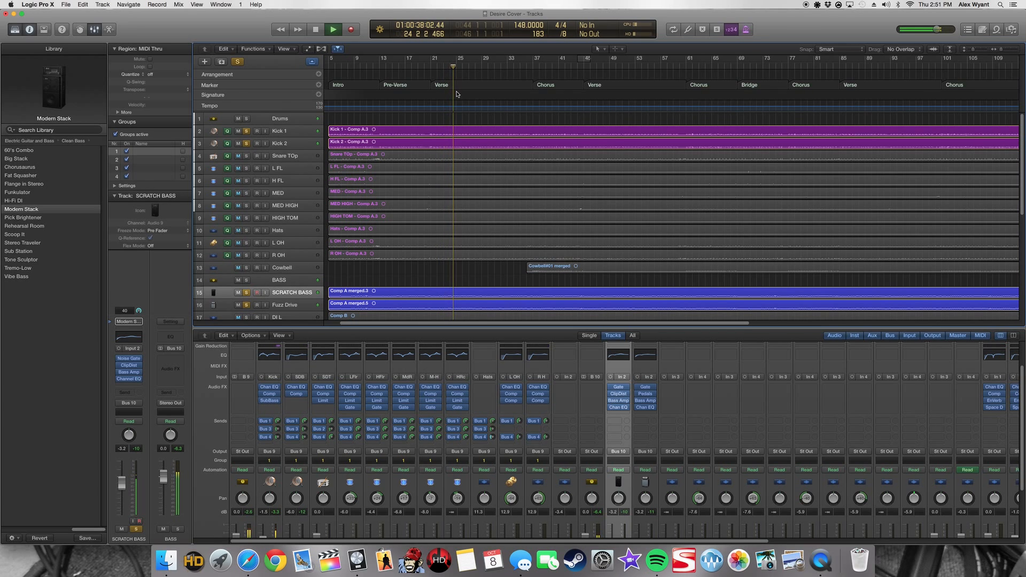
key("x")
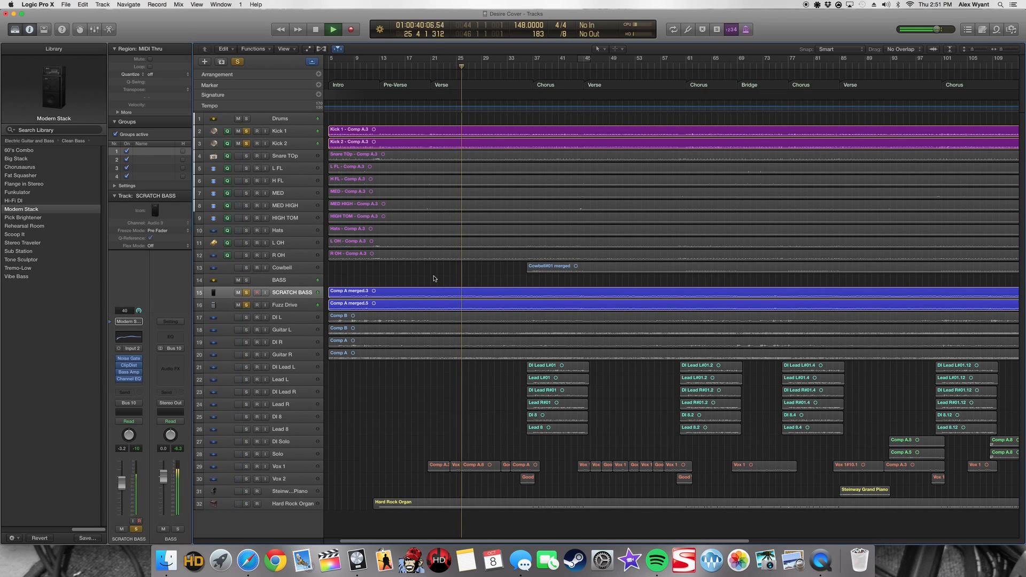
key("space")
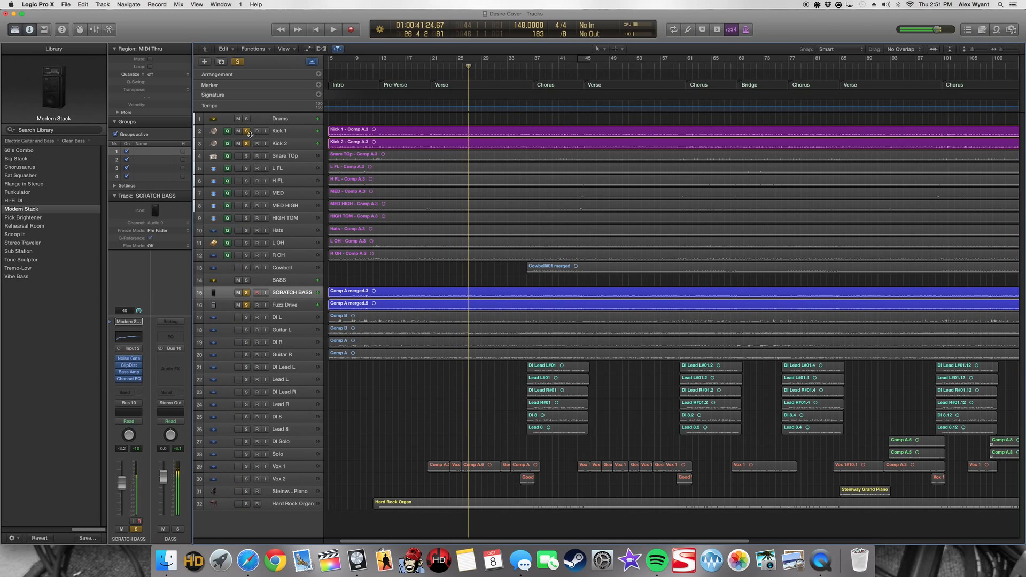
Step: Clear the solos on the two kick tracks and the two bass tracks
left_click(247, 292)
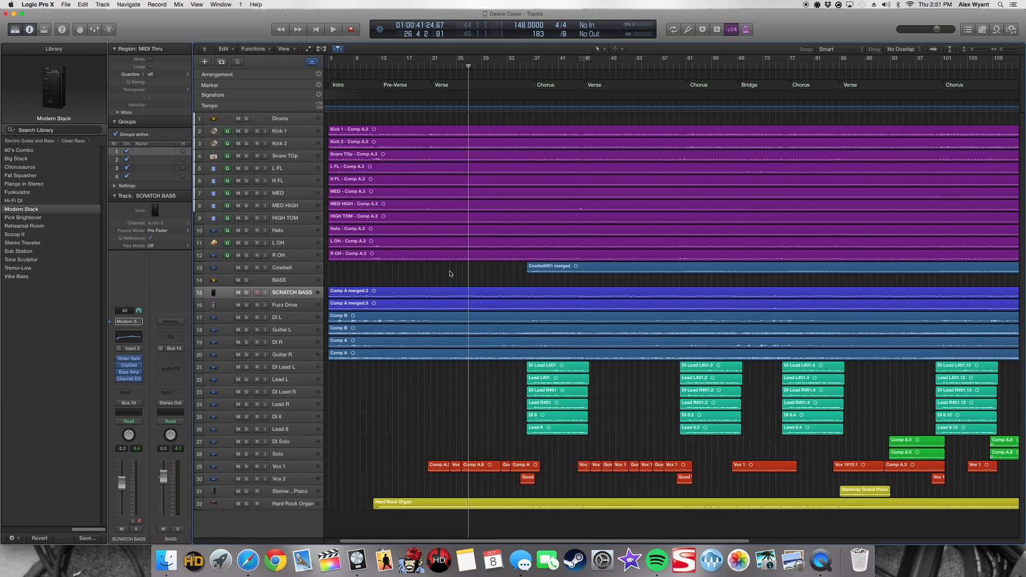
left_click(442, 303)
left_click(440, 293)
left_click(435, 275)
left_click(384, 273)
Step: Check the Guitar L and Guitar R tracks in turn and leave Guitar L selected
left_click(294, 332)
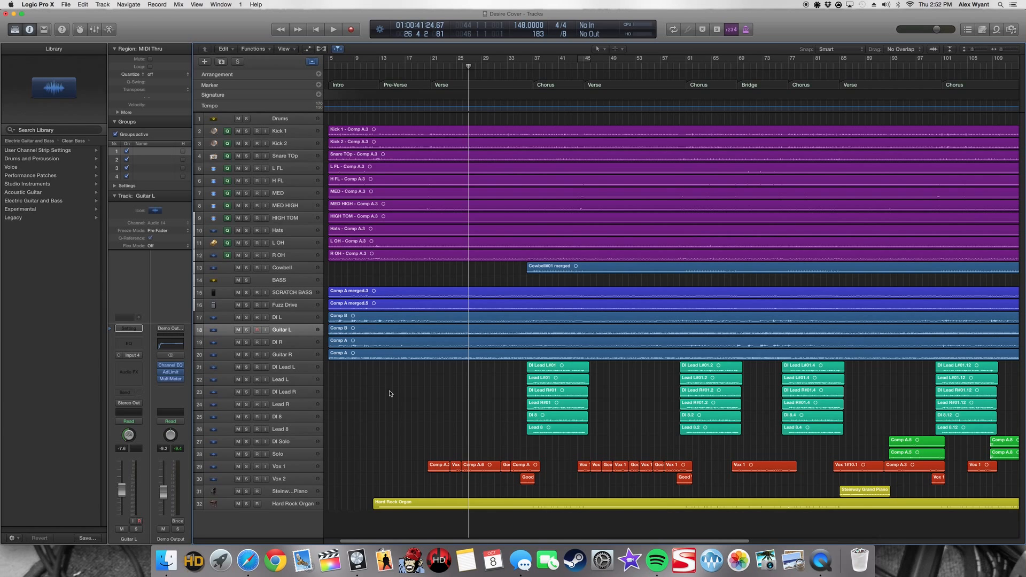
left_click(277, 333)
left_click(288, 354)
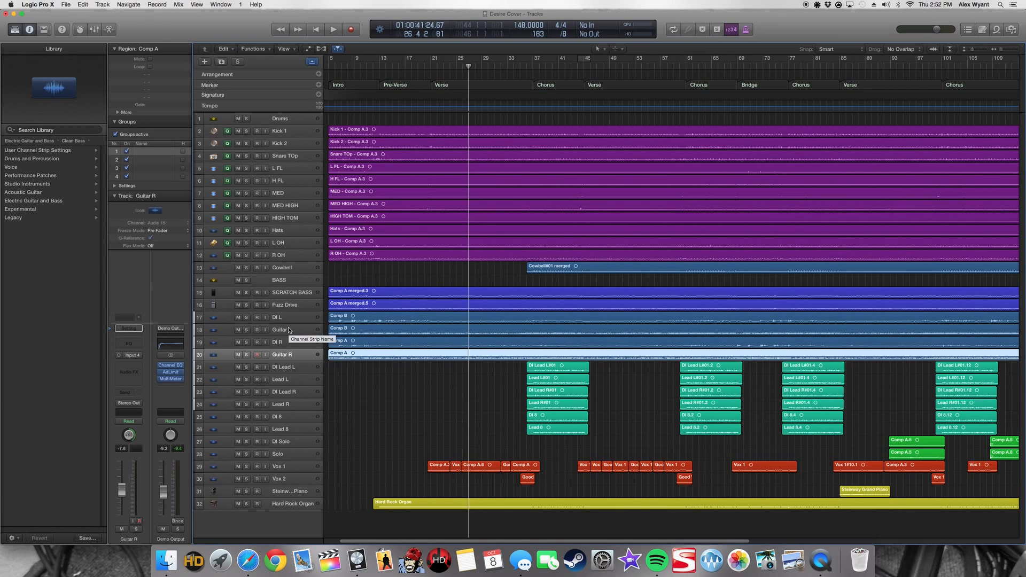
left_click(288, 330)
left_click(338, 371)
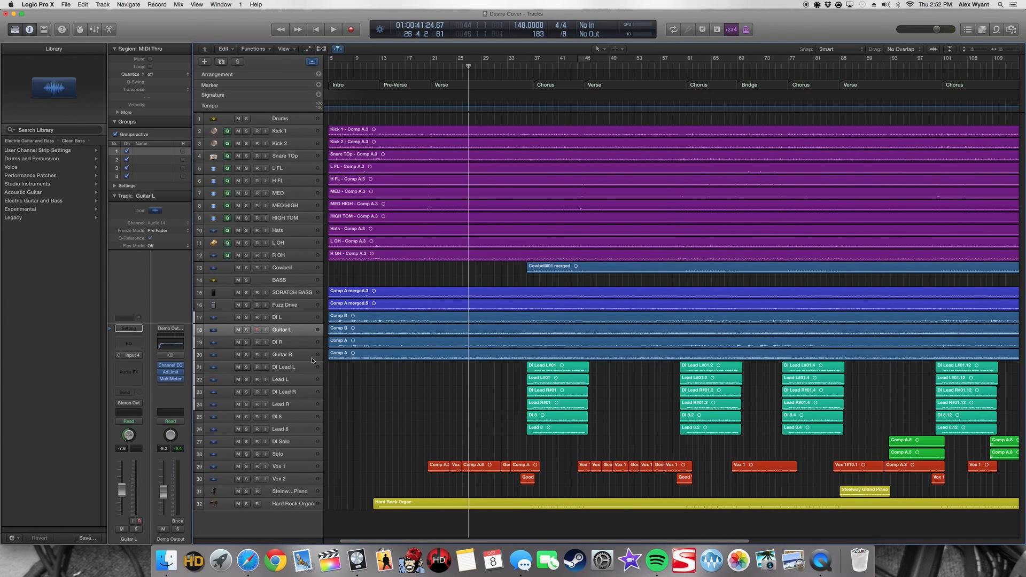
Step: Solo Guitar L, play it alone from bar 21, and stop
left_click(246, 330)
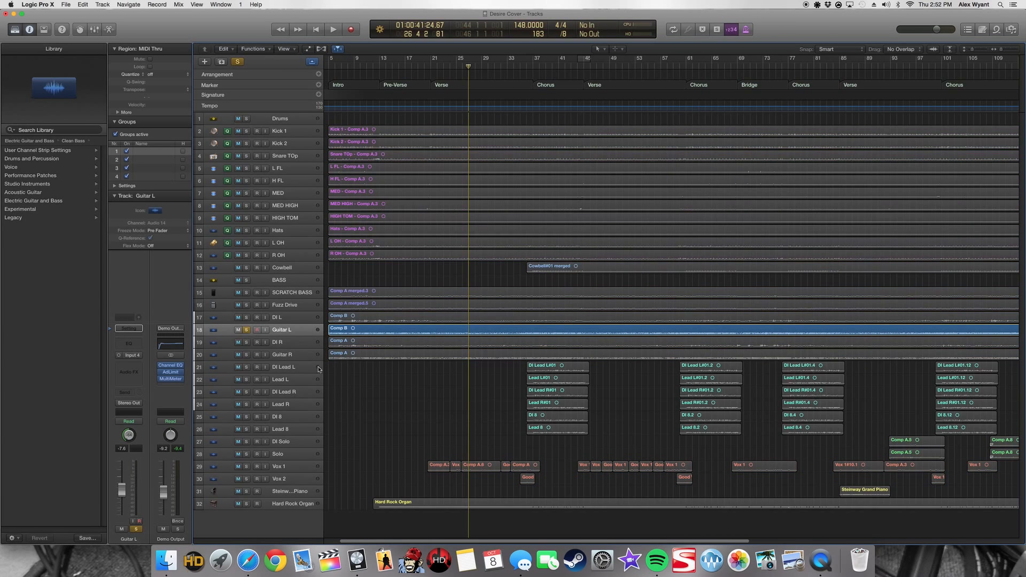
left_click(423, 416)
left_click(279, 329)
left_click(402, 393)
left_click(431, 66)
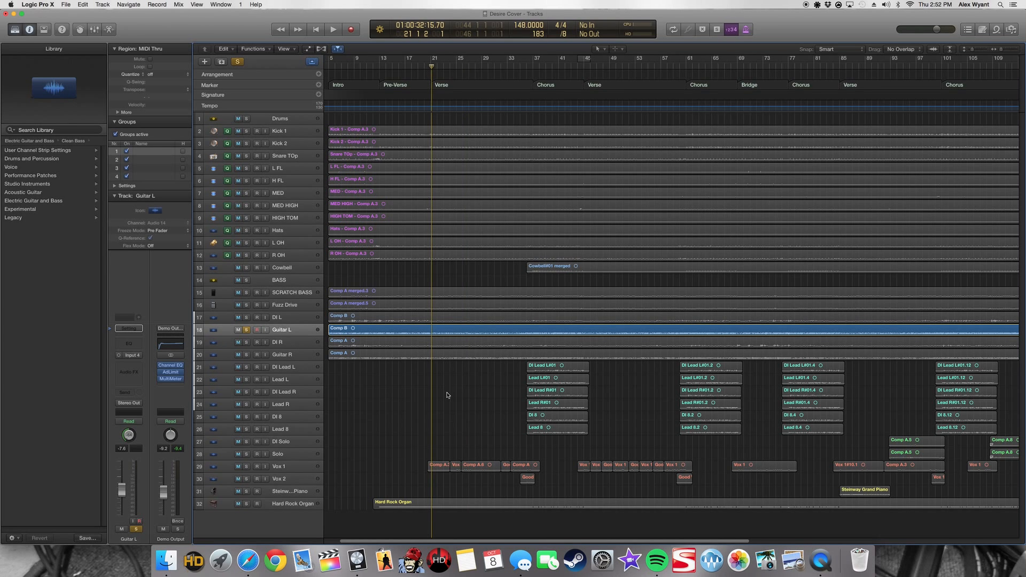
key("space")
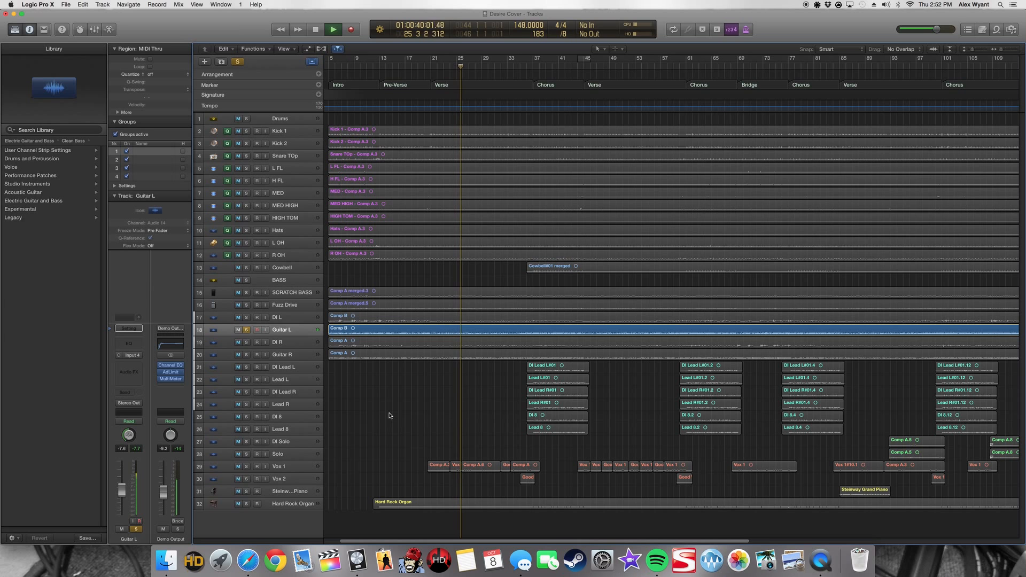
key("space")
Step: Switch the solo from Guitar L to Guitar R, select that track while it plays, and stop
left_click(247, 355)
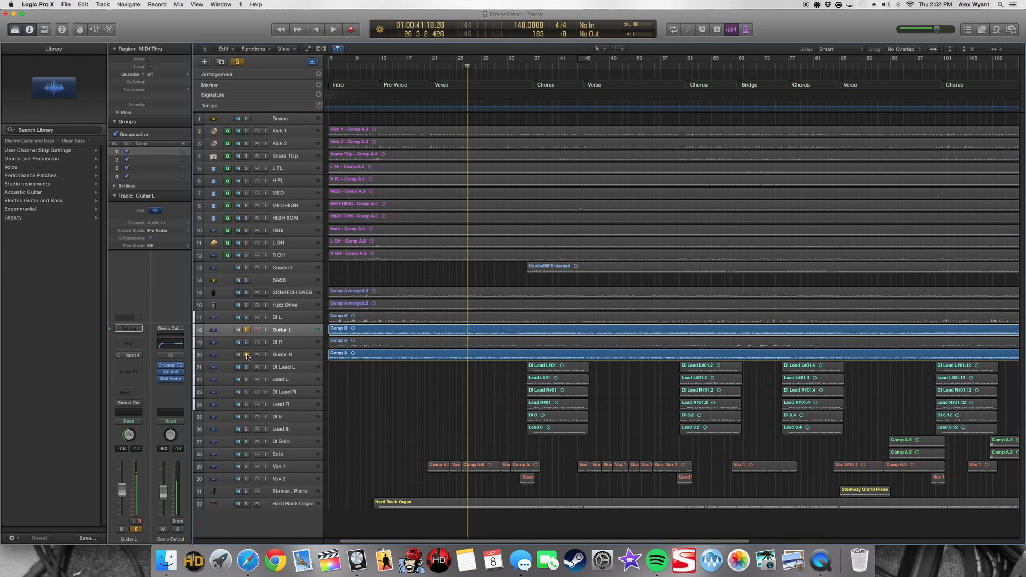
left_click(246, 330)
key("space")
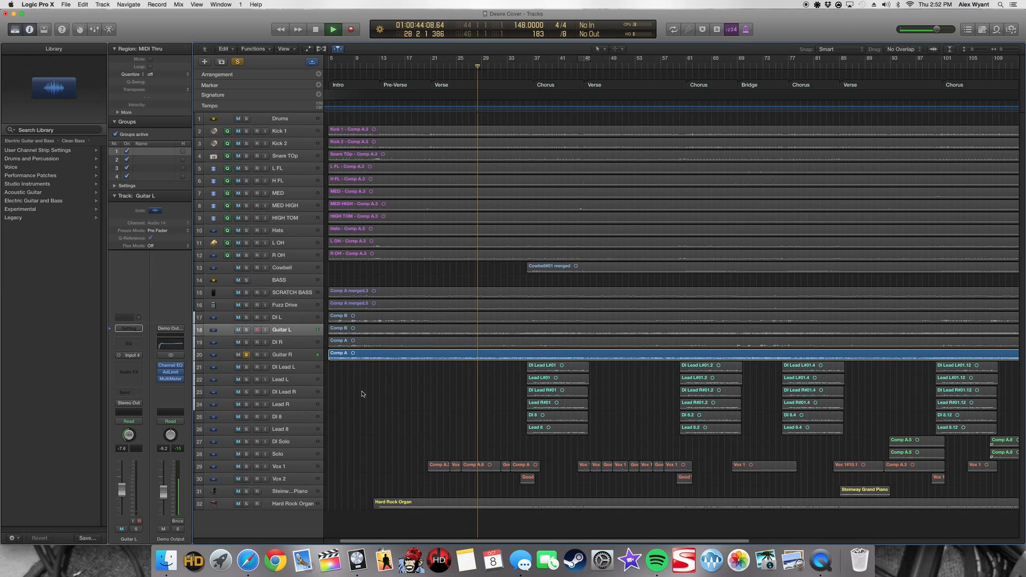
left_click(282, 356)
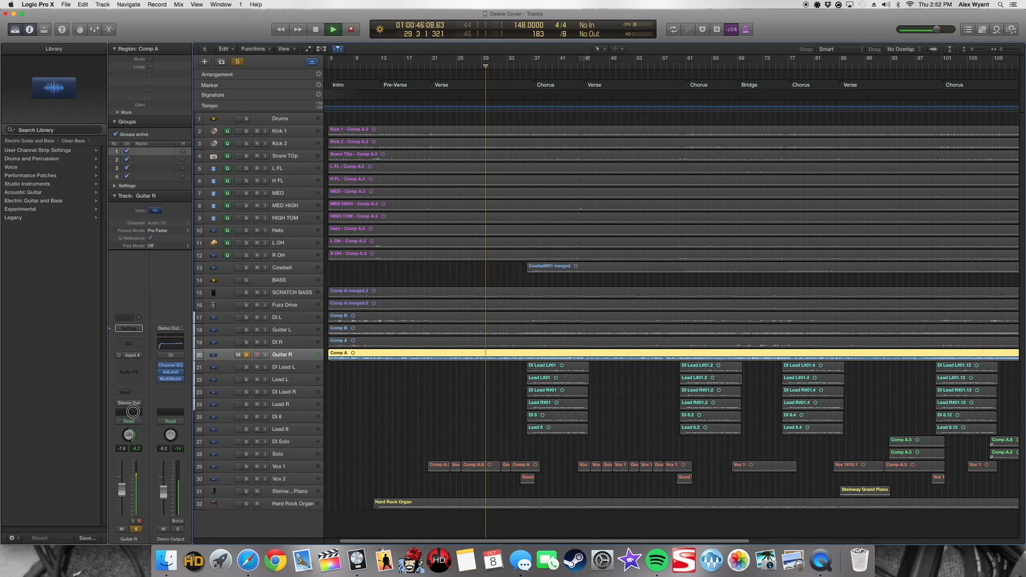
left_click(412, 406)
key("space")
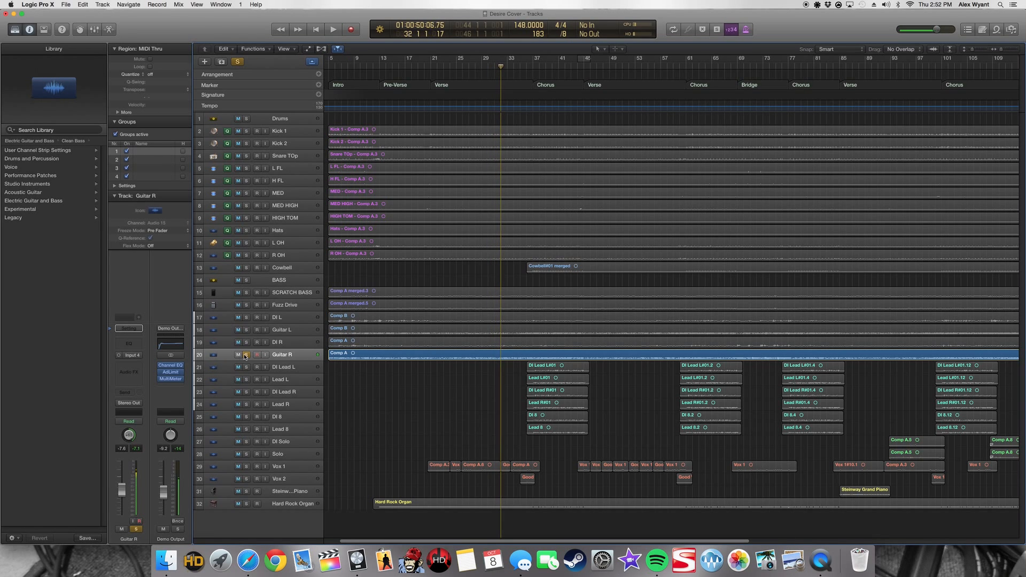
Step: Solo Guitar L together with Guitar R, play both from just before the first Chorus, and stop
left_click(247, 329)
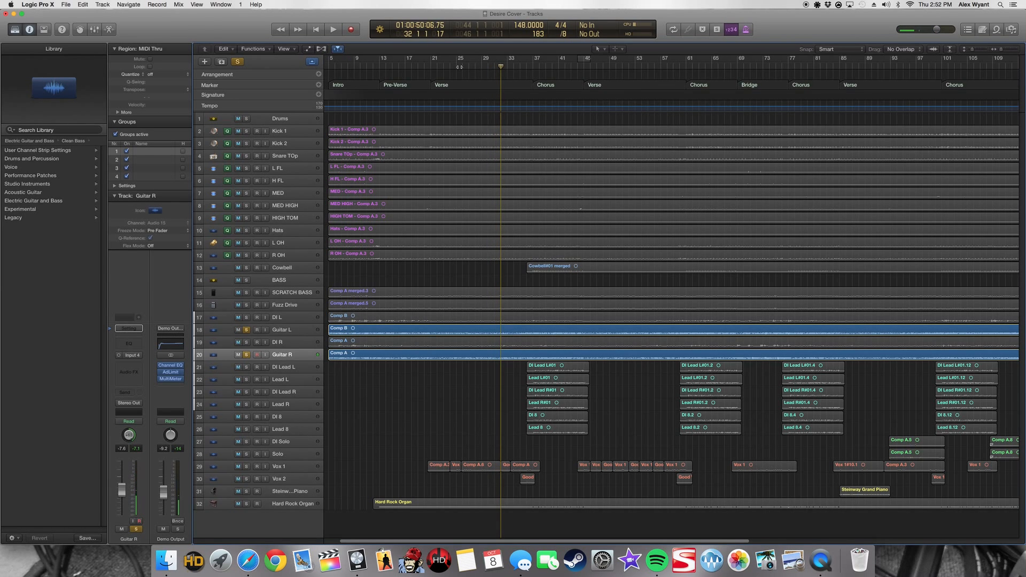
left_click(533, 66)
key("space")
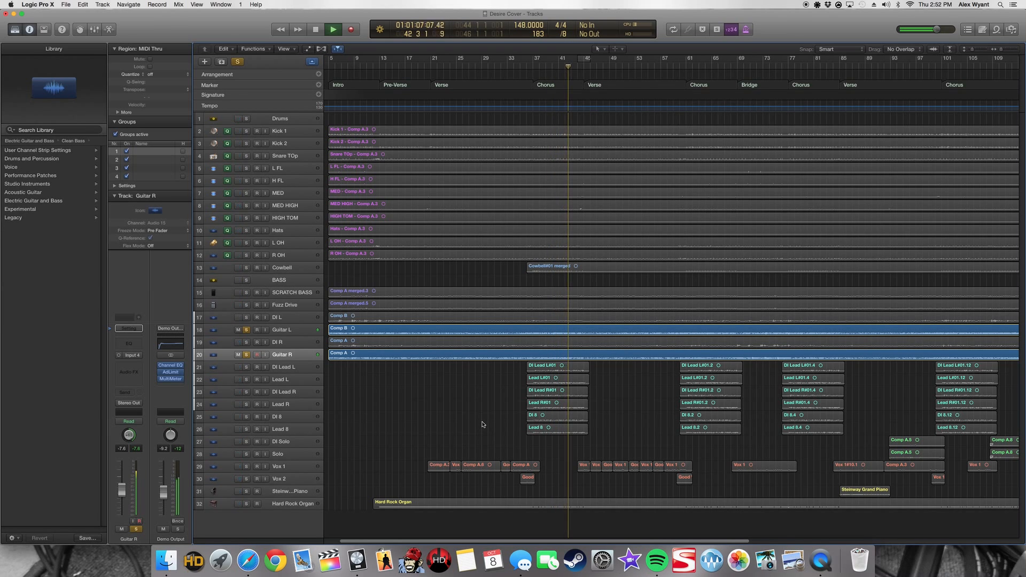
key("space")
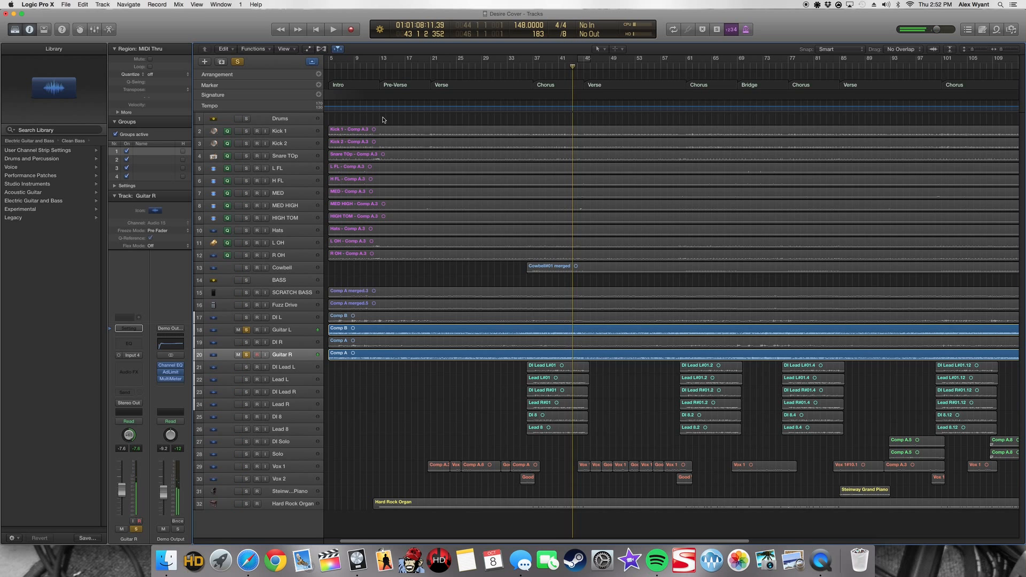
Step: Move the playhead to bar 13 and solo all drum, cowbell and bass tracks along with the two guitars
left_click(379, 64)
left_click_drag(246, 130, 246, 254)
left_click(247, 281)
left_click(246, 293)
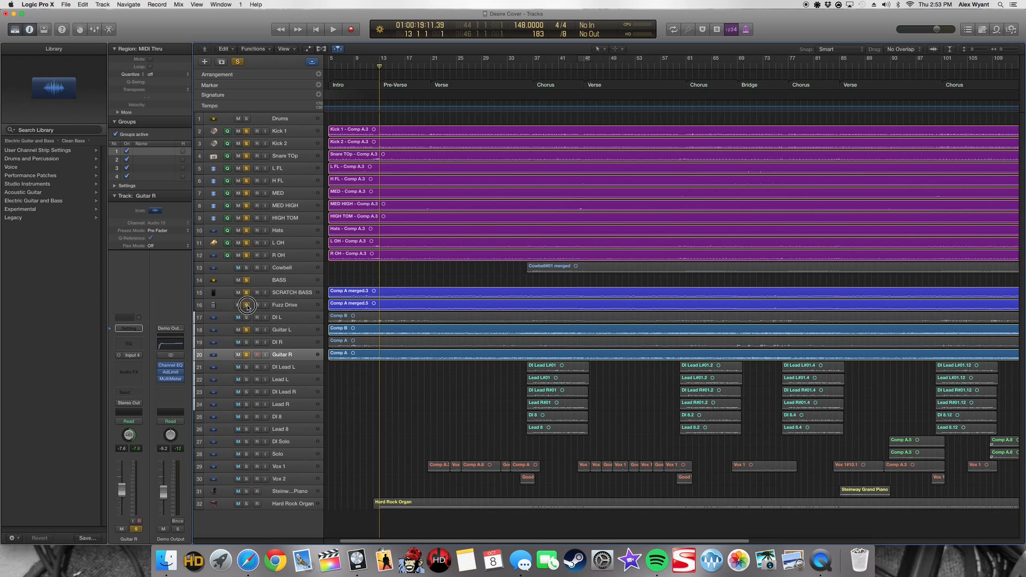
left_click(246, 268)
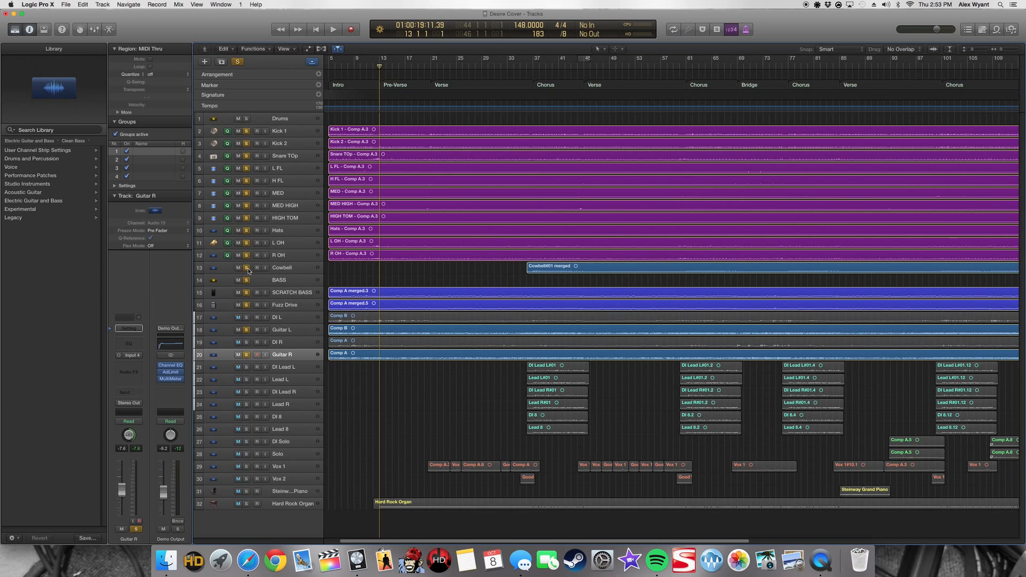
left_click(246, 119)
Step: Play the drums, bass and guitars from the Pre-Verse, stop, and return the playhead to bar 13
key("space")
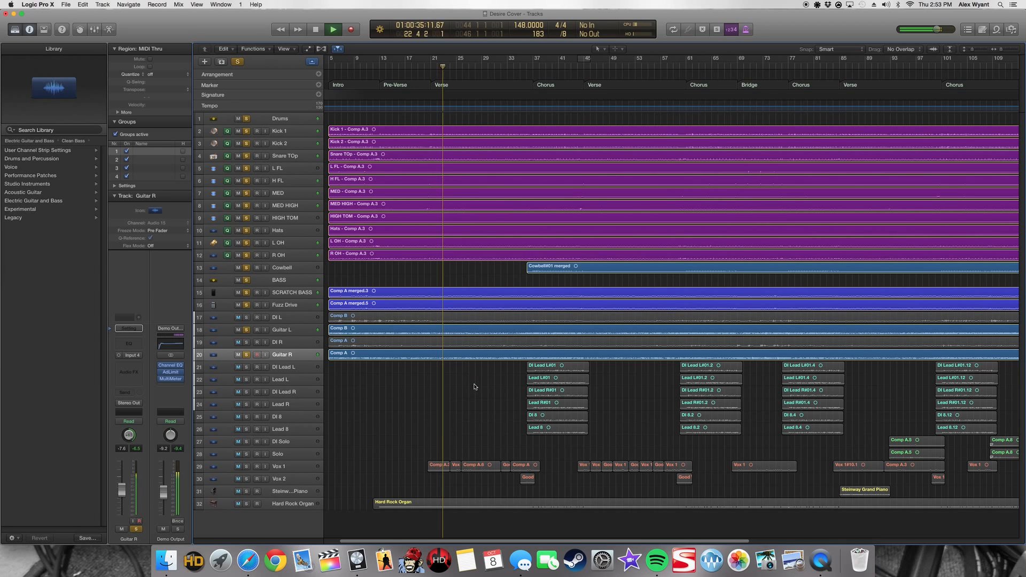
key("space")
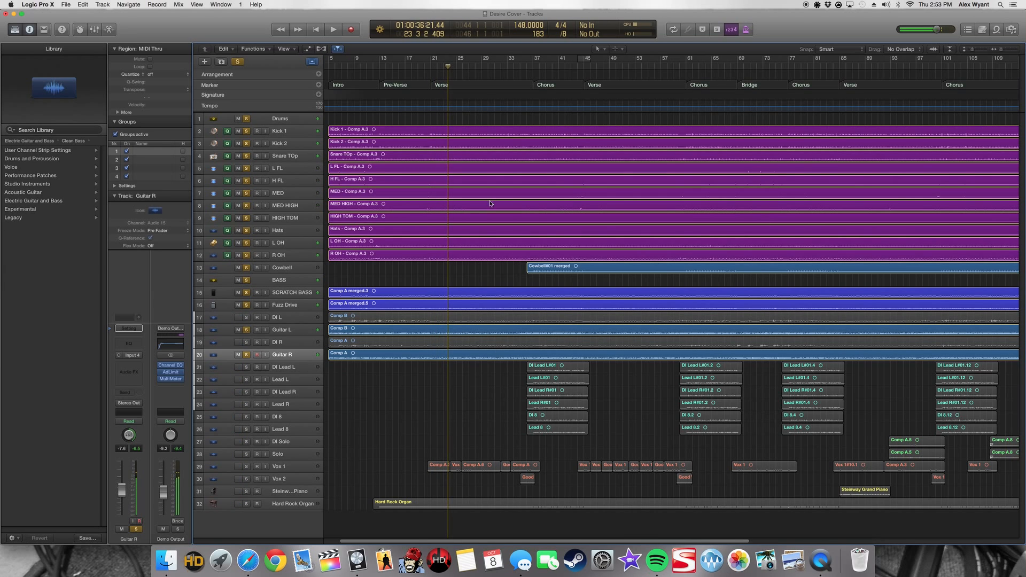
left_click_drag(414, 66, 380, 67)
Step: Compare the DI L and Guitar L waveforms up close around the start of the Pre-Verse, moving the playhead to bar 14
left_click_drag(379, 318, 420, 354)
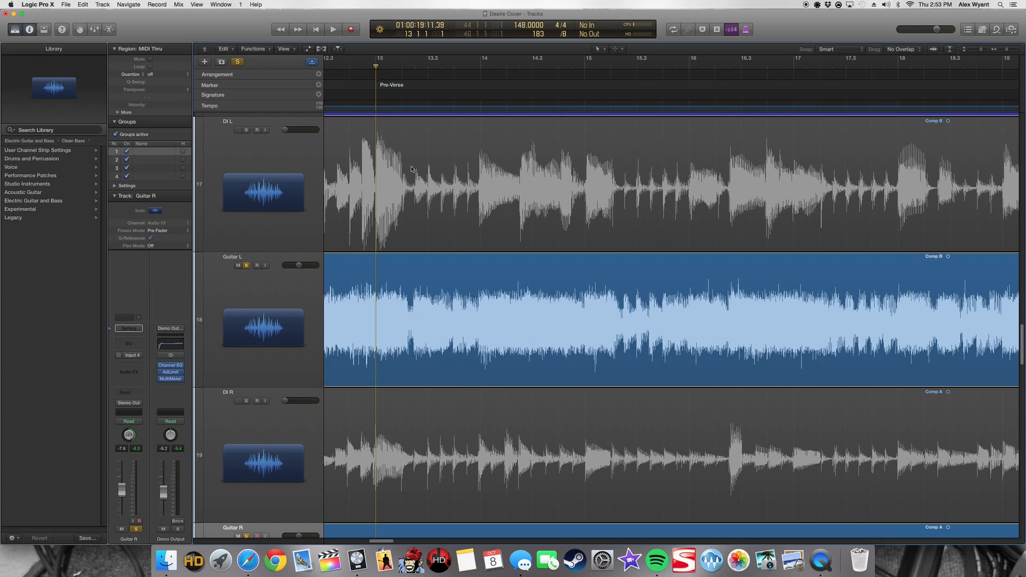
left_click(531, 293, "ctrl+alt")
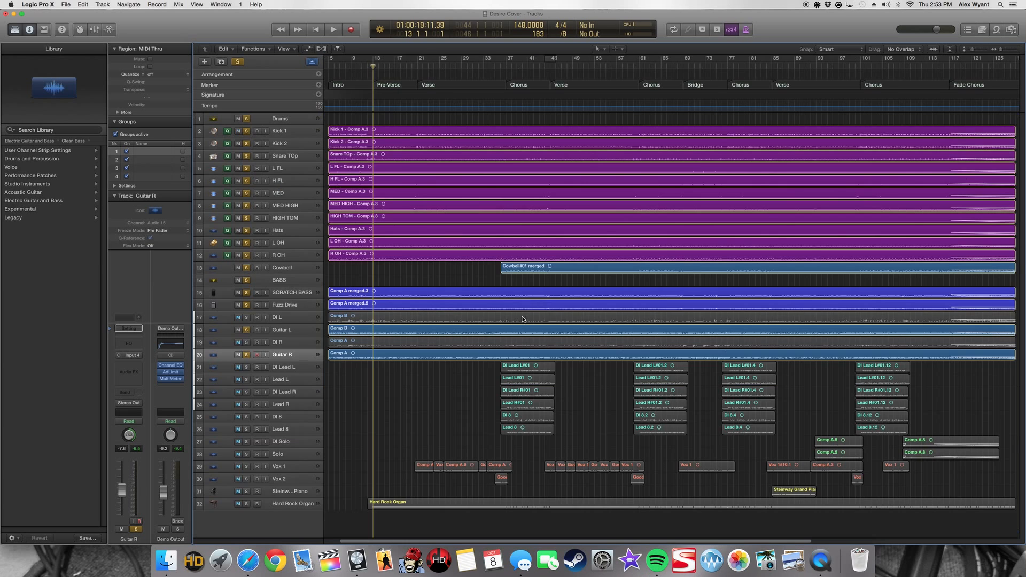
left_click_drag(358, 306, 430, 381)
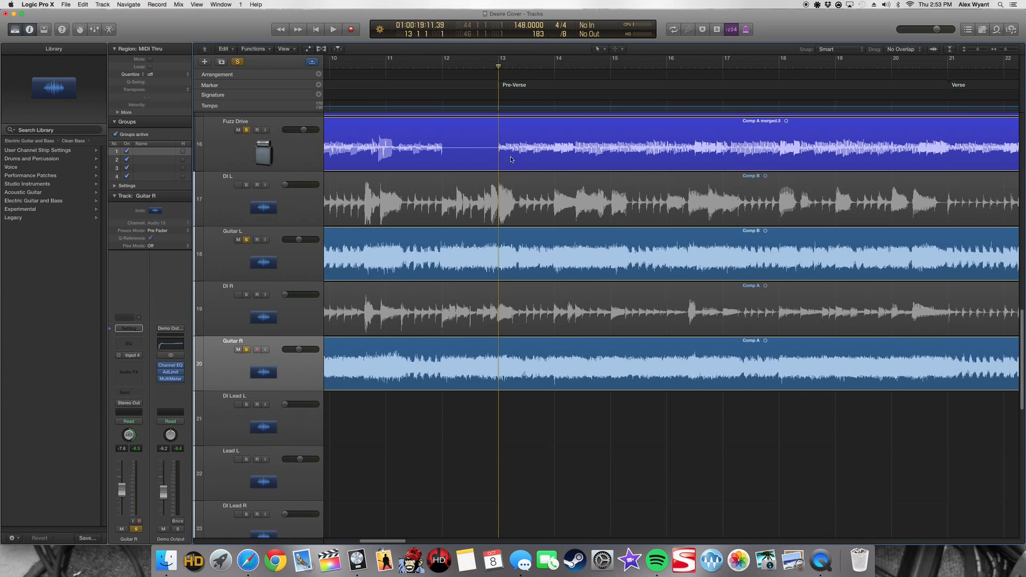
left_click(518, 212)
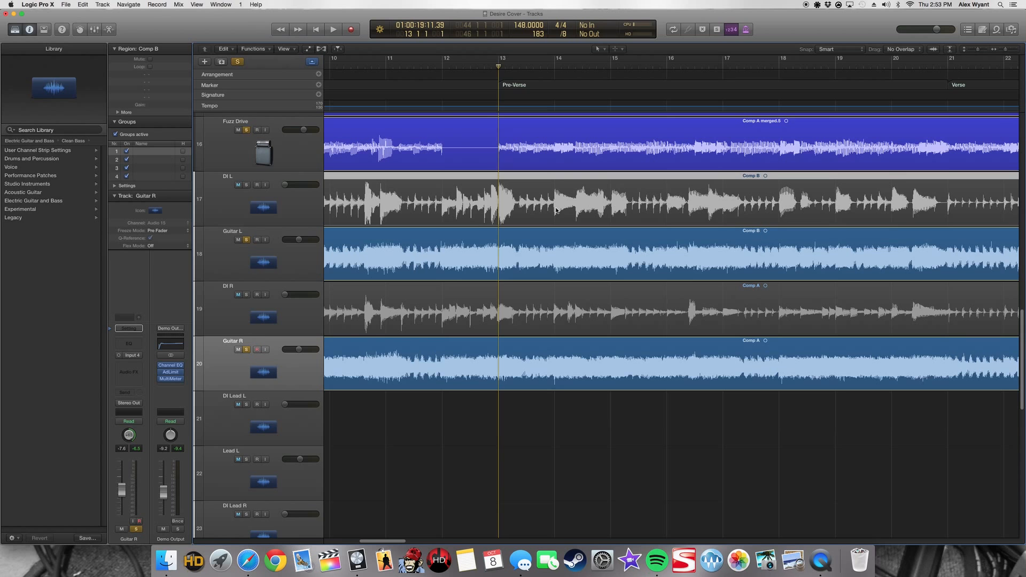
left_click_drag(519, 67, 533, 67)
left_click(543, 237)
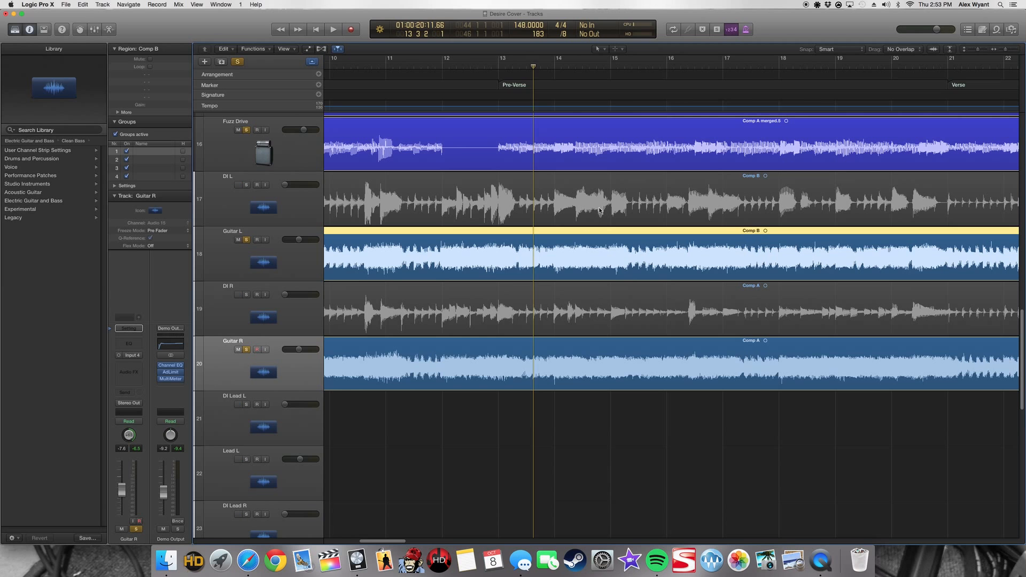
left_click(551, 66)
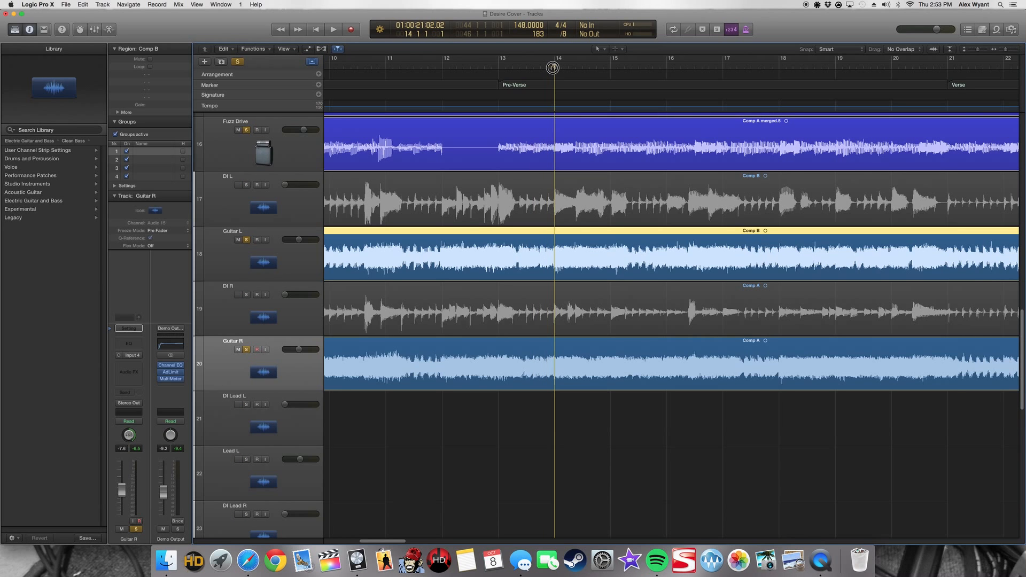
left_click(615, 526)
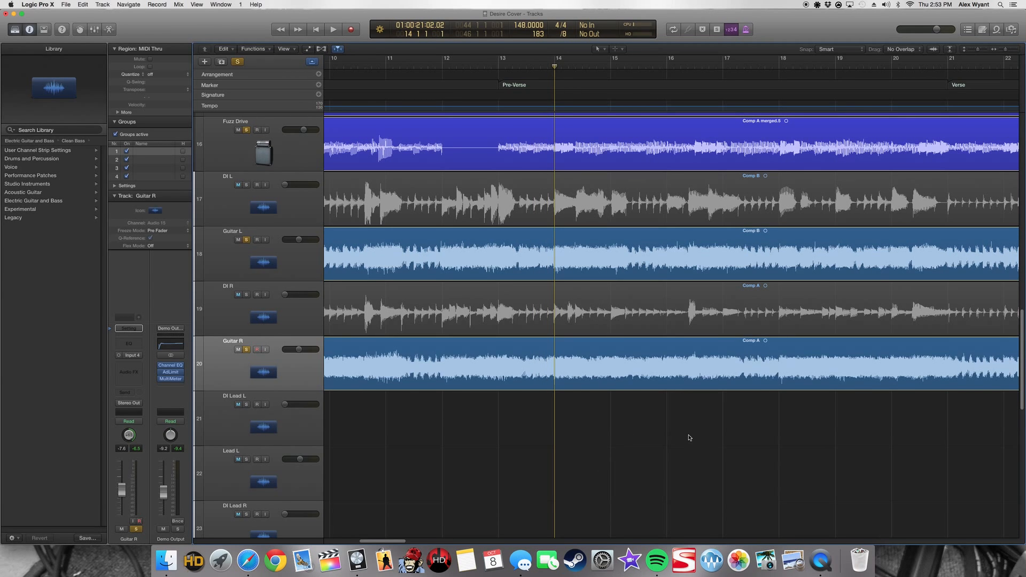
Step: Solo Lead L, Lead R and Lead 8 in addition to the already soloed drums, bass and guitars
key("z")
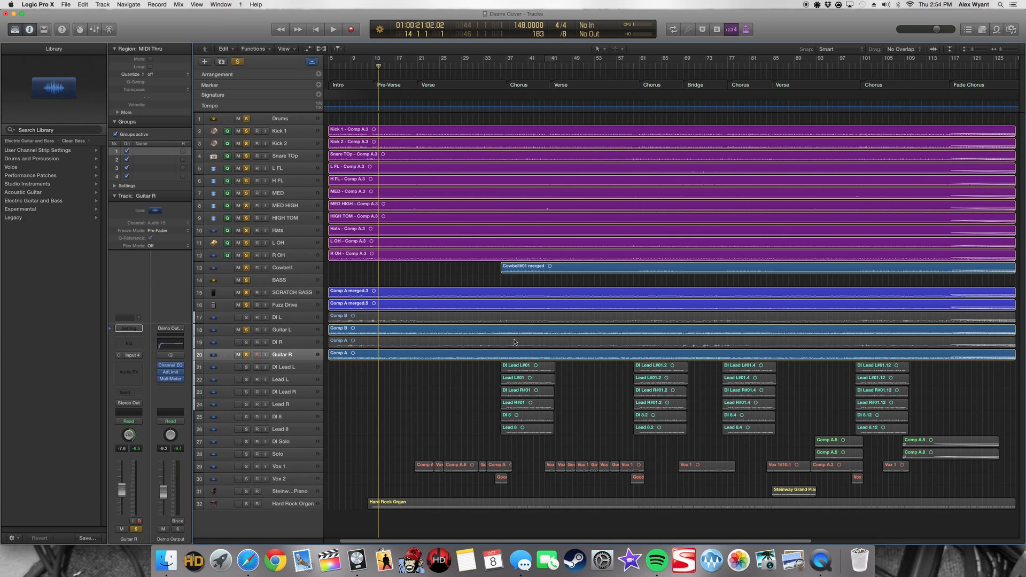
left_click_drag(482, 385, 590, 458)
key("z")
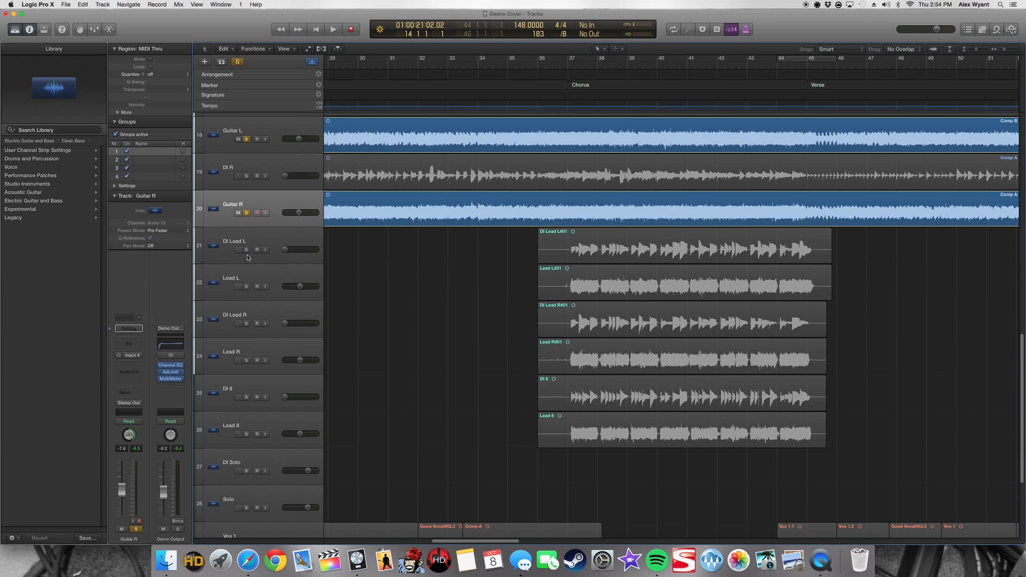
left_click(246, 286)
left_click(246, 360)
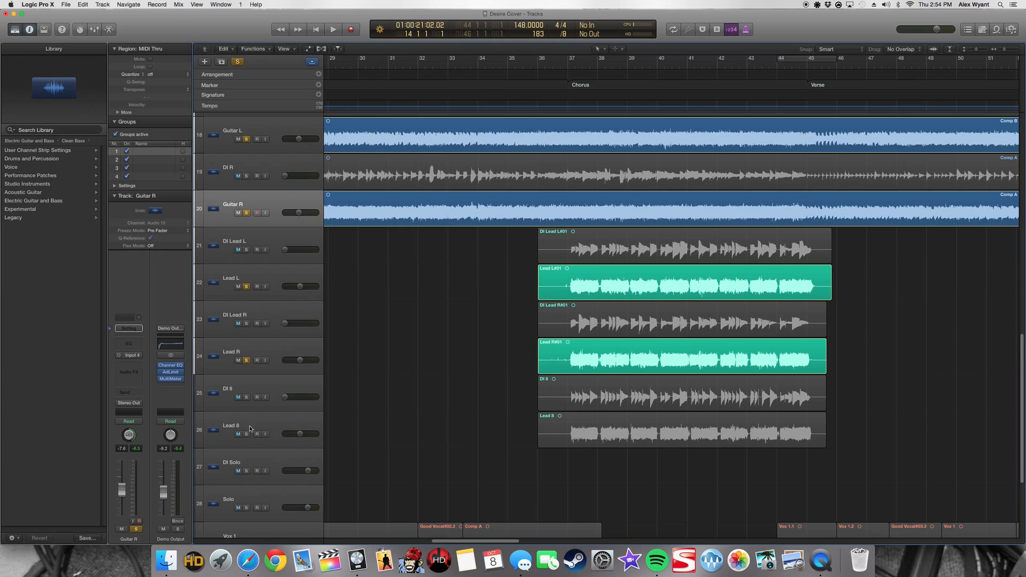
left_click(247, 434)
Step: Examine the Lead 8, Lead R and Lead L regions around the first Chorus, next to their DI tracks and the rhythm guitars
scroll(526, 543, "right", 5)
left_click(516, 280)
left_click(517, 353)
left_click(446, 405)
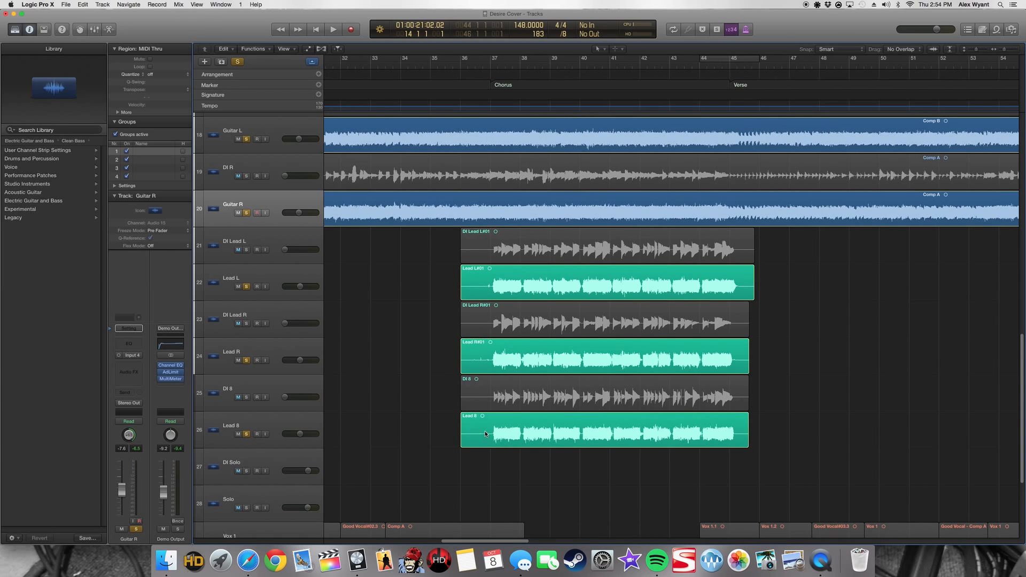
left_click(546, 428)
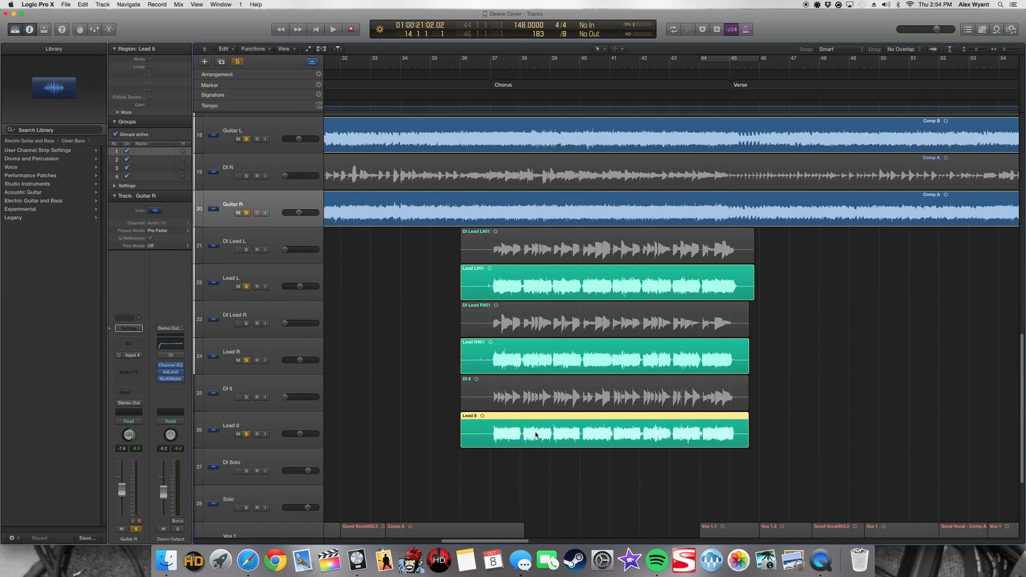
left_click(409, 430)
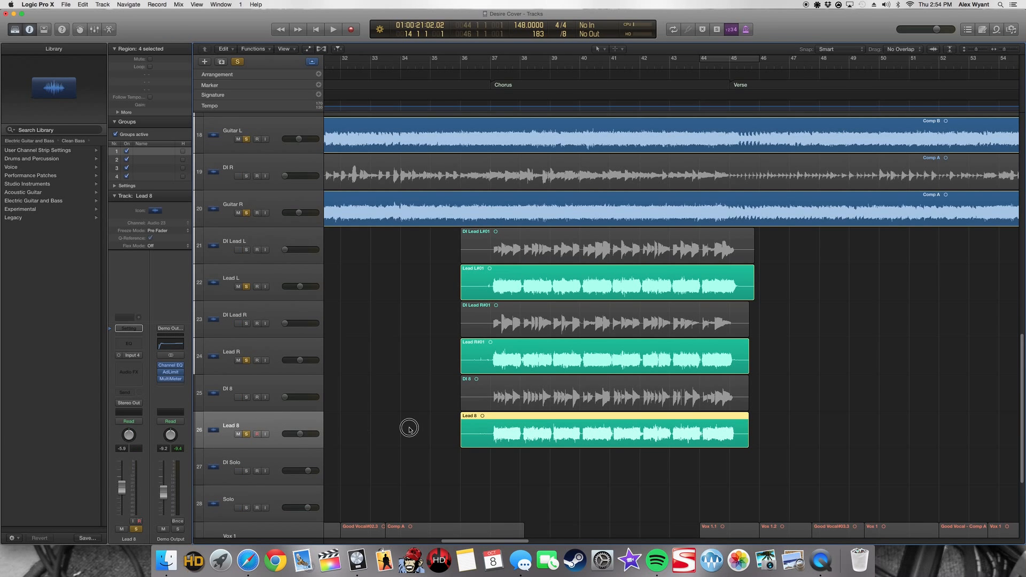
scroll(601, 474, "down", 2)
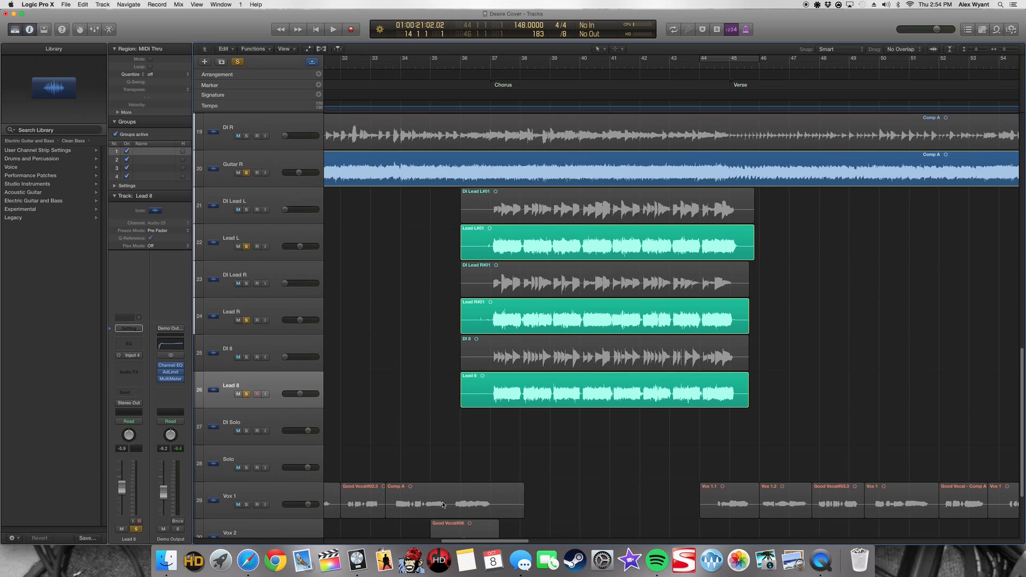
scroll(583, 389, "up", 1)
left_click(554, 335)
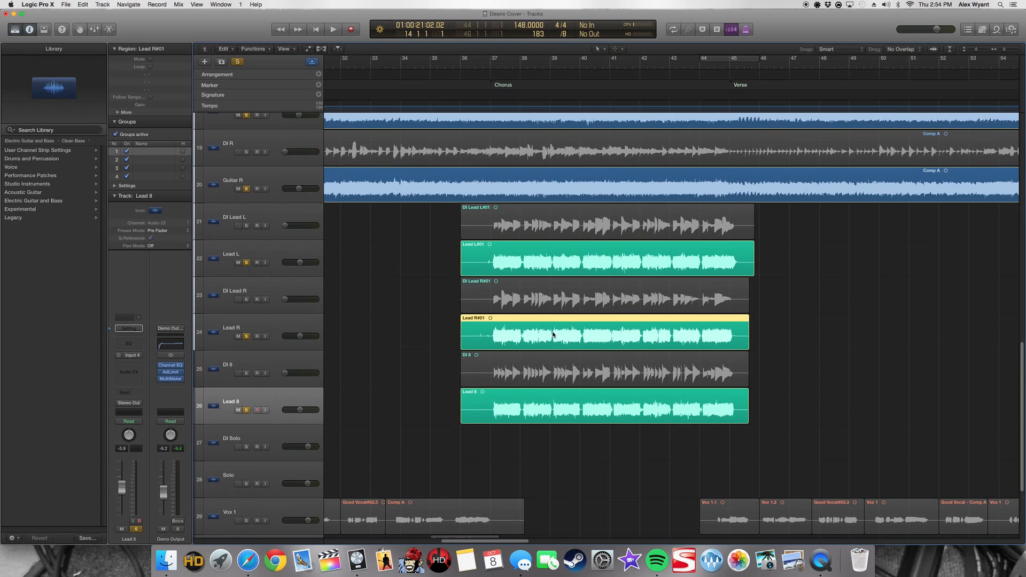
left_click(553, 270)
left_click(417, 276)
scroll(452, 232, "up", 1)
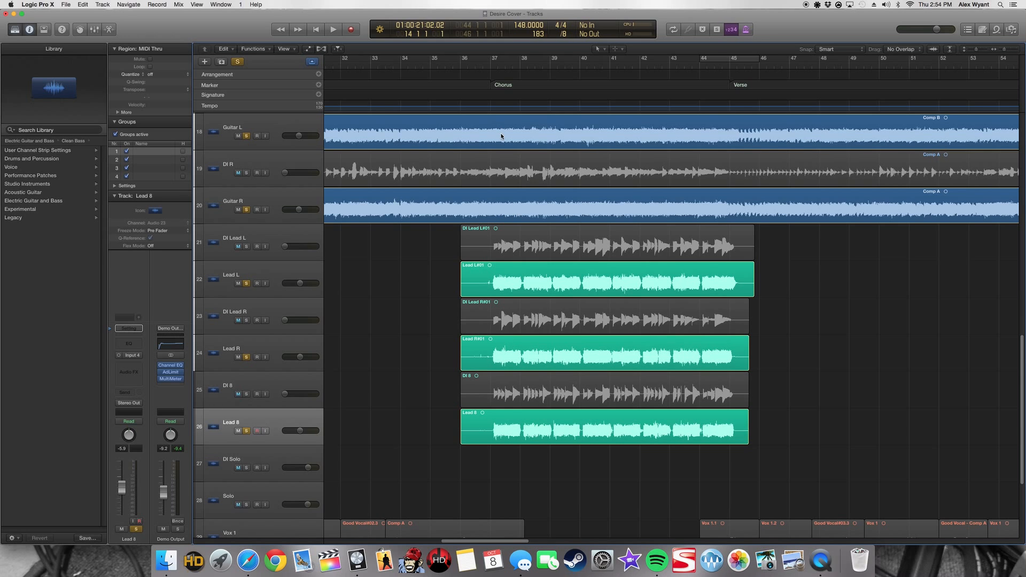
Step: Play the soloed drums, bass, guitars and leads from just before the first Chorus, and stop
left_click(468, 64)
key("space")
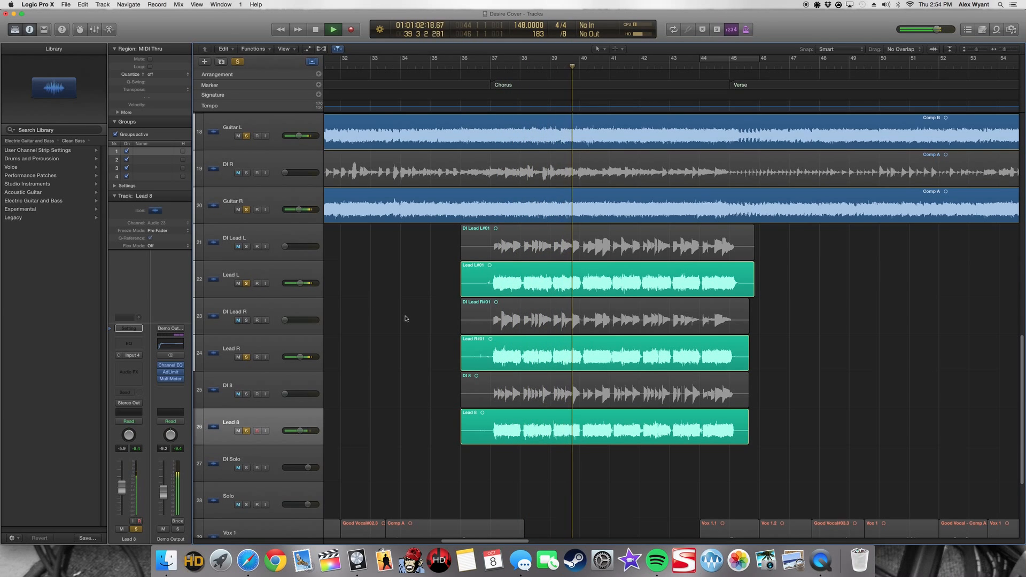
key("space")
Step: Solo only Lead L, Lead R and Lead 8, play them from the start of the first Chorus, and stop
left_click(246, 284, "alt")
left_click(247, 284, "alt")
left_click(246, 357)
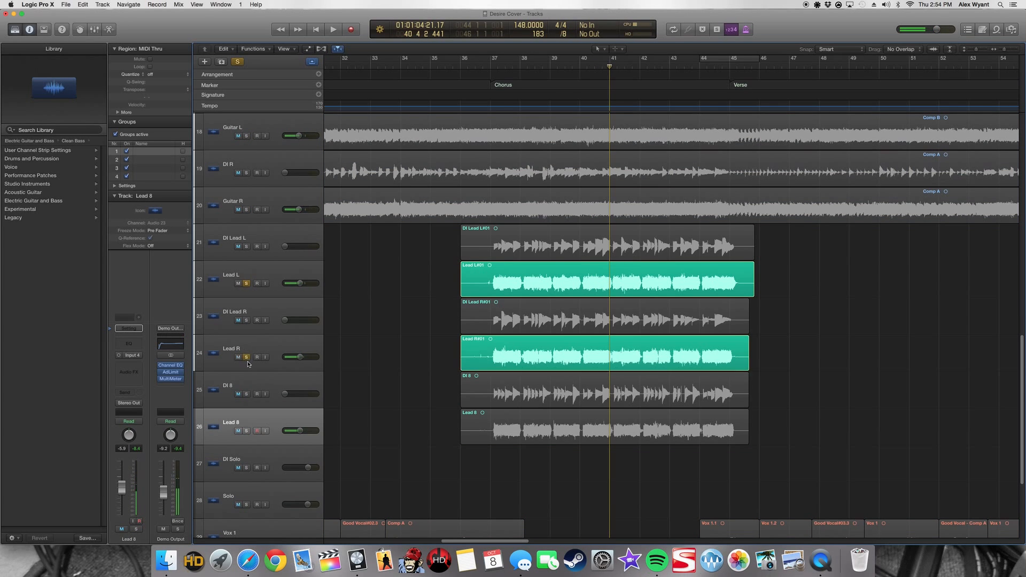
left_click(246, 431)
left_click(491, 64)
key("space")
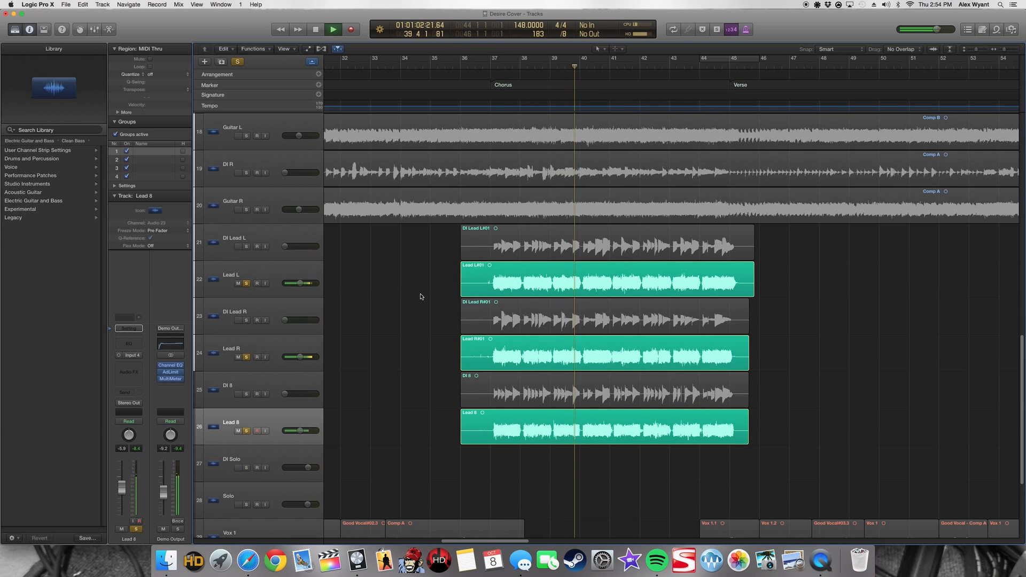
left_click(419, 293)
key("space")
Step: Turn off solo on the Lead 8, Lead R and Lead L tracks
left_click(251, 291)
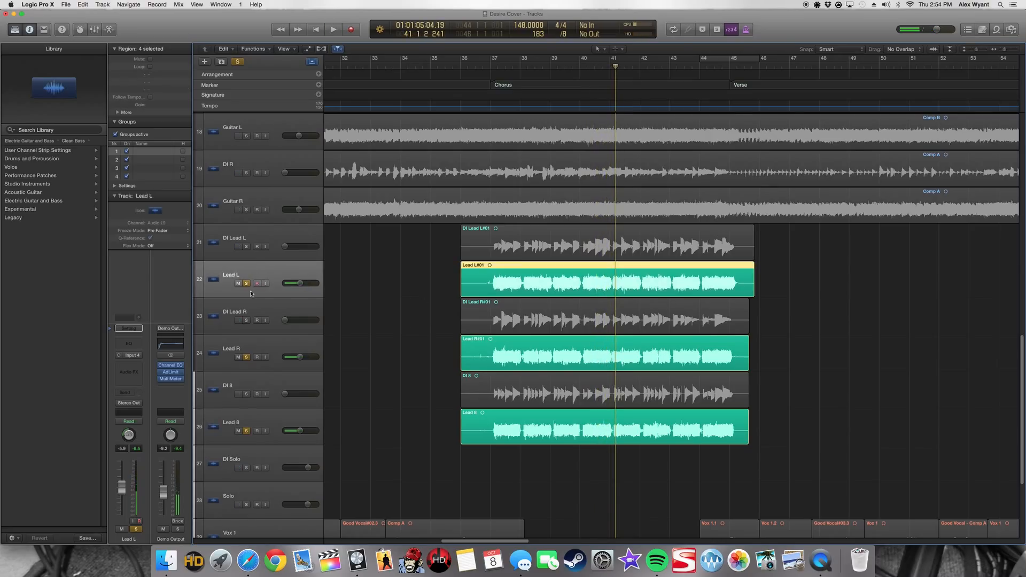
left_click(257, 348)
left_click(272, 418)
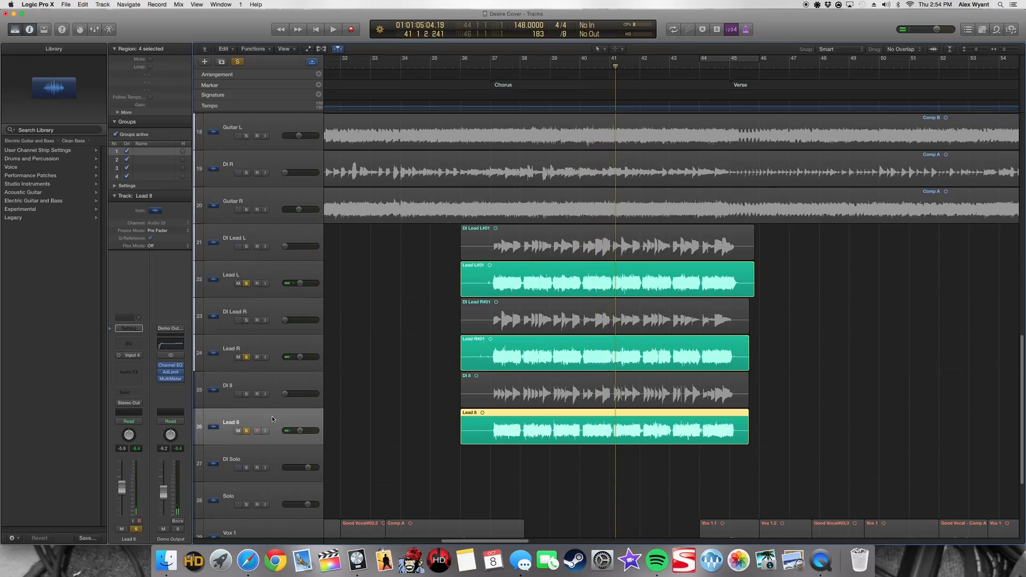
left_click(248, 431)
left_click(247, 357)
left_click(247, 284)
left_click(422, 322)
Step: Move the playhead to bar 12, where the Hard Rock Organ region begins
scroll(450, 284, "up", 2)
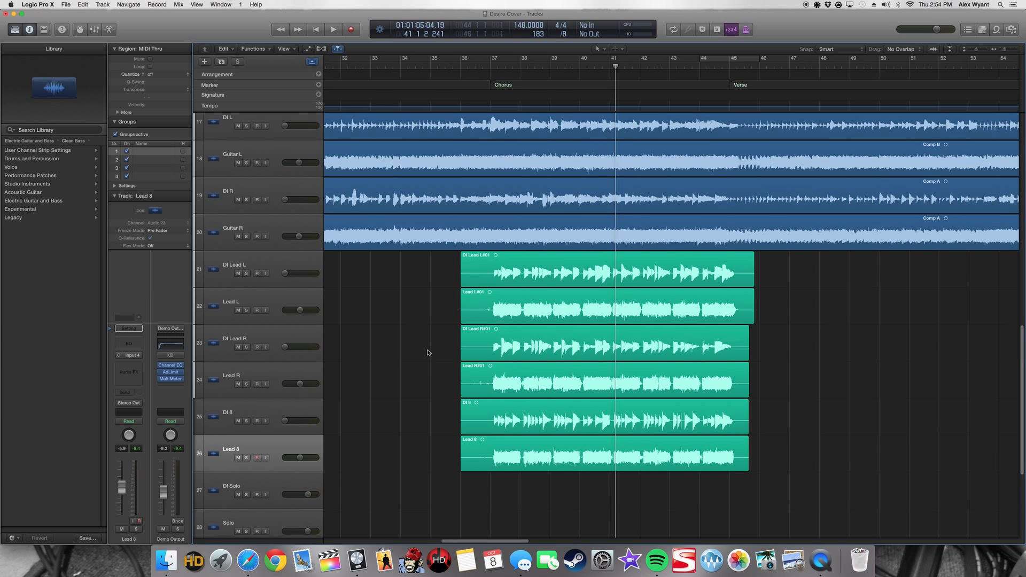
scroll(412, 354, "down", 4)
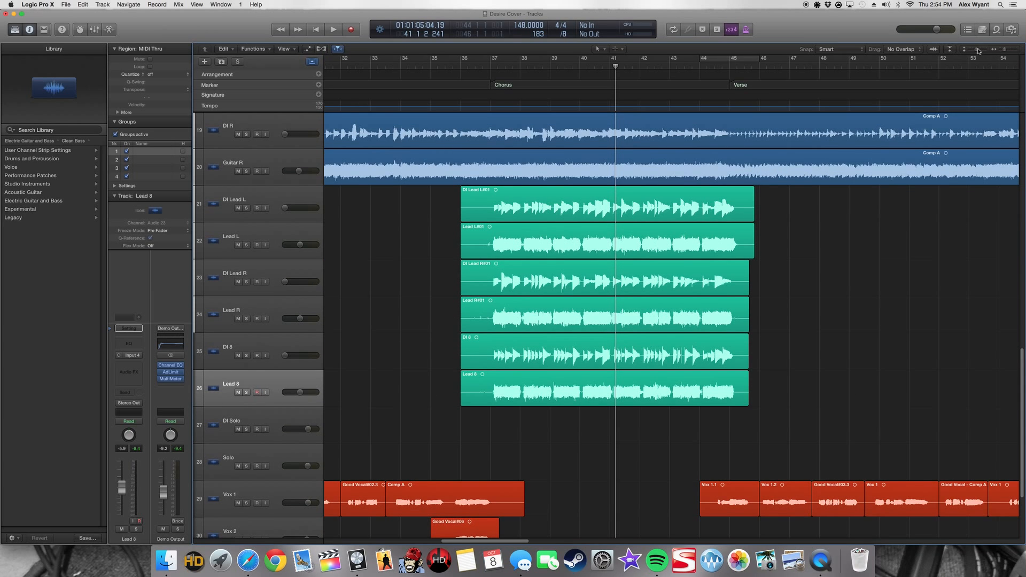
left_click(978, 50)
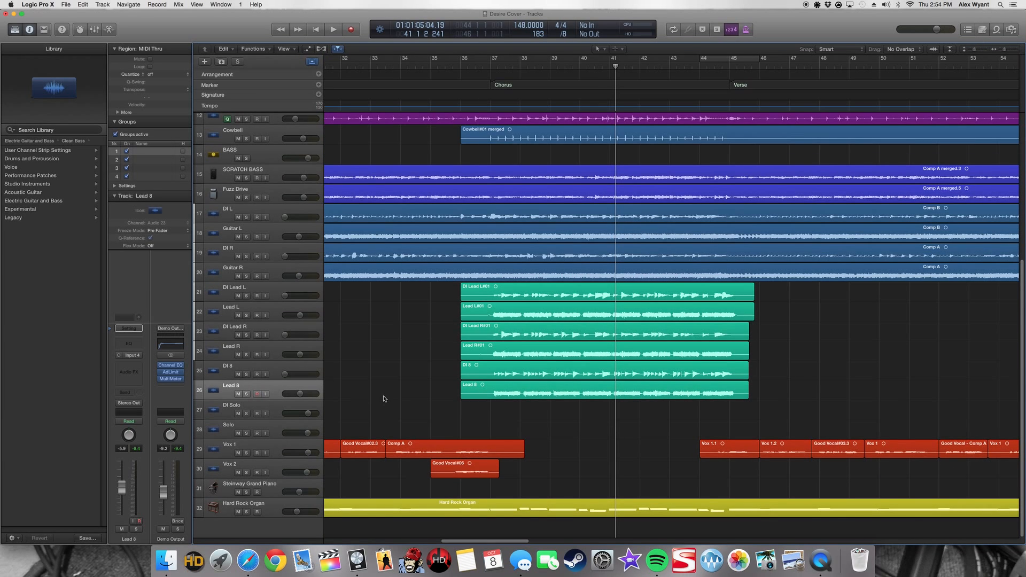
scroll(383, 399, "up", 1)
key("z")
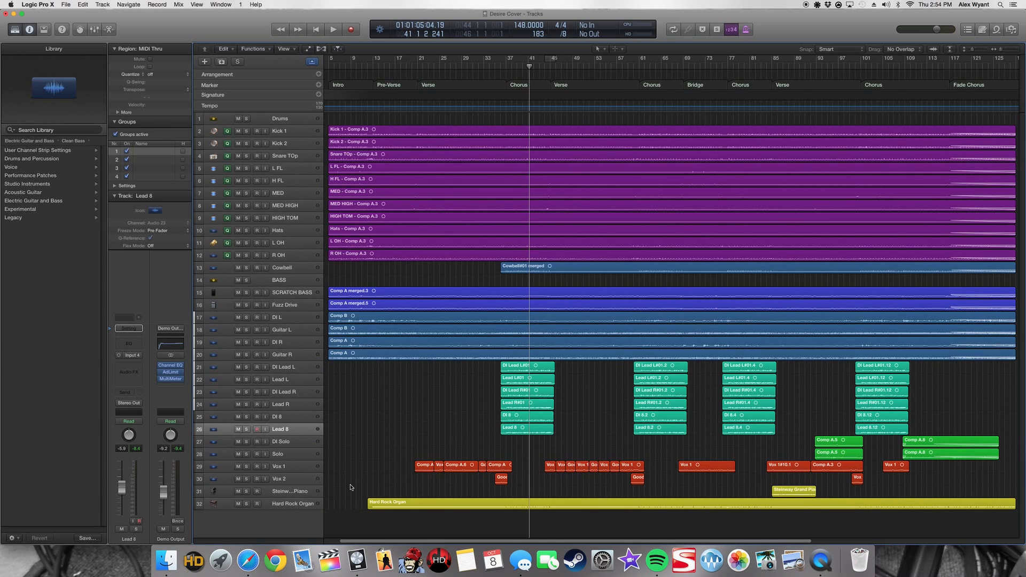
left_click_drag(384, 59, 367, 61)
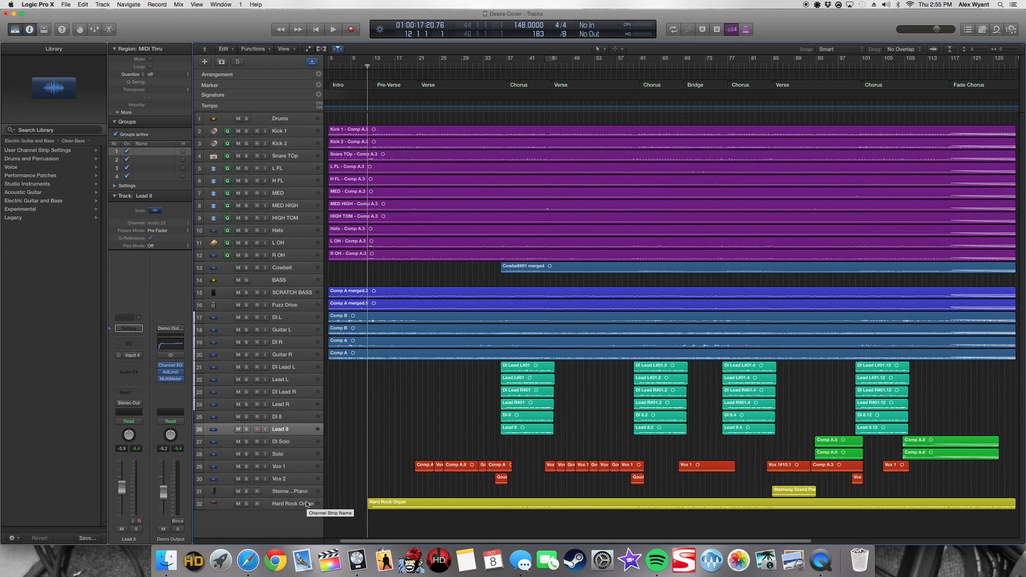
left_click(375, 505)
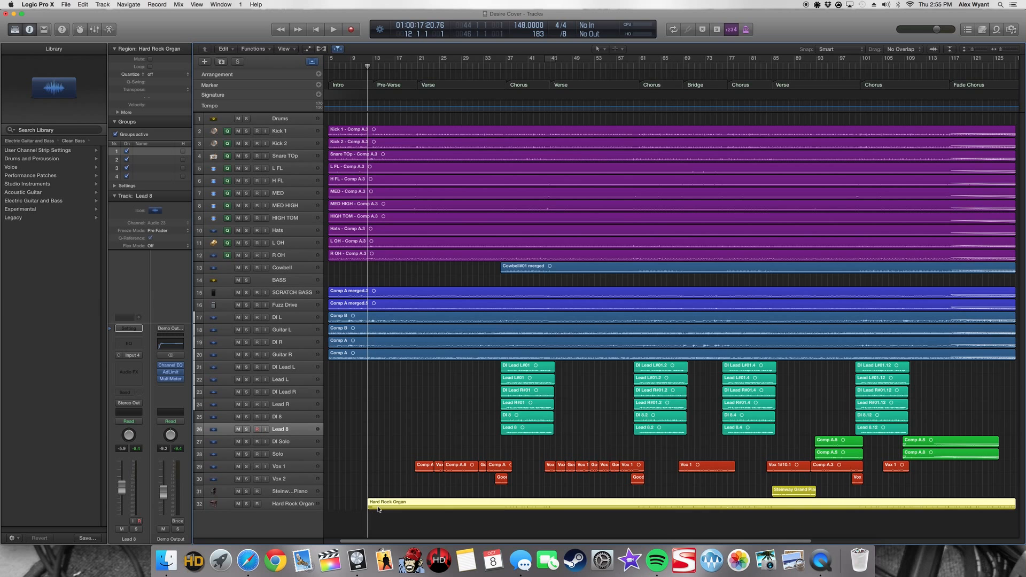
left_click(370, 468)
Step: Solo the Hard Rock Organ track, play it from bar 12, select the track during playback, and stop
left_click(246, 504)
key("space")
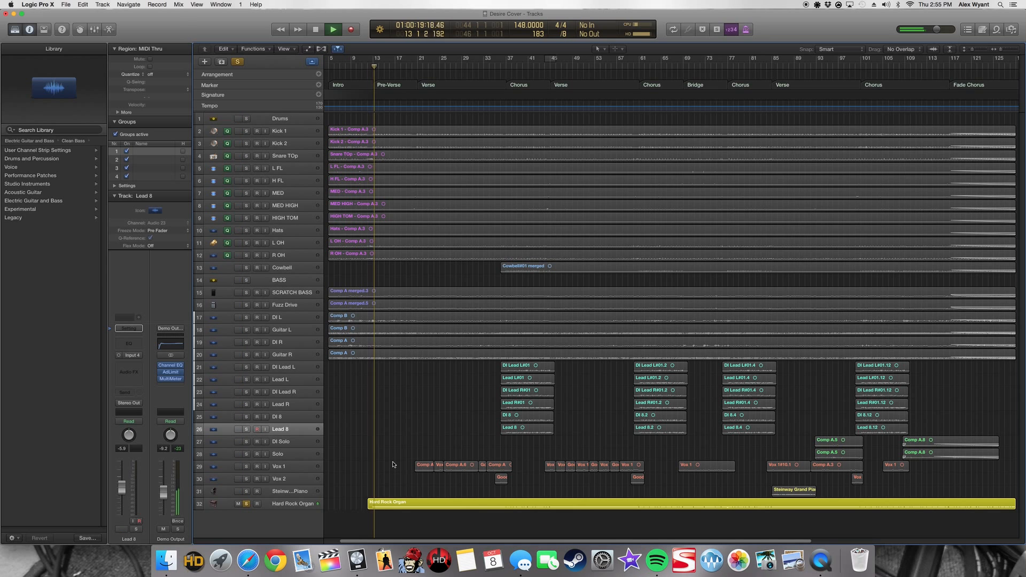
left_click(301, 505)
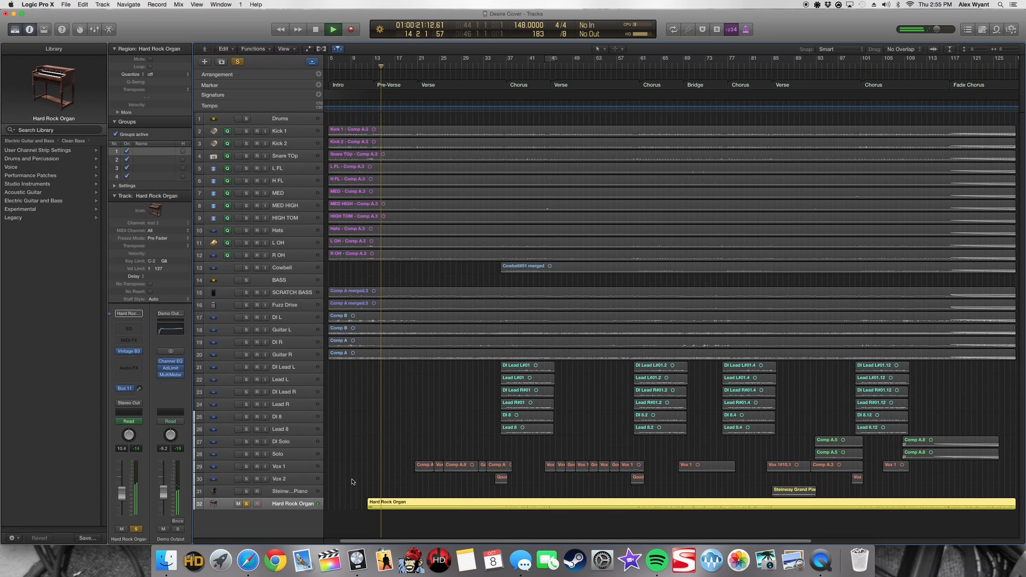
left_click(392, 461)
key("space")
Step: Turn off the Hard Rock Organ solo and mute Vox 2 and Vox 1
left_click(246, 504)
left_click(238, 479)
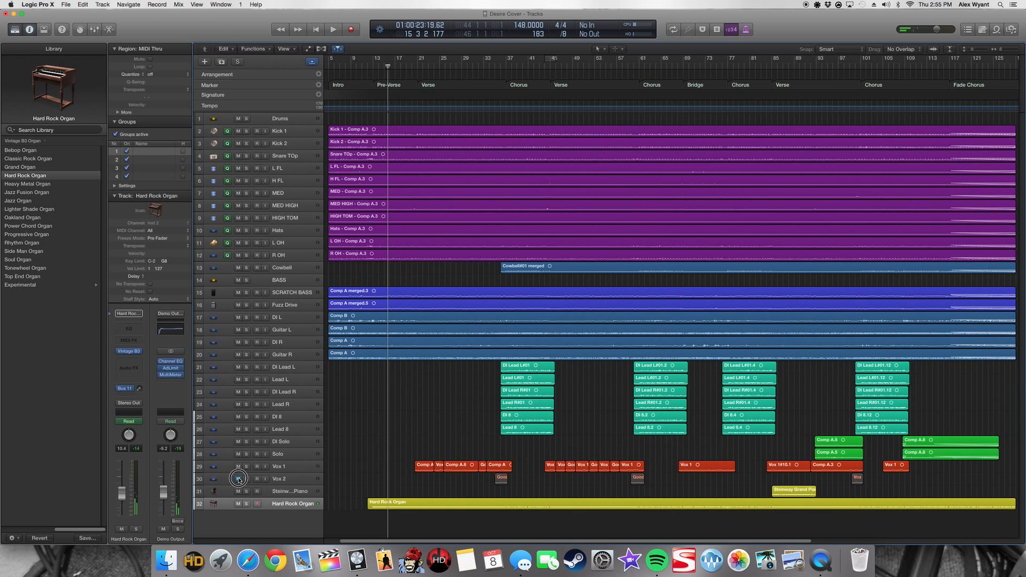
left_click(238, 466)
Step: Play the full mix without vocals from around the start of the Pre-Verse, and stop
left_click(386, 67)
left_click_drag(386, 67, 369, 67)
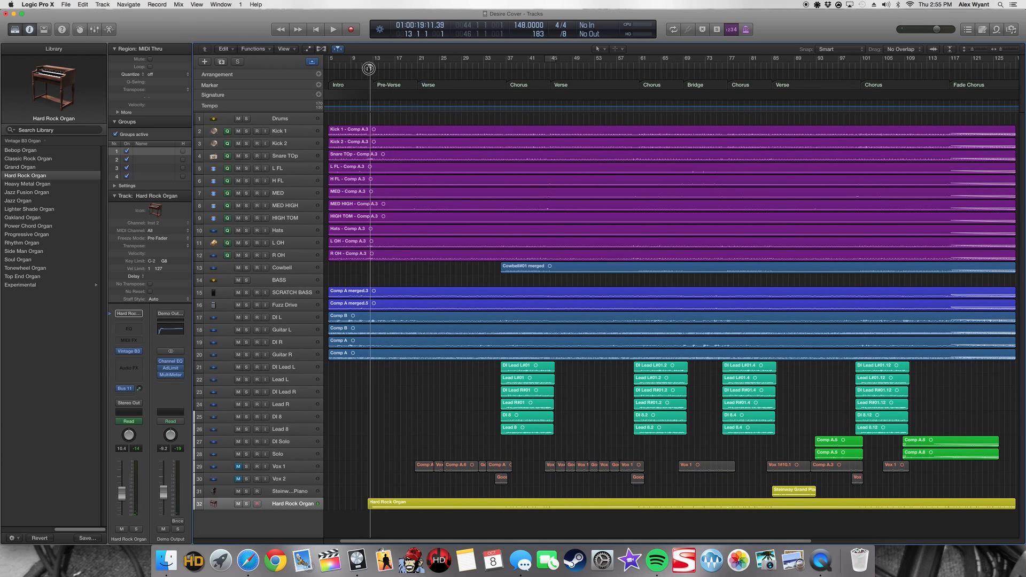
key("space")
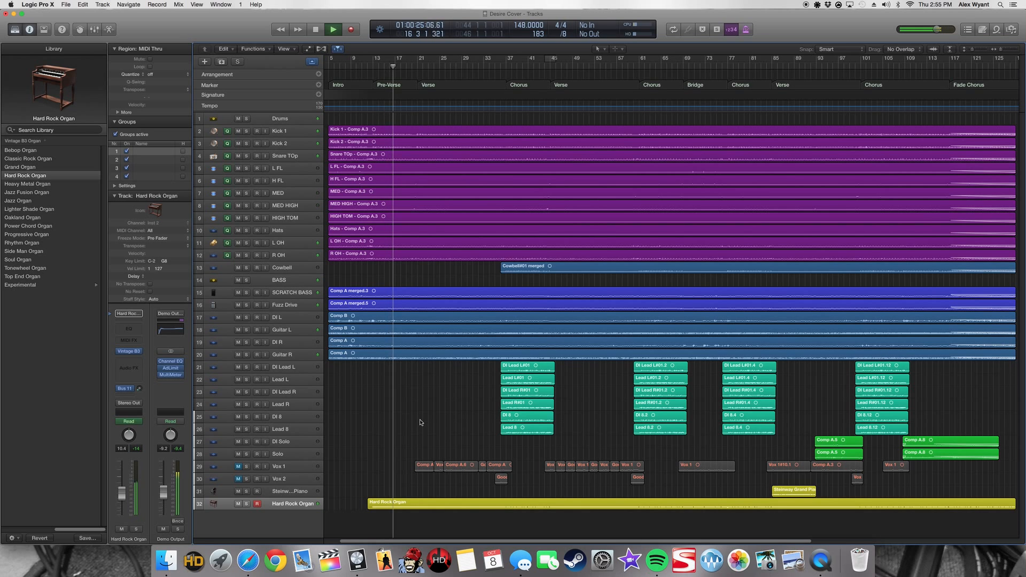
key("space")
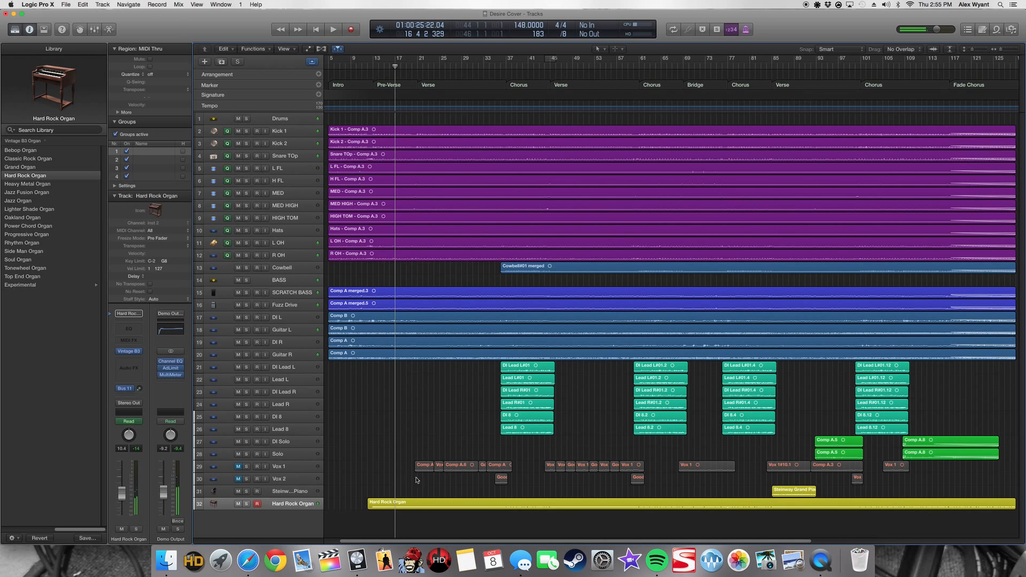
Step: Play the mix from bar 20, solo and unsolo the Hard Rock Organ during playback to compare, and stop
left_click(413, 66)
left_click(444, 419)
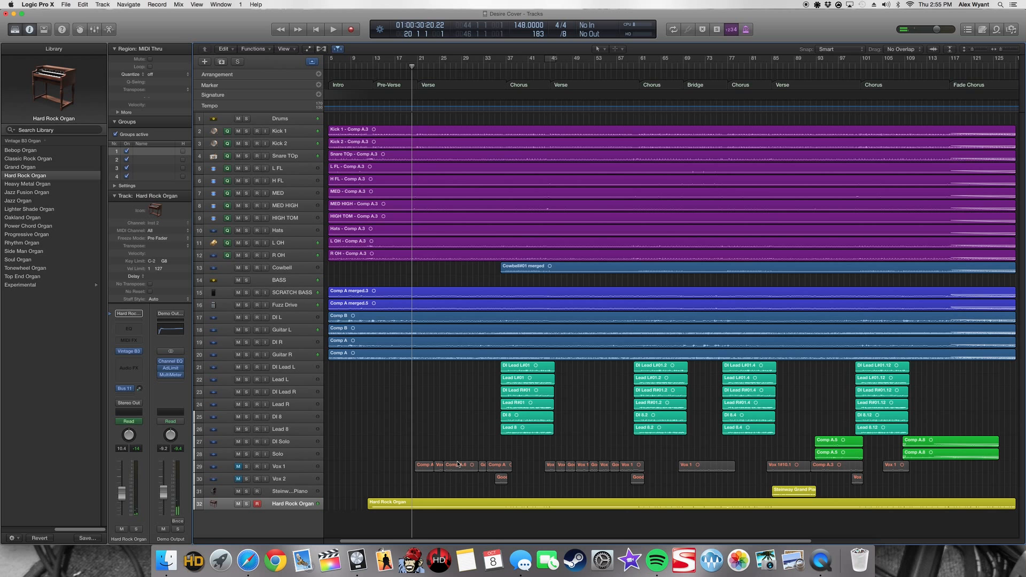
key("space")
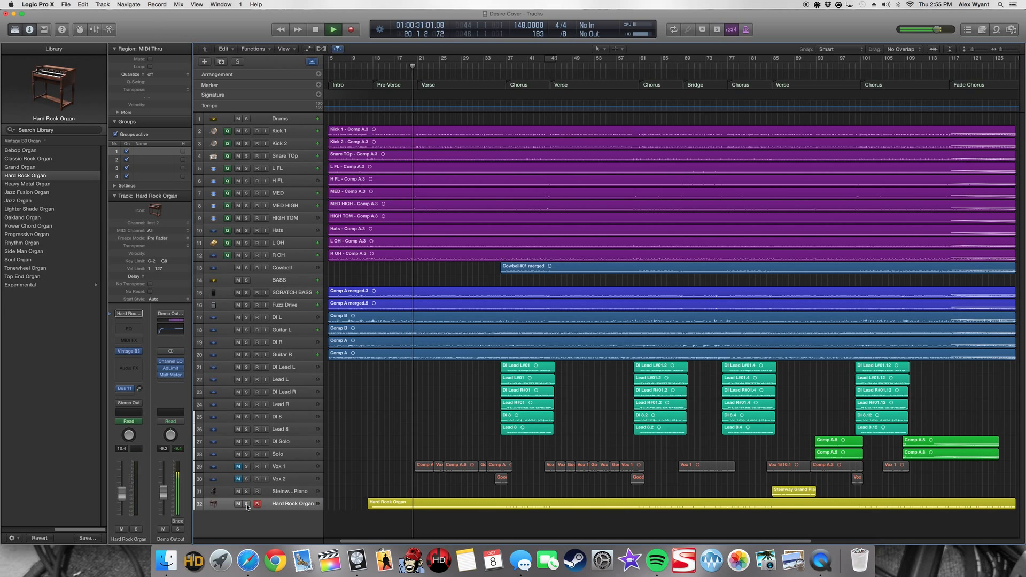
left_click(246, 504)
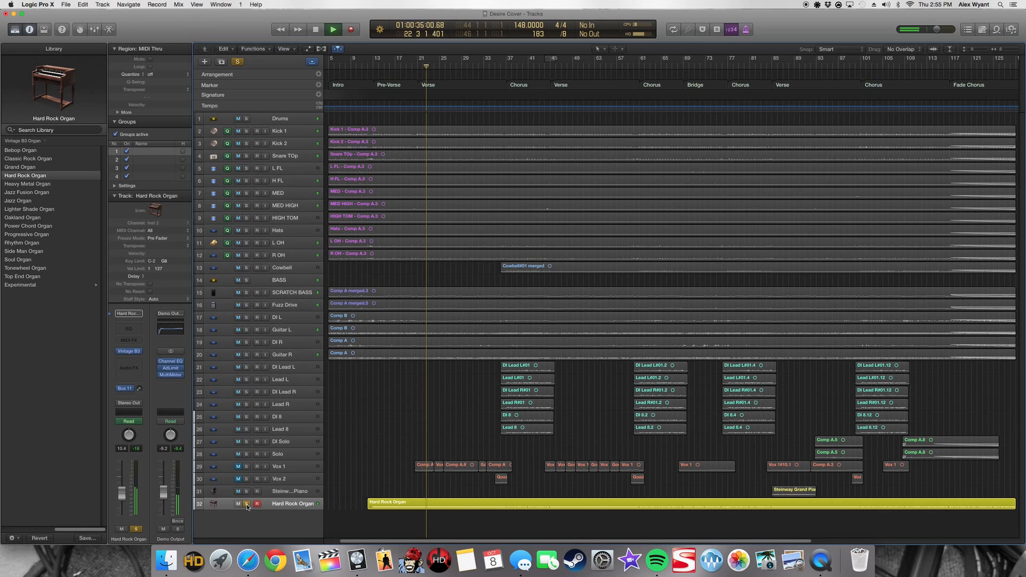
left_click(246, 504)
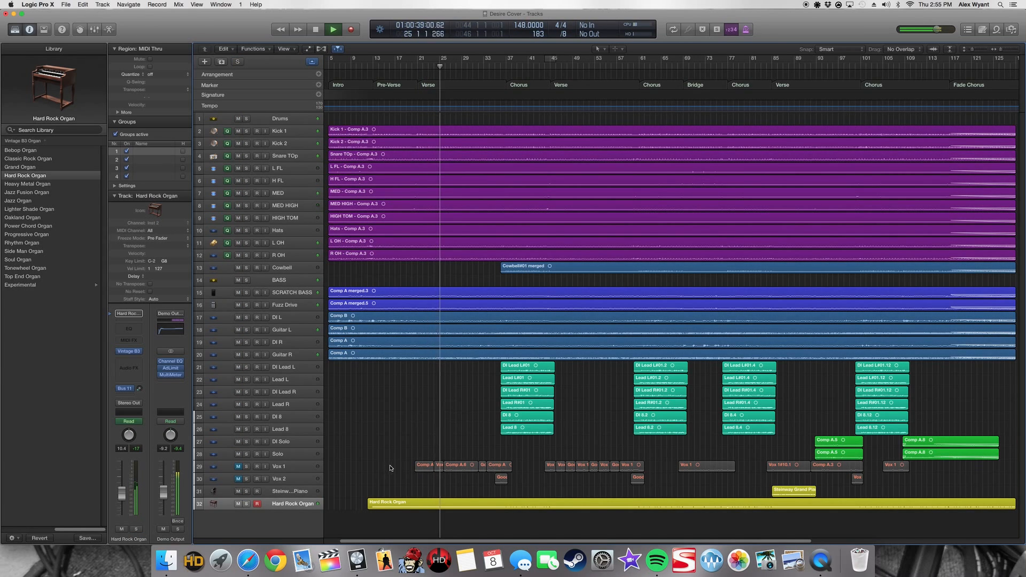
key("space")
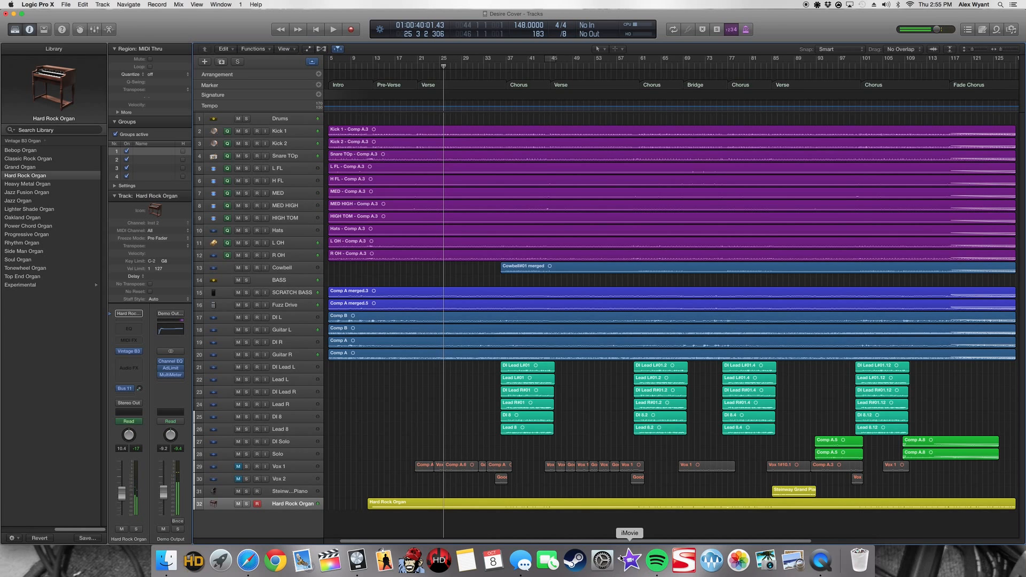
Step: Play the mix from bar 84 to hear the Steinway Grand Piano part in the Verse, and stop
left_click_drag(622, 540, 697, 535)
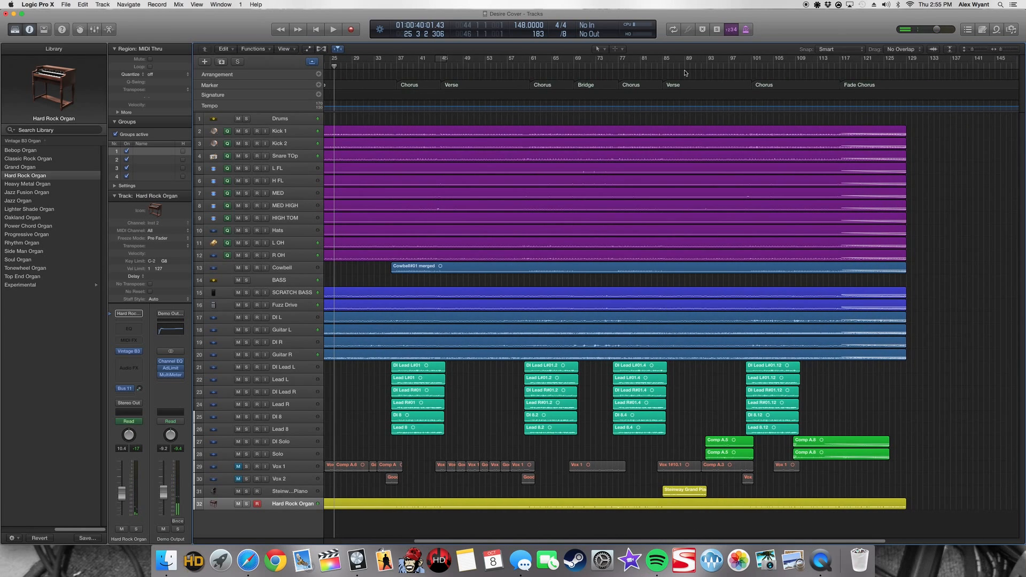
left_click(657, 63)
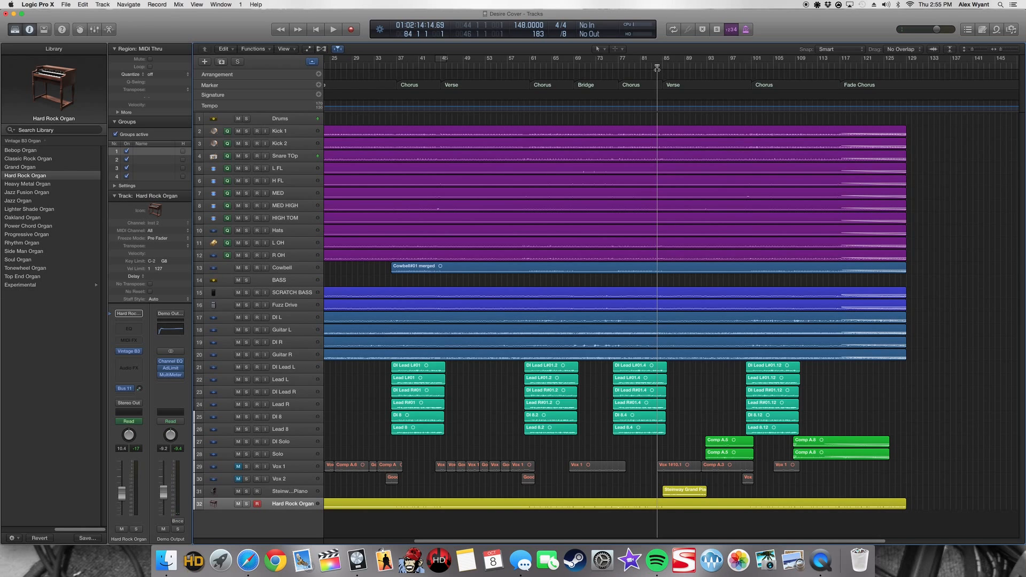
left_click(678, 491)
left_click(682, 478)
key("space")
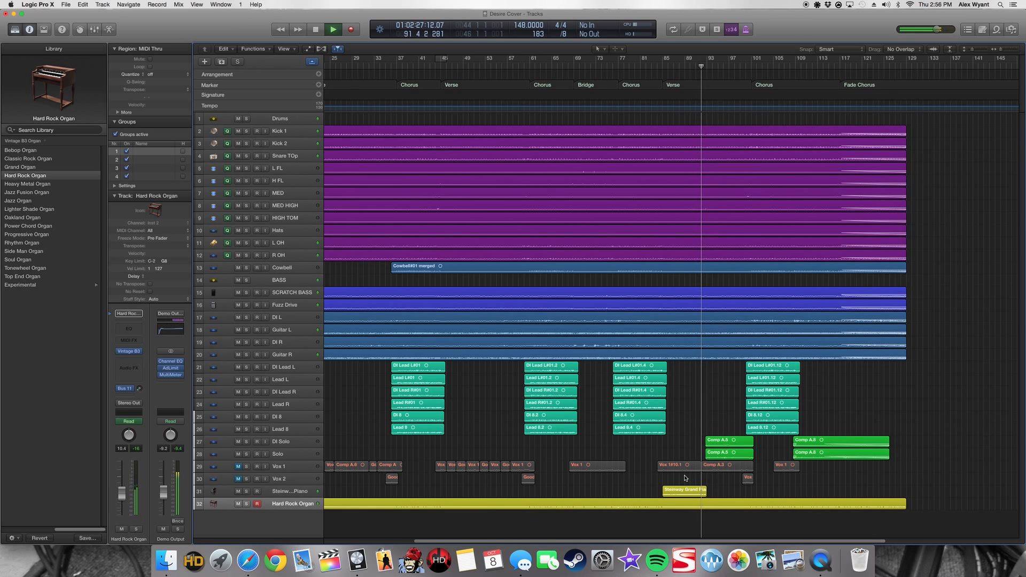
key("space")
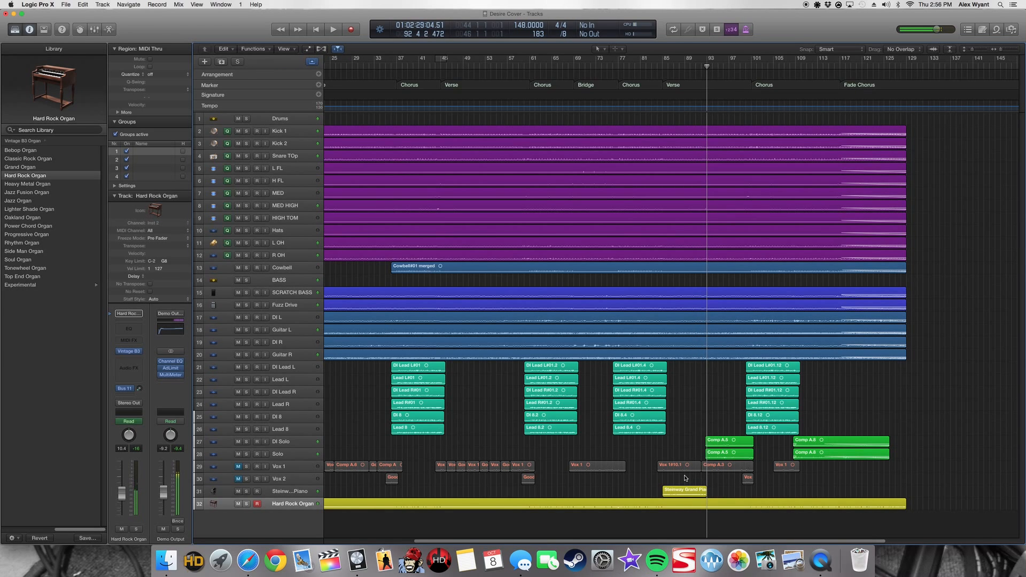
Step: Play the Solo guitar track on its own from bar 93, stop, unsolo it and return the playhead to bar 93
scroll(501, 543, "right", 5)
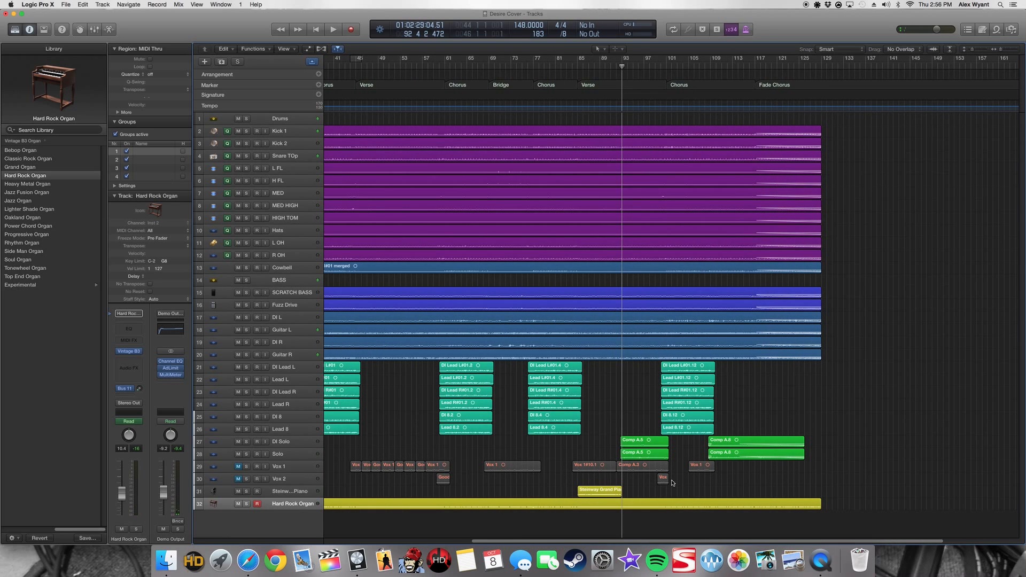
left_click(246, 454)
key("space")
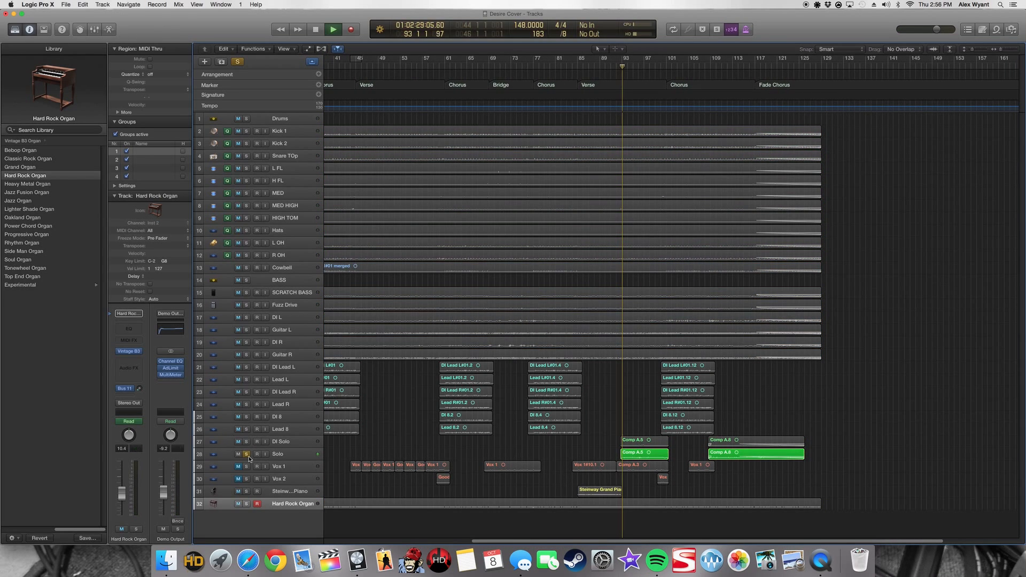
left_click(278, 454)
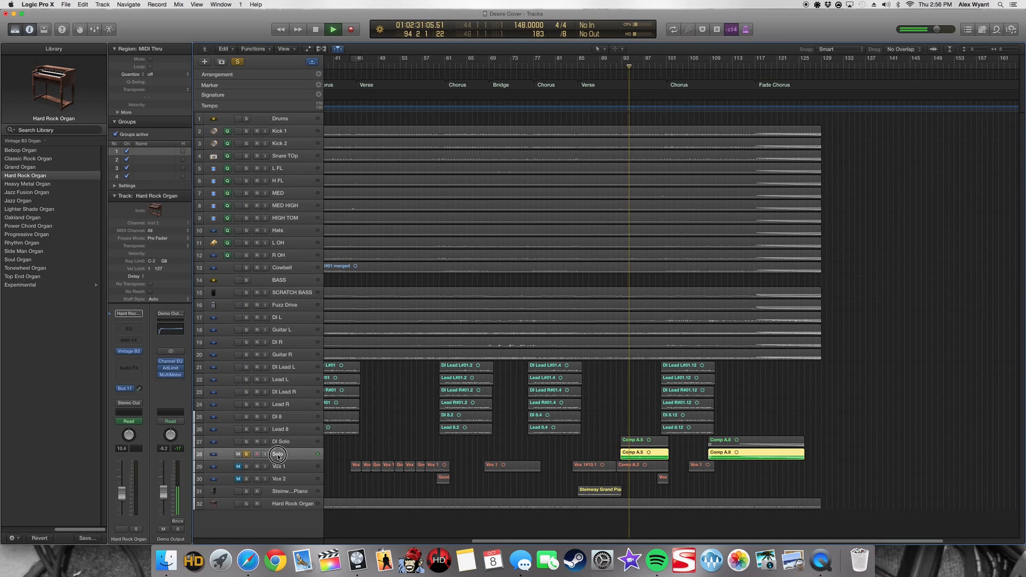
key("space")
left_click(247, 454)
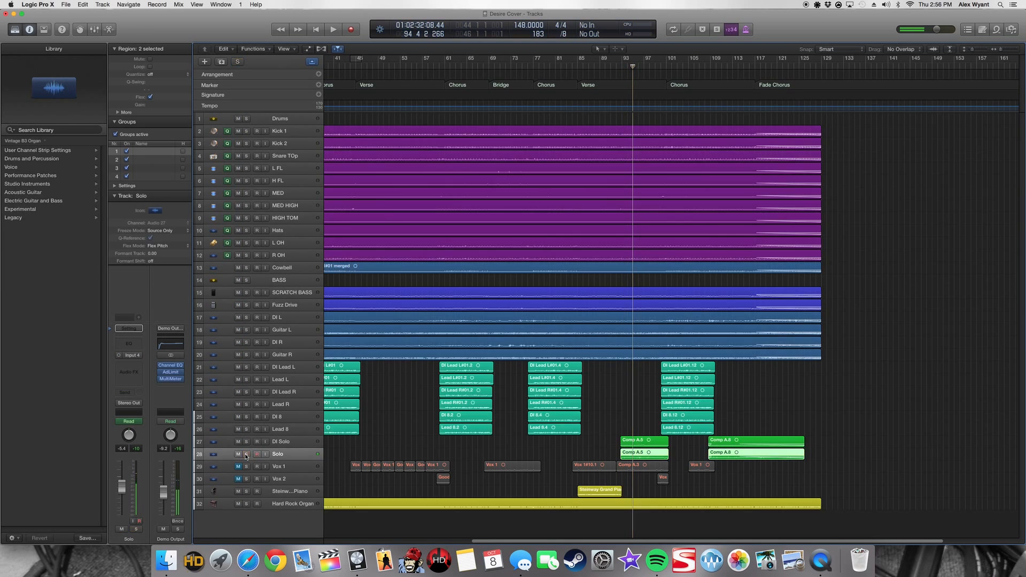
left_click(602, 437)
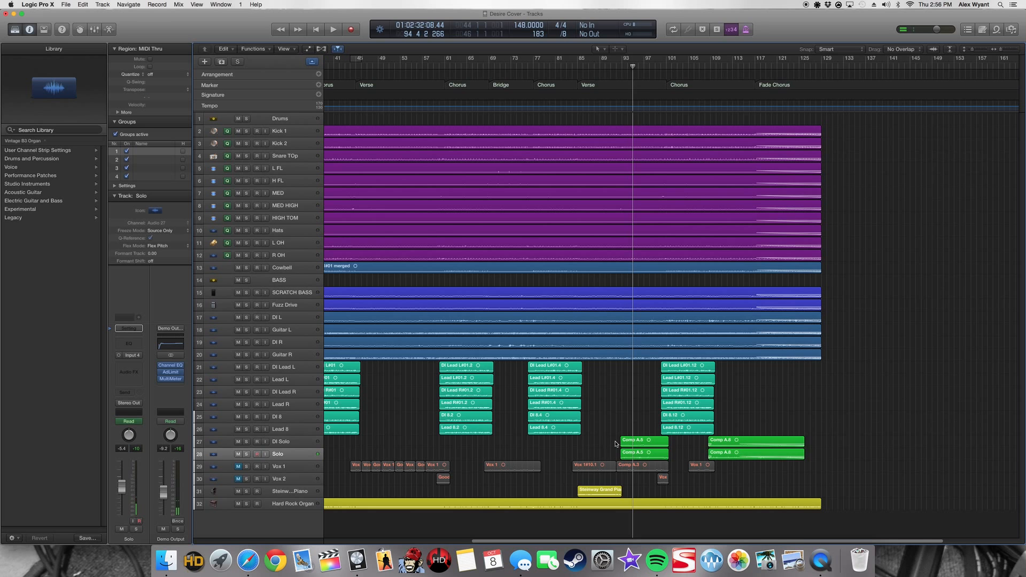
left_click(624, 66)
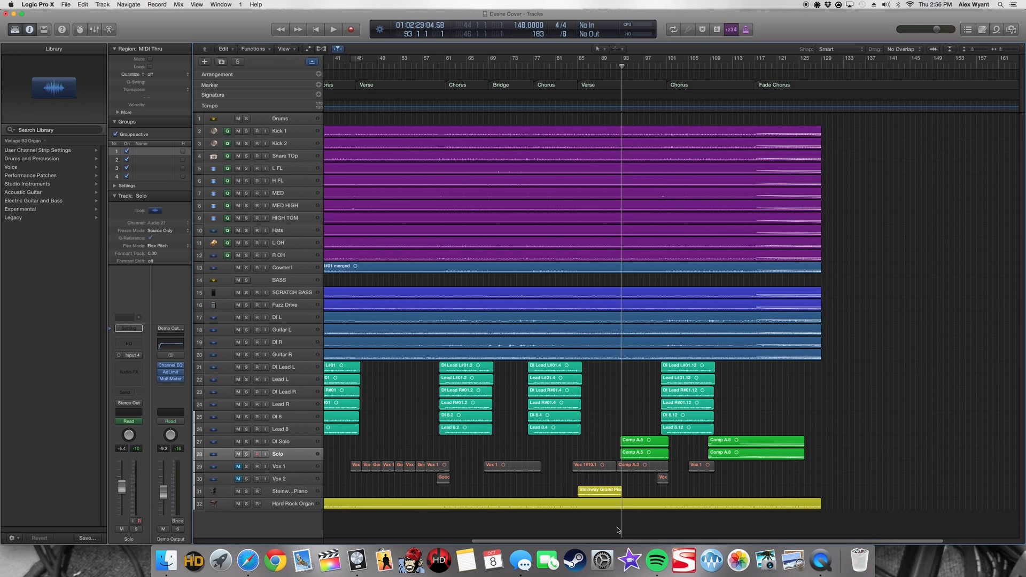
Step: Unmute Vox 1 and Vox 2 and place the playhead in bar 20, where the first Vox 1 region begins
left_click_drag(606, 542, 451, 540)
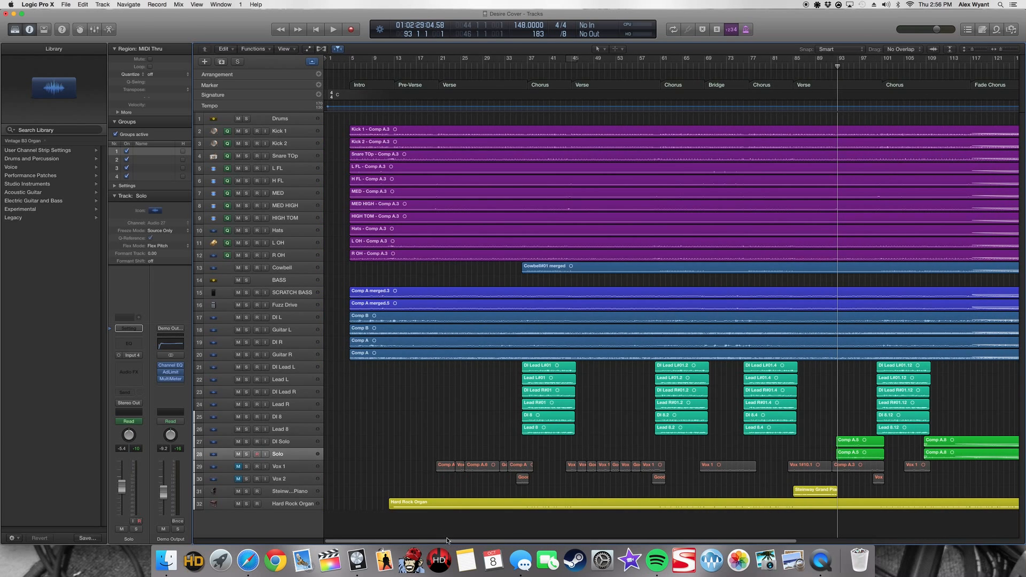
left_click(241, 467)
left_click(239, 478)
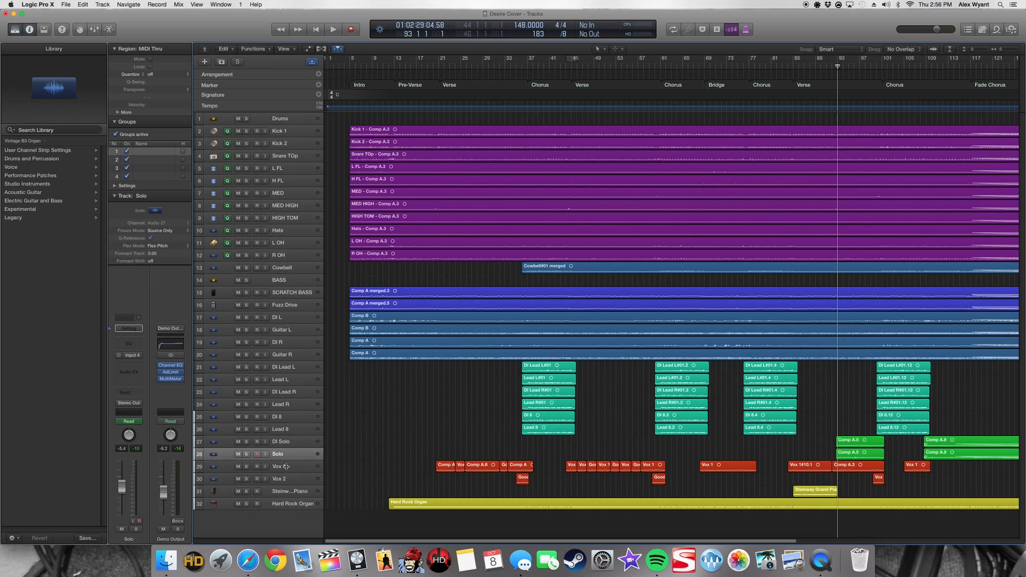
left_click_drag(416, 432, 579, 519)
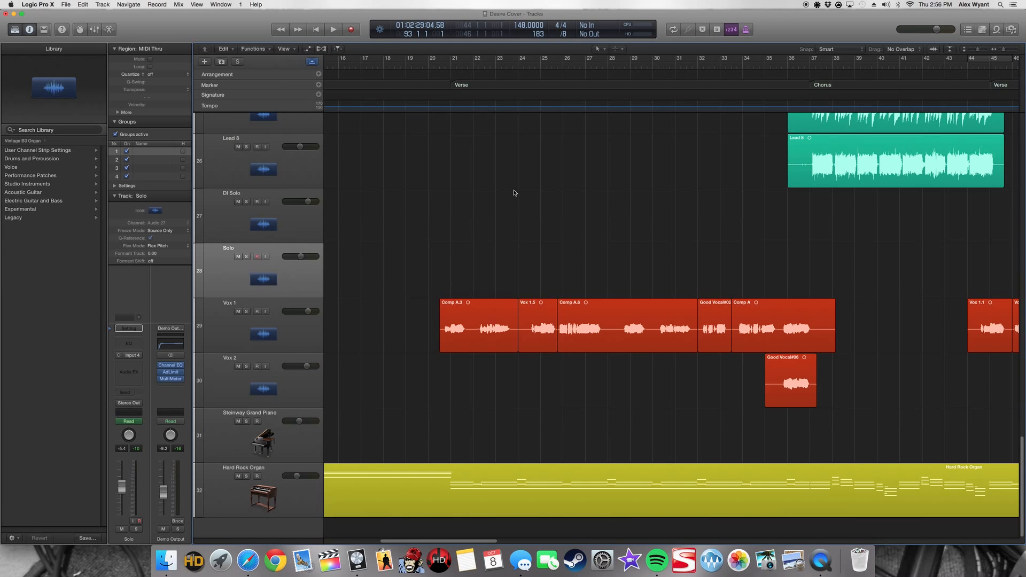
left_click_drag(462, 68, 439, 66)
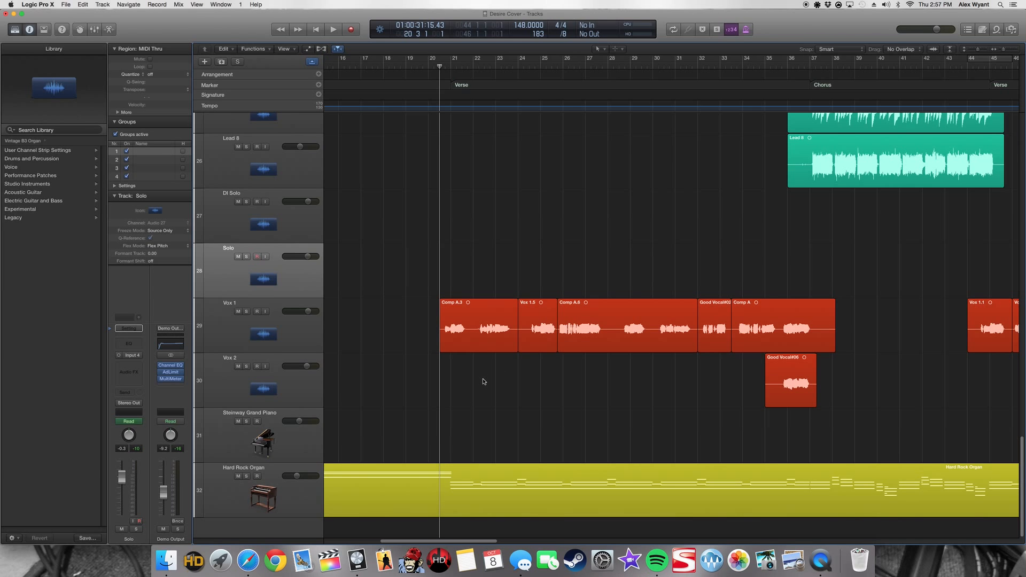
Step: Select Vox 1, play it soloed from bar 20 with its effects bypassed, and stop
left_click(235, 320)
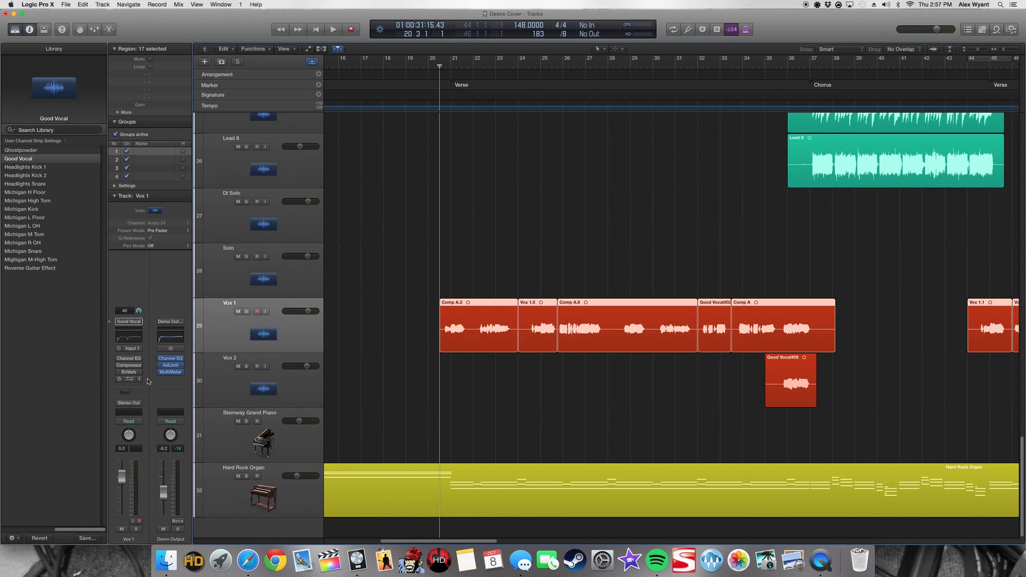
left_click(491, 405)
key("space")
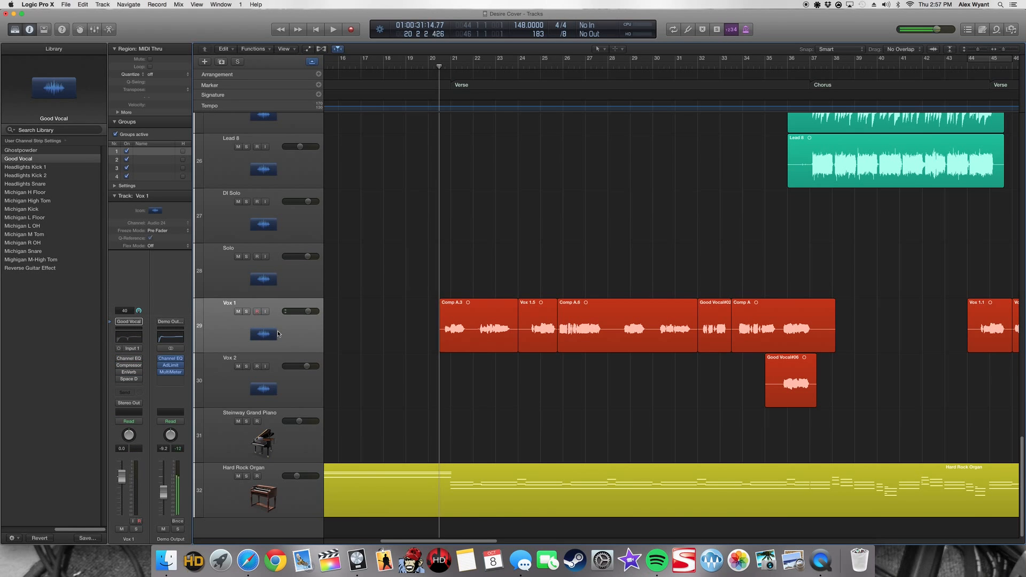
key("s")
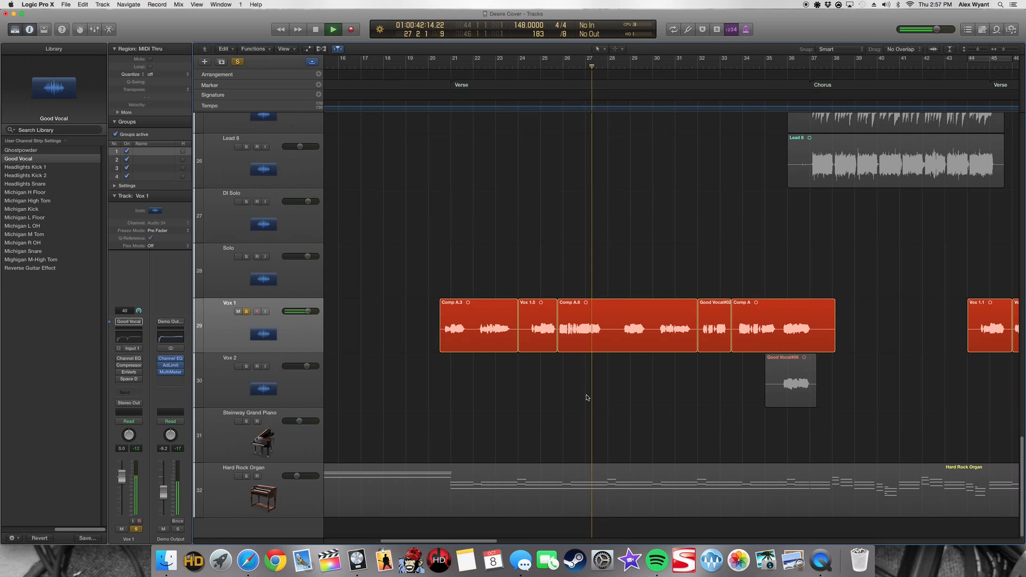
key("space")
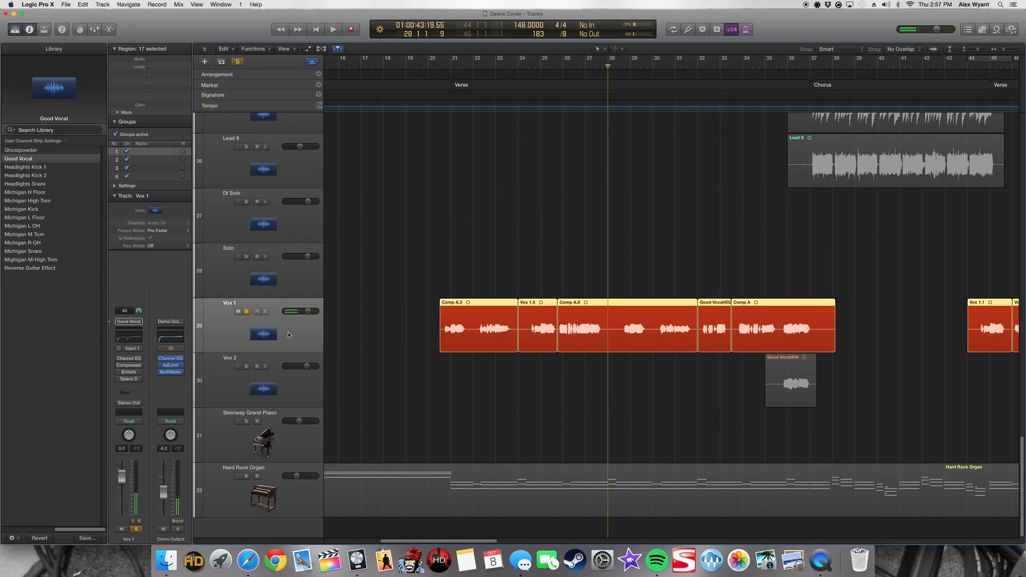
Step: Turn on the Channel EQ of Vox 1, return the playhead to bar 20 and open the EQ settings clear of the vocal regions
left_click(277, 334)
left_click(119, 358)
left_click_drag(452, 67, 441, 67)
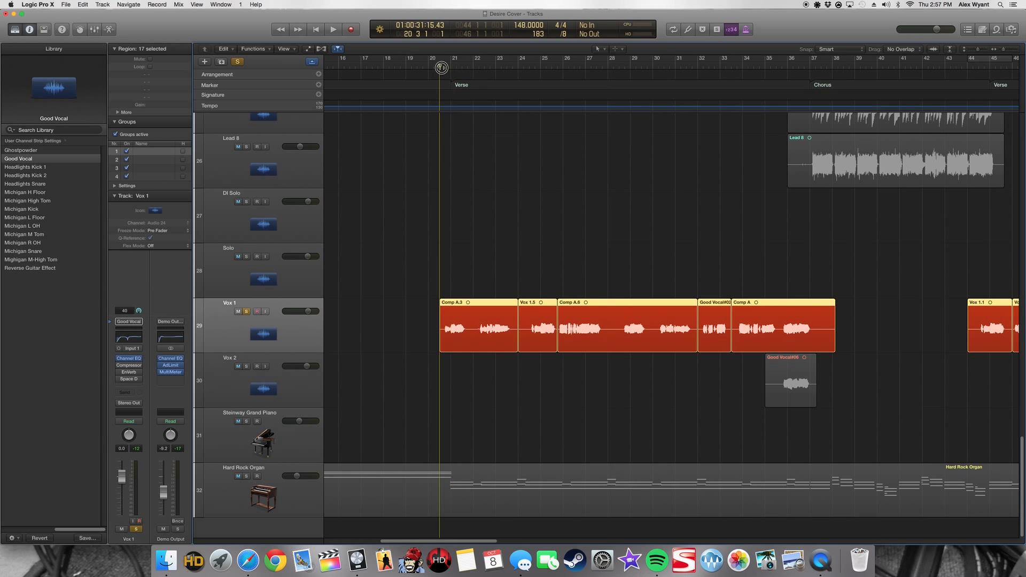
left_click(128, 358)
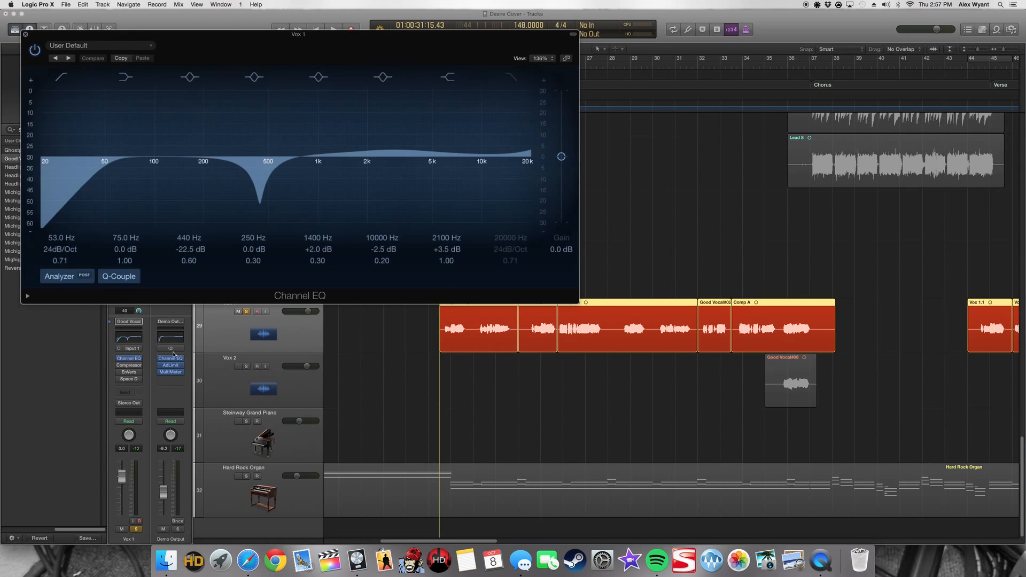
left_click_drag(524, 53, 798, 61)
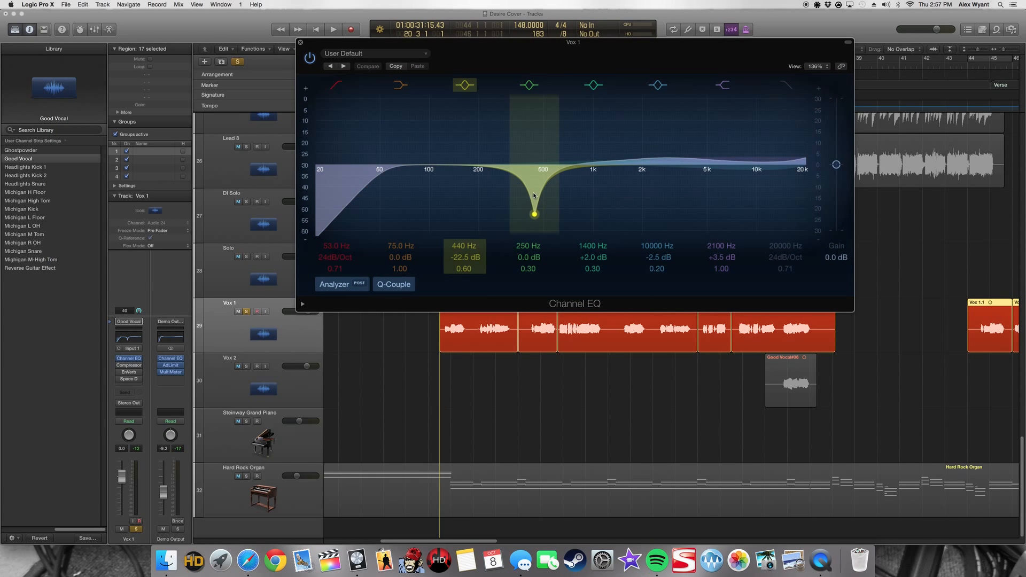
left_click_drag(622, 51, 380, 39)
Step: Play the soloed Vox 1, bypass and re-enable the Channel EQ during playback to compare, stop and close the EQ
key("space")
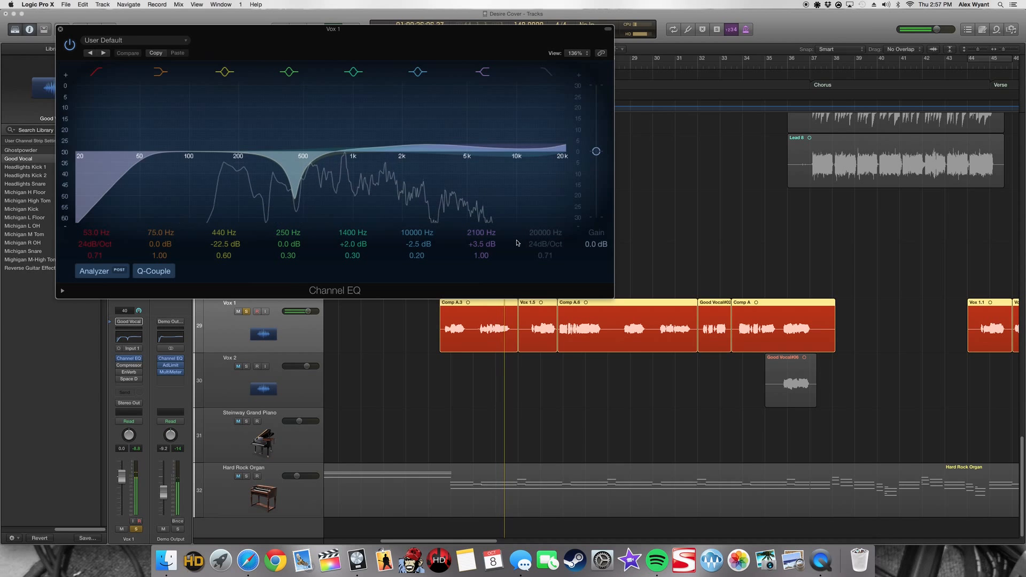
left_click(69, 44)
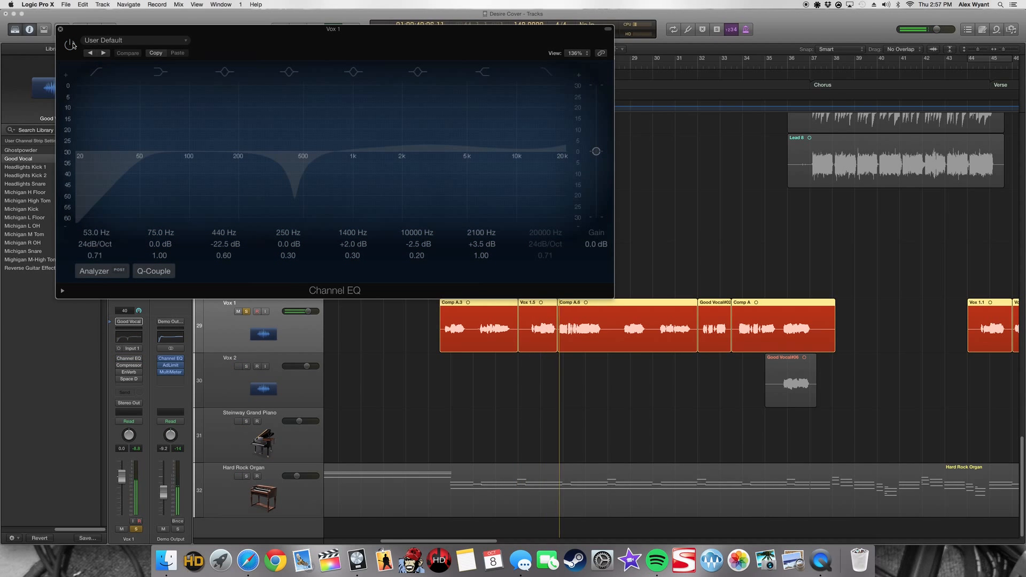
left_click(71, 44)
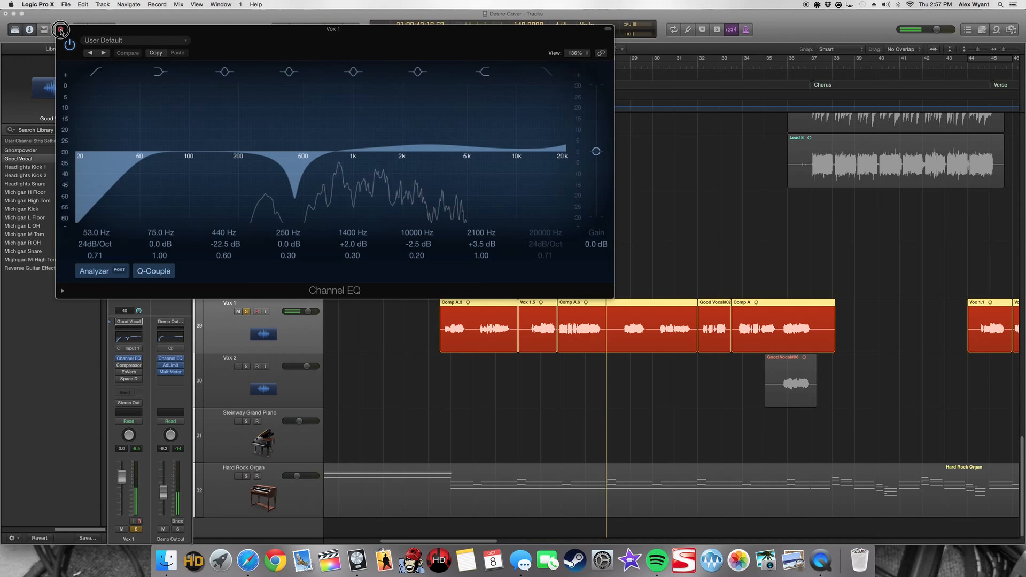
left_click(60, 28)
left_click(439, 381)
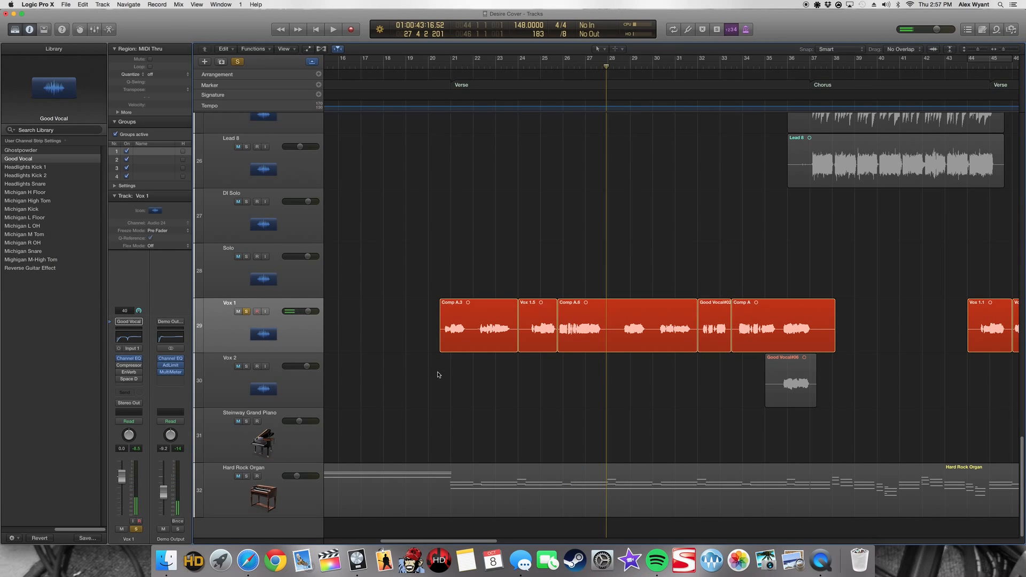
Step: Turn on the Compressor of Vox 1, audition the soloed vocal from bar 20 with its settings open, and close them
left_click(128, 365)
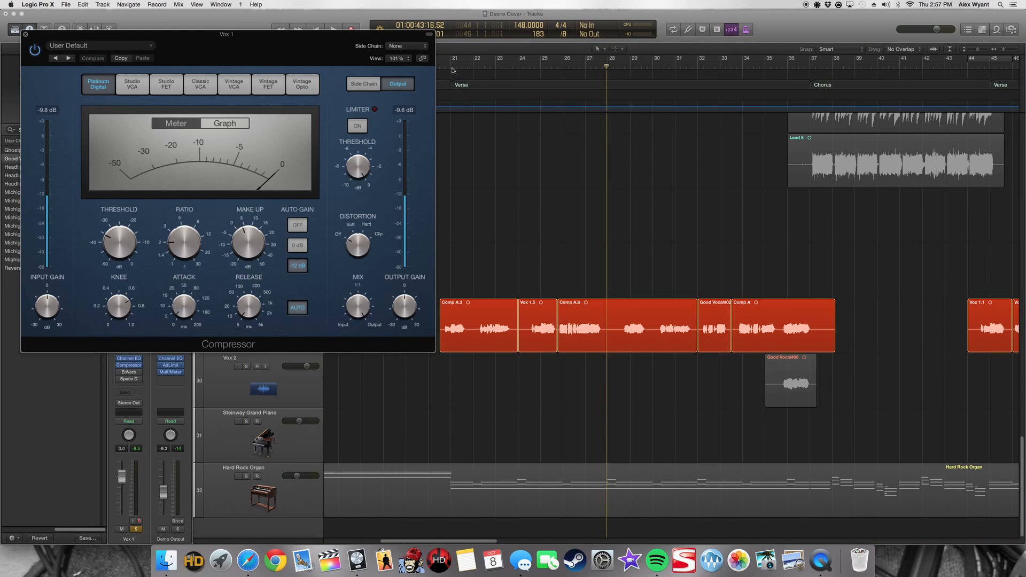
left_click_drag(451, 67, 442, 67)
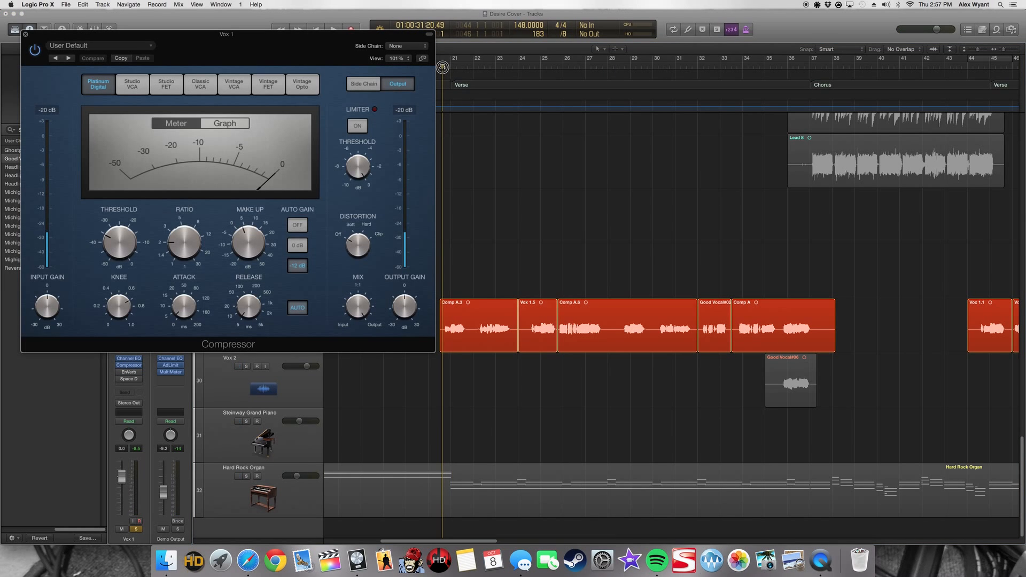
key("space")
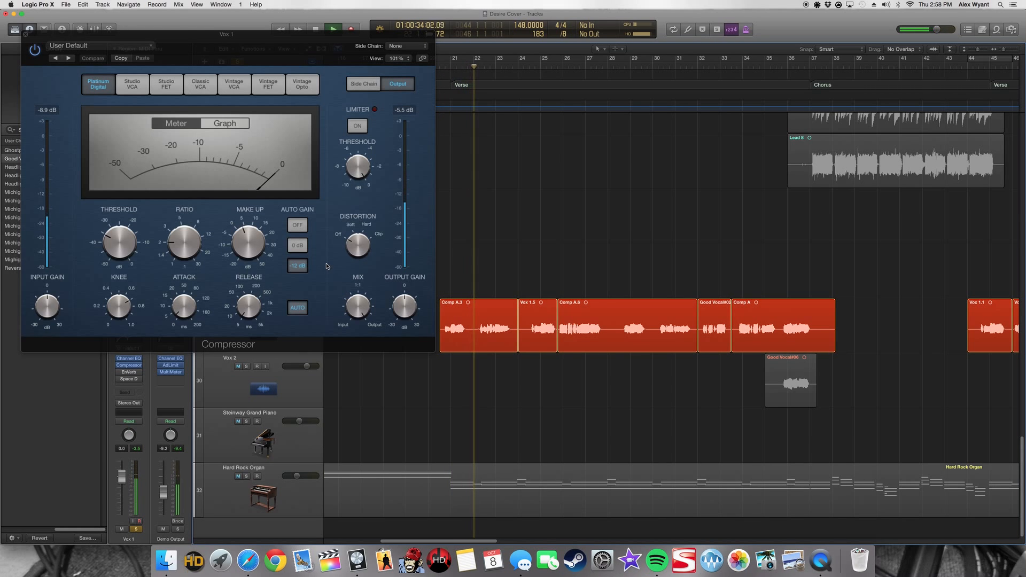
key("space")
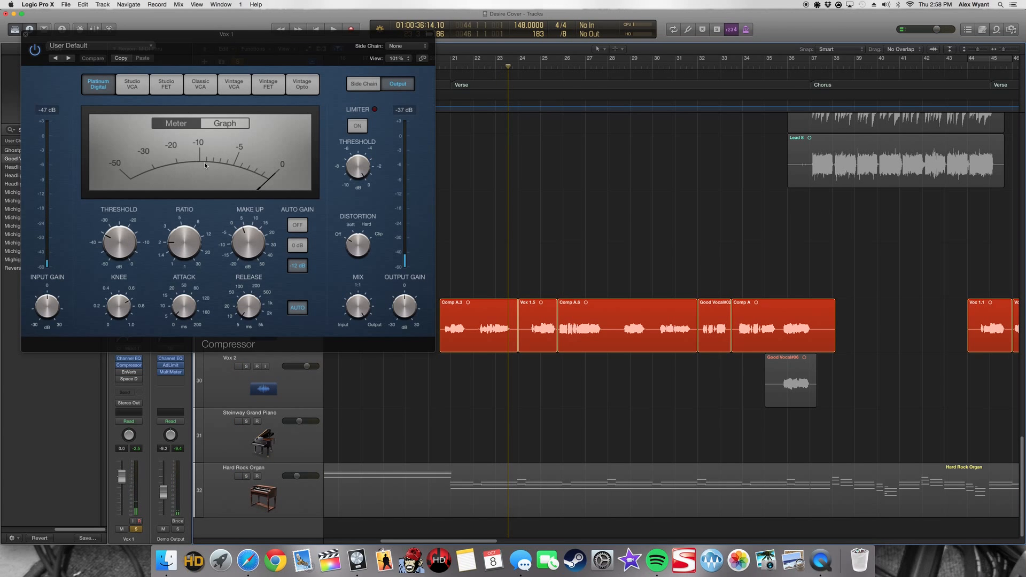
key("space")
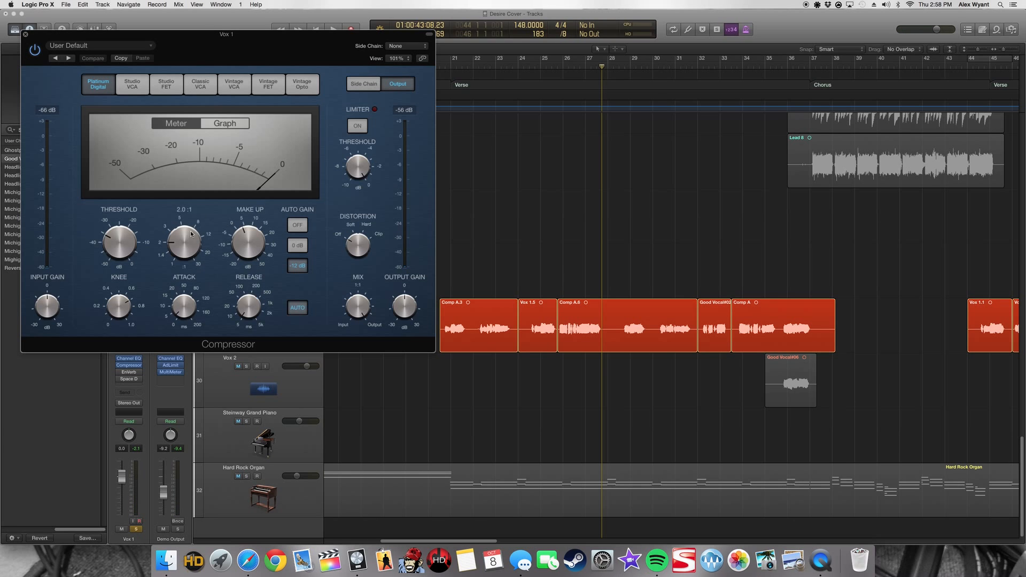
left_click(24, 35)
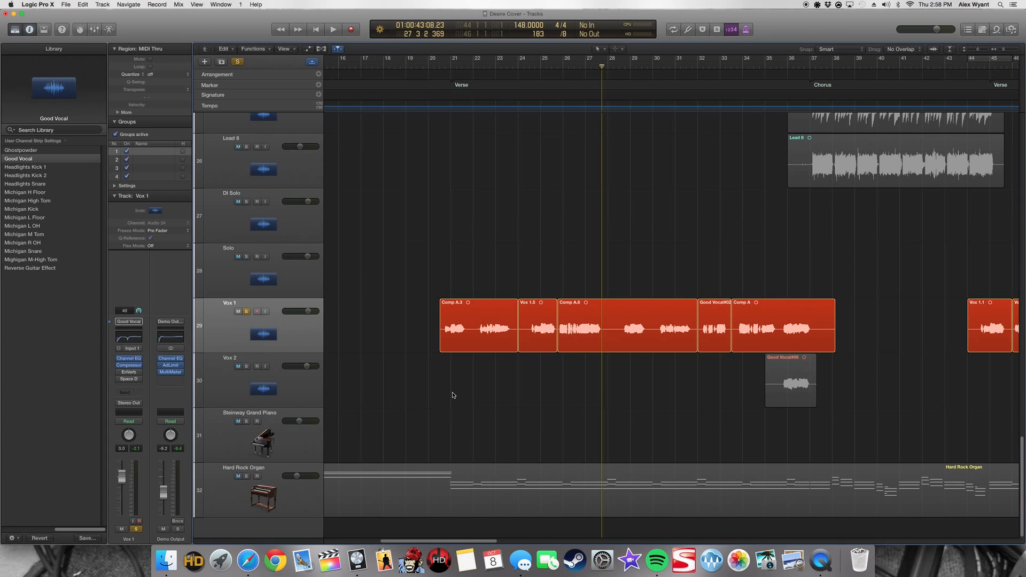
Step: Turn on the EnVerb of Vox 1, play the vocal from bar 20 and open the reverb's settings
left_click_drag(453, 68, 434, 68)
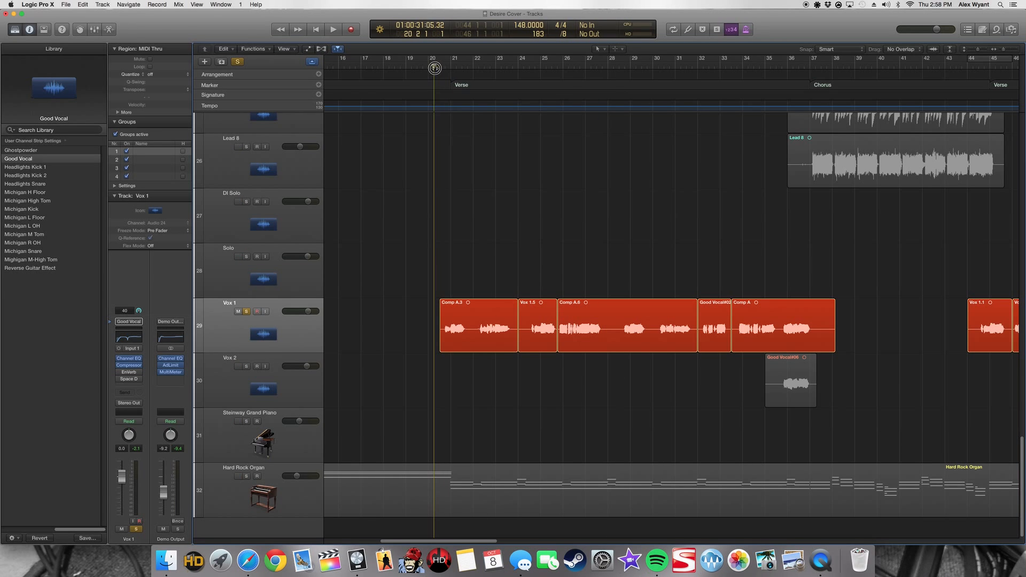
left_click(119, 372)
key("space")
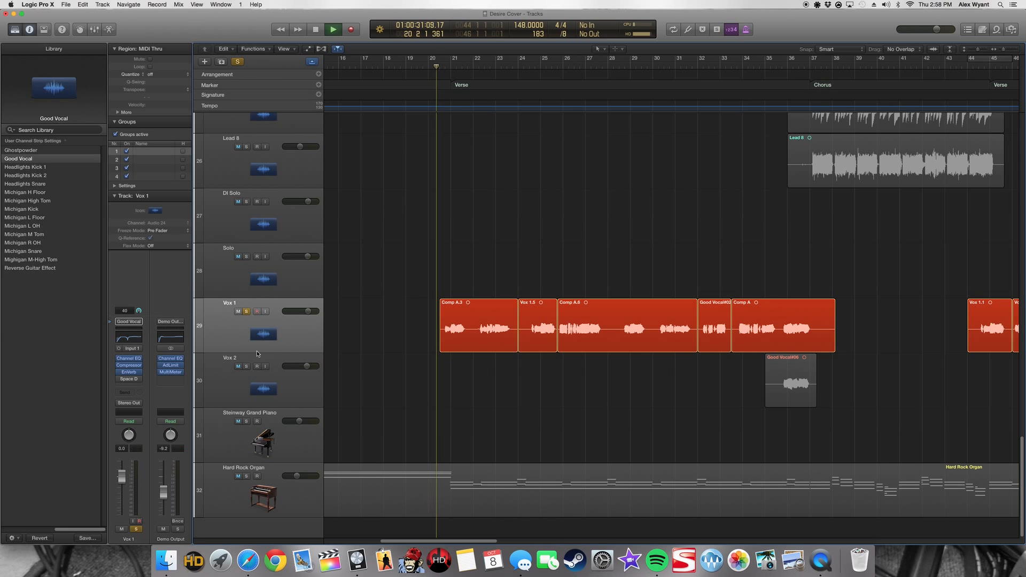
left_click(127, 373)
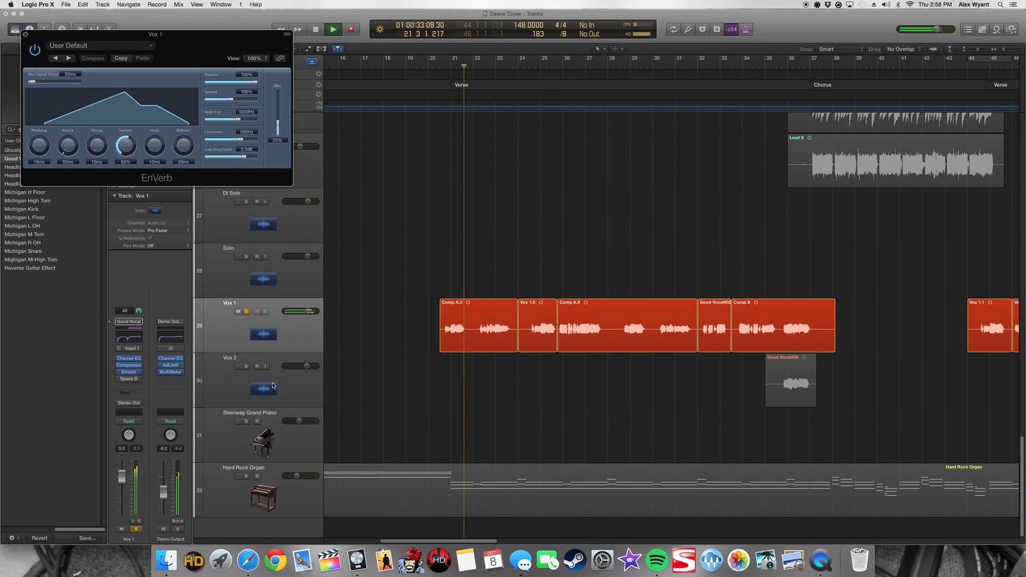
left_click_drag(199, 41, 317, 81)
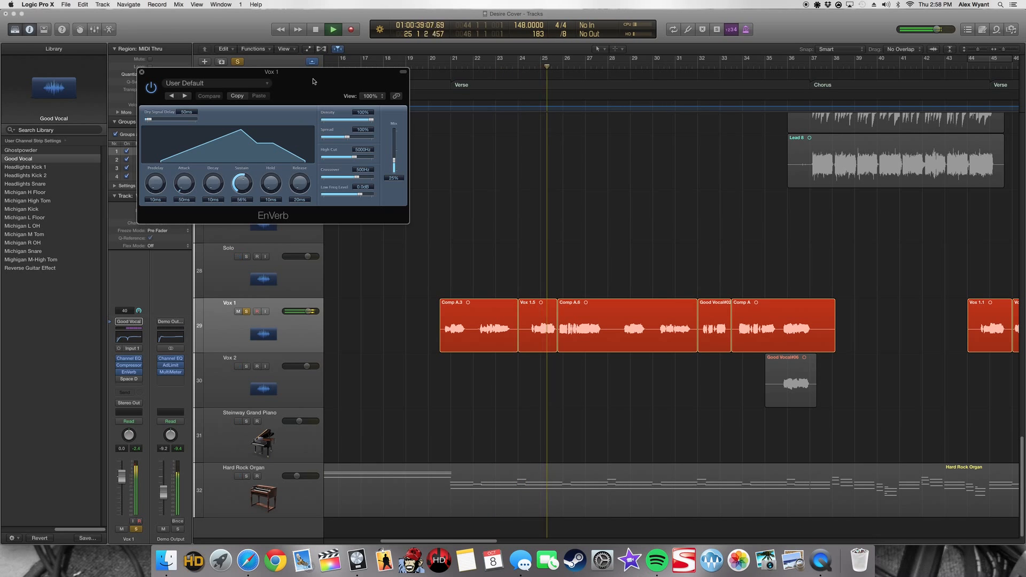
Step: Bypass and re-enable EnVerb during playback to compare the vocal, stop and close the reverb's settings
left_click(150, 87)
left_click(150, 87)
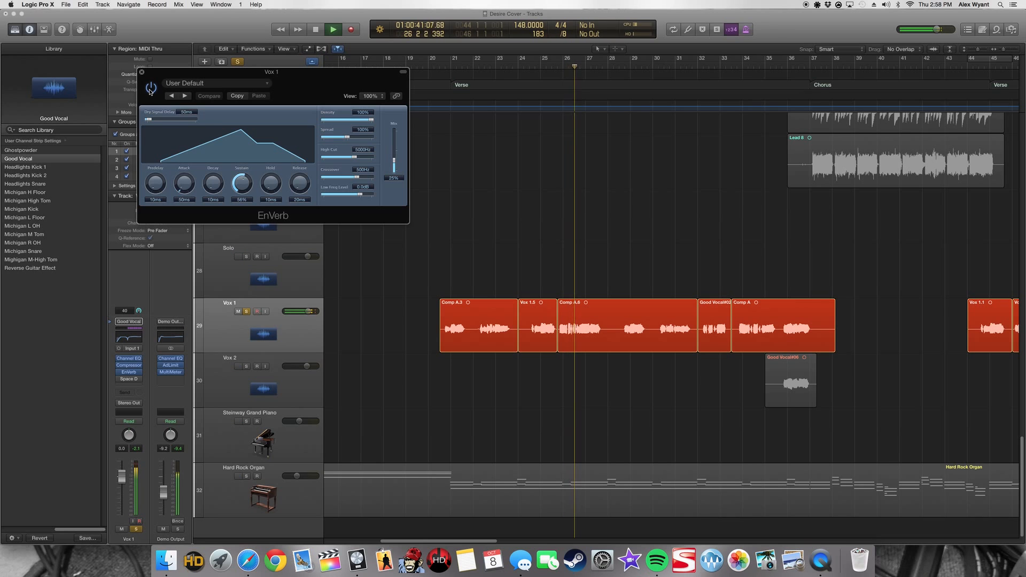
key("space")
left_click(142, 72)
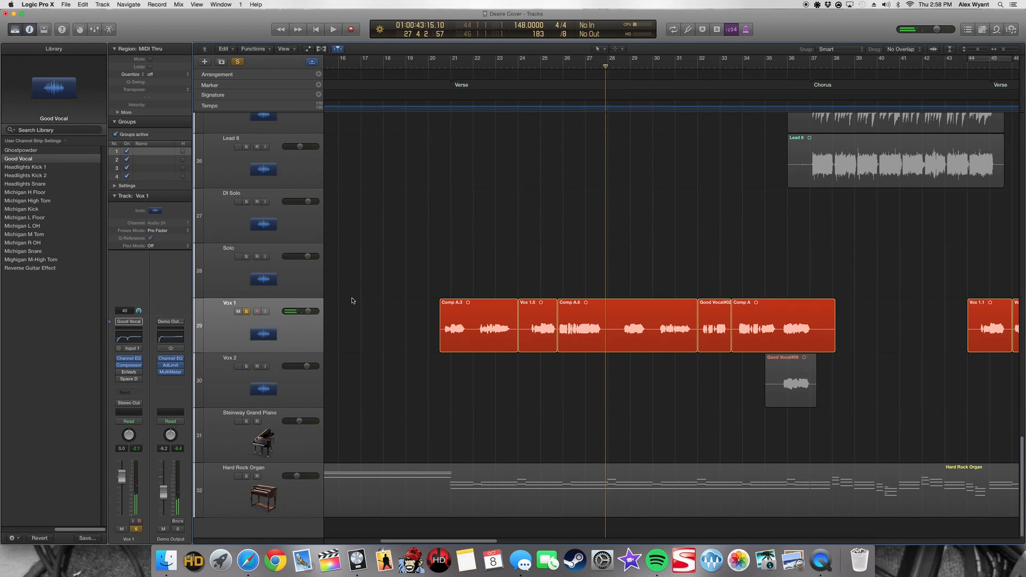
Step: Turn on the Space Designer reverb of Vox 1 and play the soloed vocal from bar 20
left_click(252, 331)
mouse_move(124, 375)
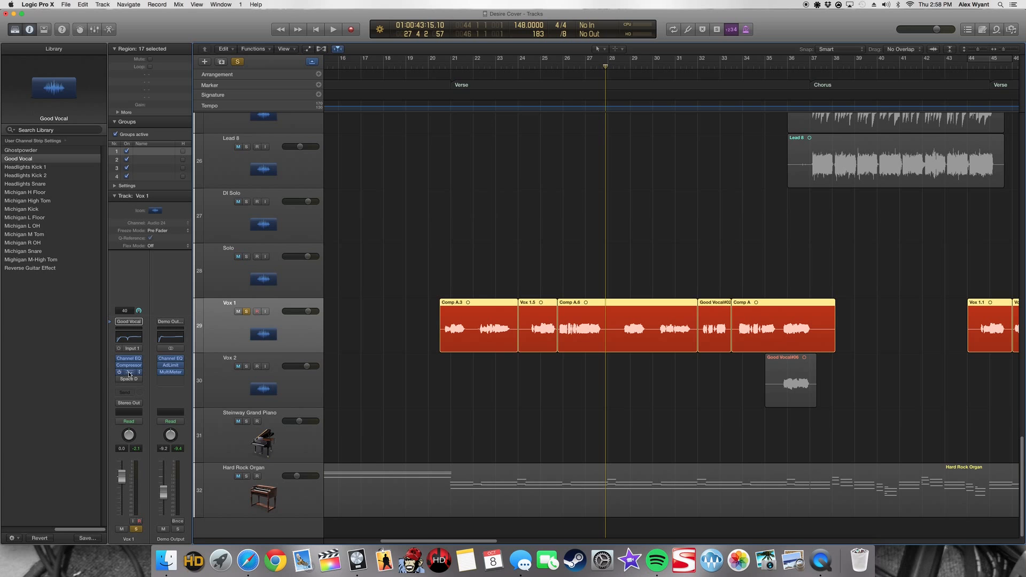
left_click(384, 319)
mouse_move(128, 382)
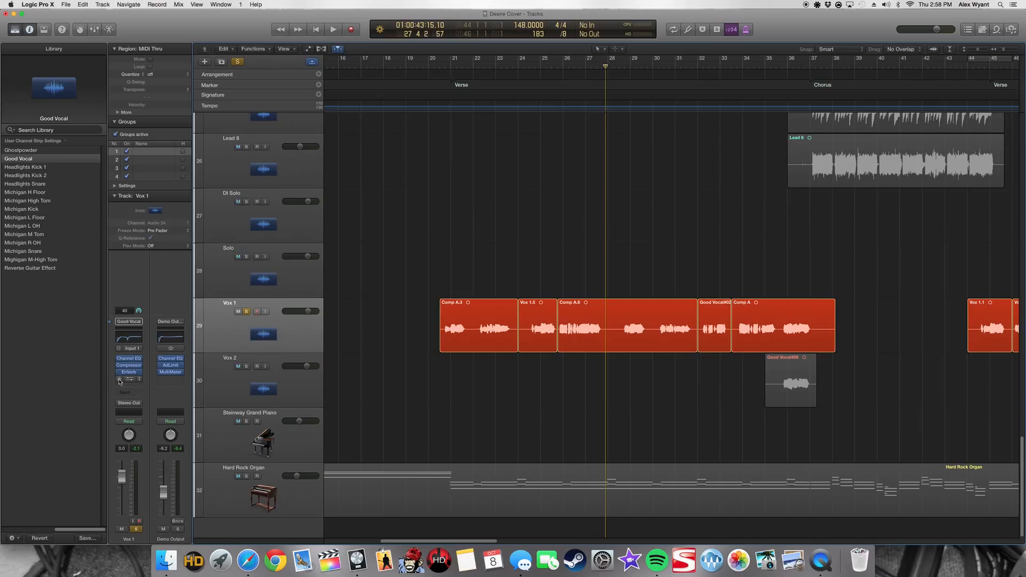
left_click(119, 379)
left_click_drag(457, 63, 440, 63)
key("space")
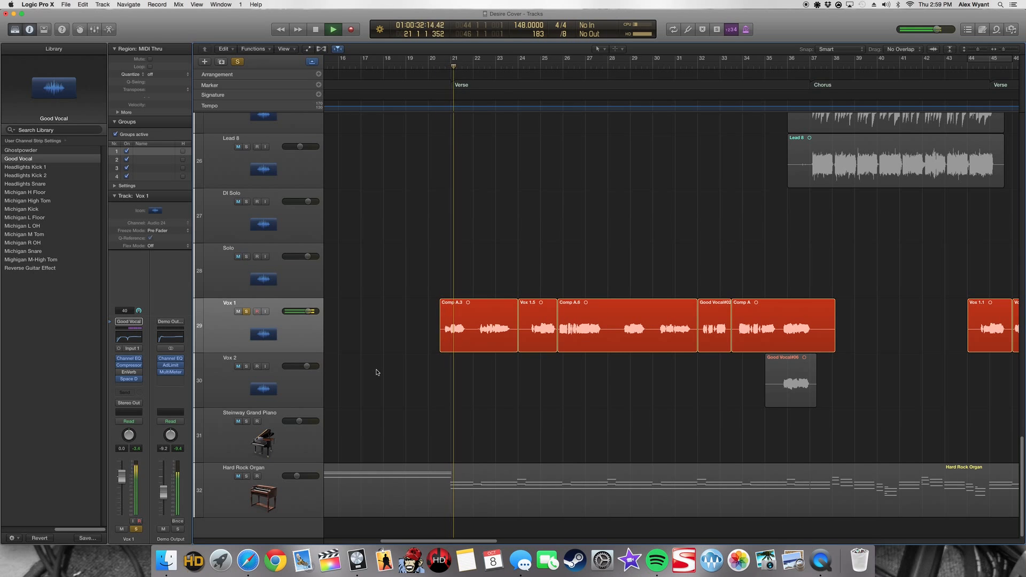
Step: Open Space Designer's settings on Vox 1 and audition the soloed vocal in two passes with them in view
left_click(129, 379)
left_click_drag(243, 20, 408, 73)
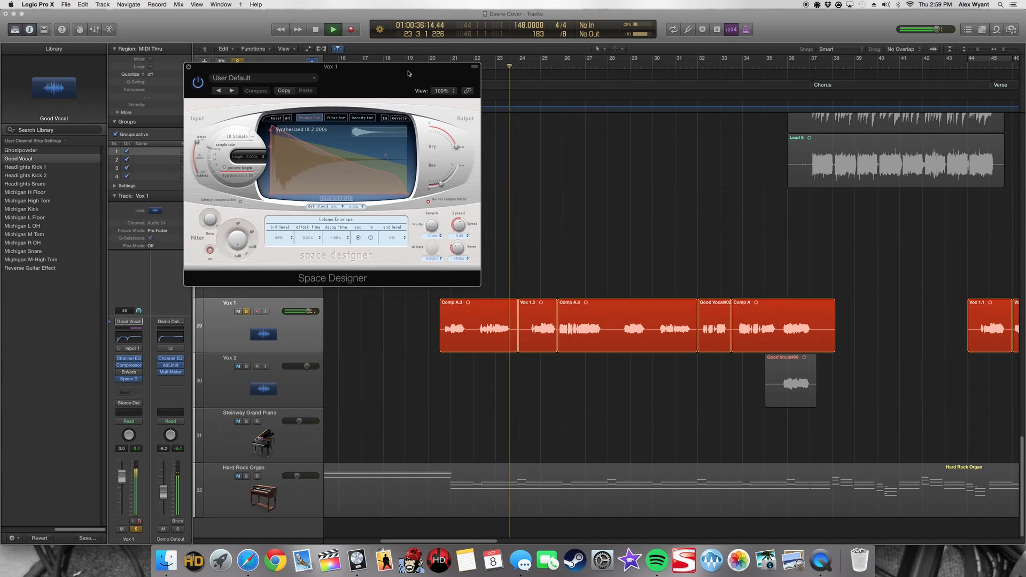
key("space")
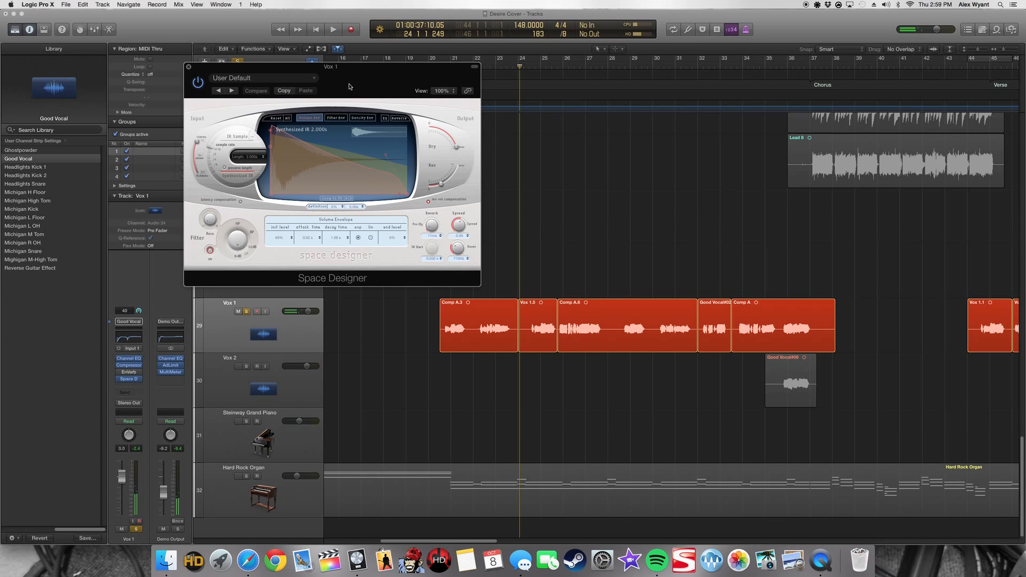
left_click_drag(351, 65, 323, 66)
left_click(500, 174)
key("space")
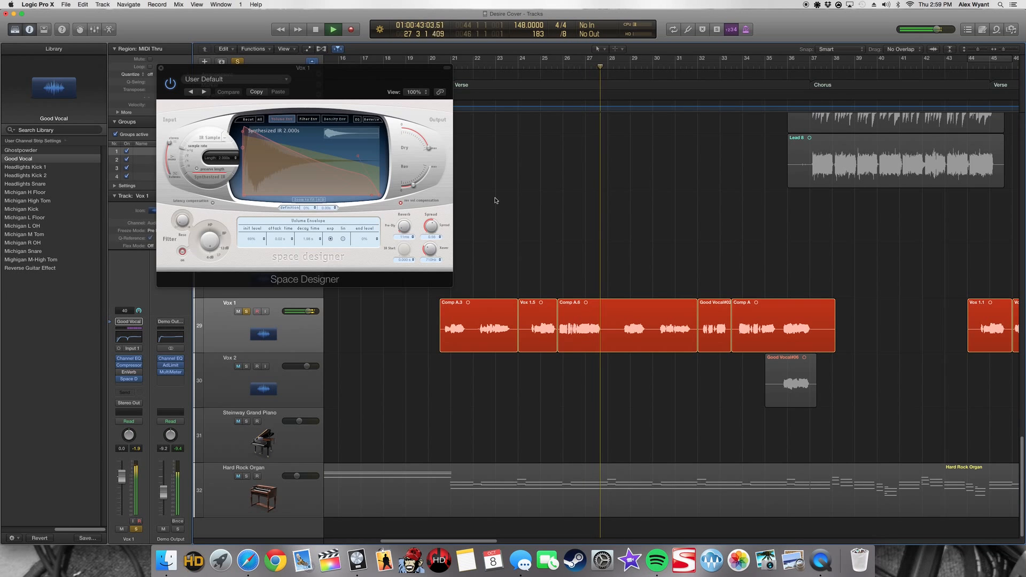
key("space")
Step: Replay the soloed Vox 1 from bar 20 with Space Designer open, stop playback and close the settings
left_click(271, 339)
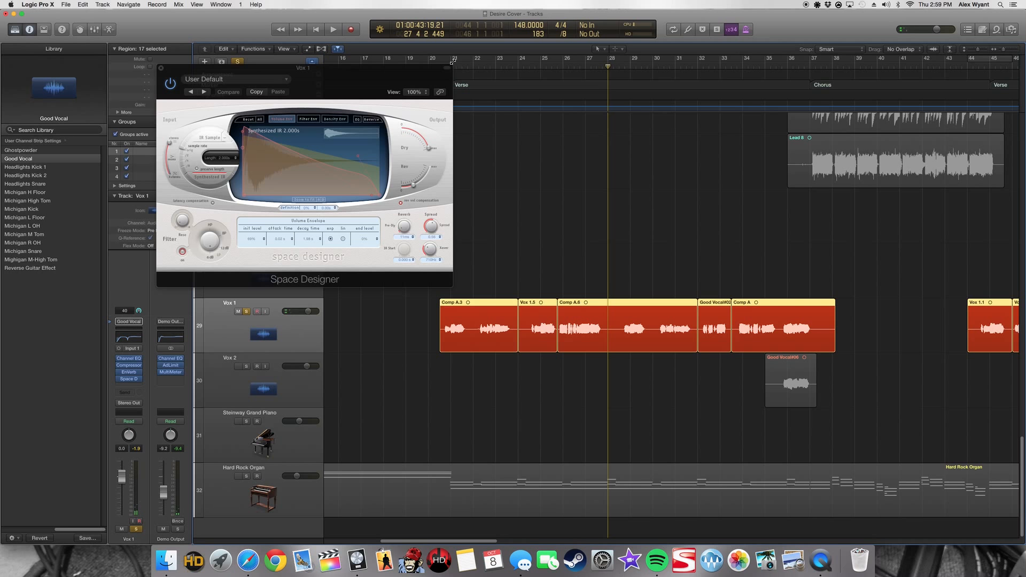
left_click_drag(432, 69, 428, 79)
left_click(429, 66)
key("space")
left_click(460, 410)
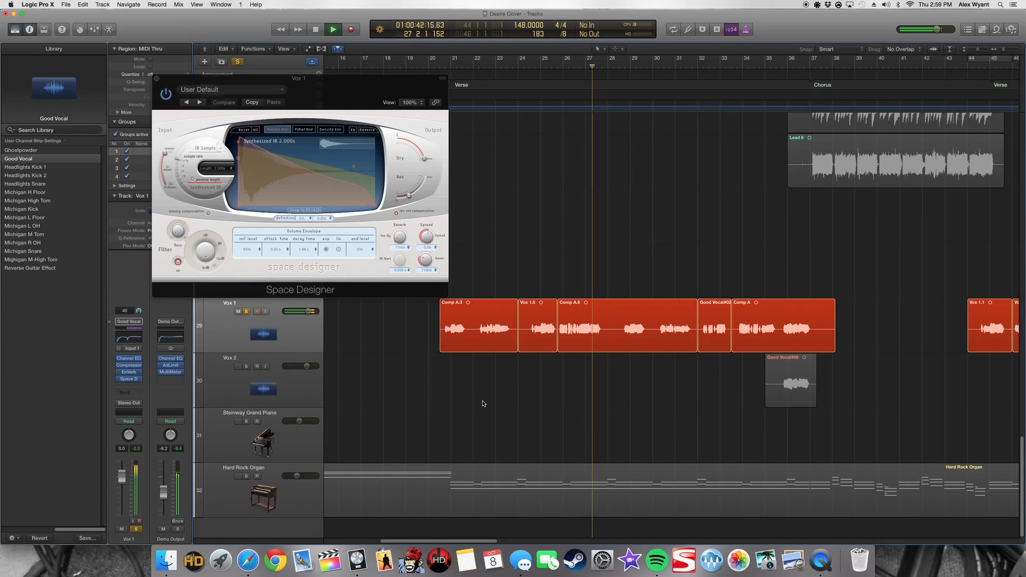
key("space")
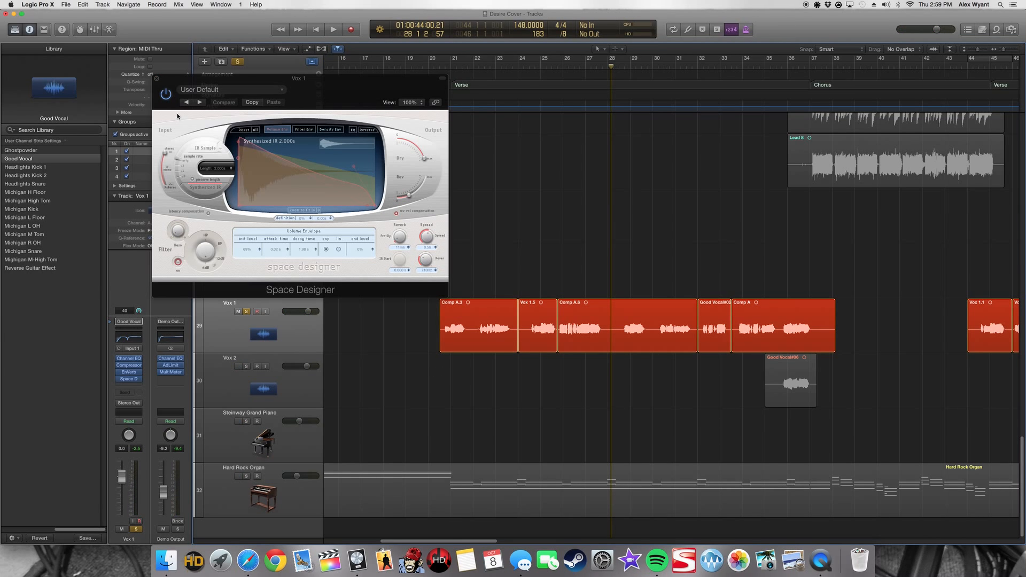
left_click(156, 79)
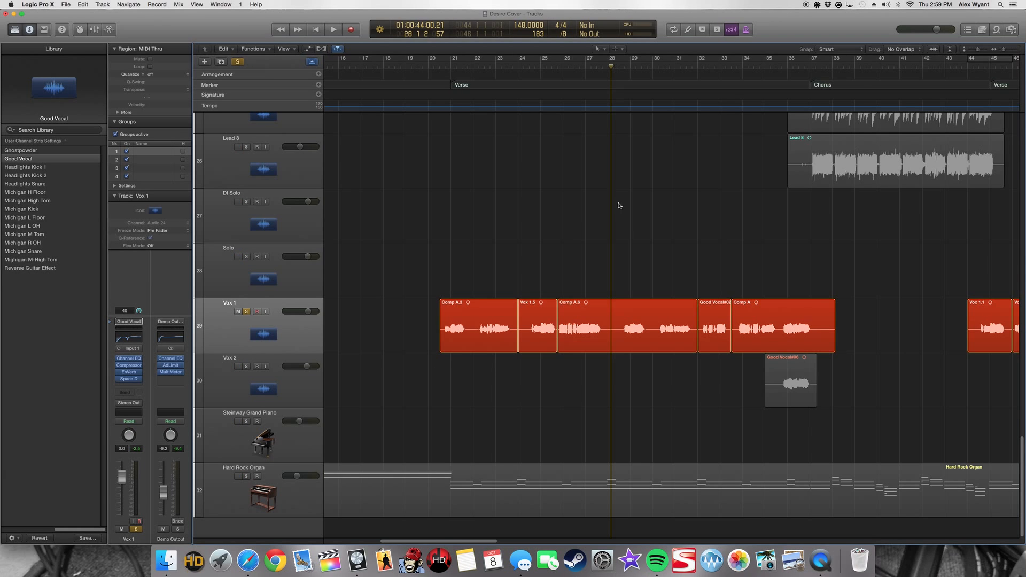
Step: Unsolo Vox 1 in the full arrangement and bring up the Hard Rock Organ track's channel strip
key("z")
left_click(246, 466)
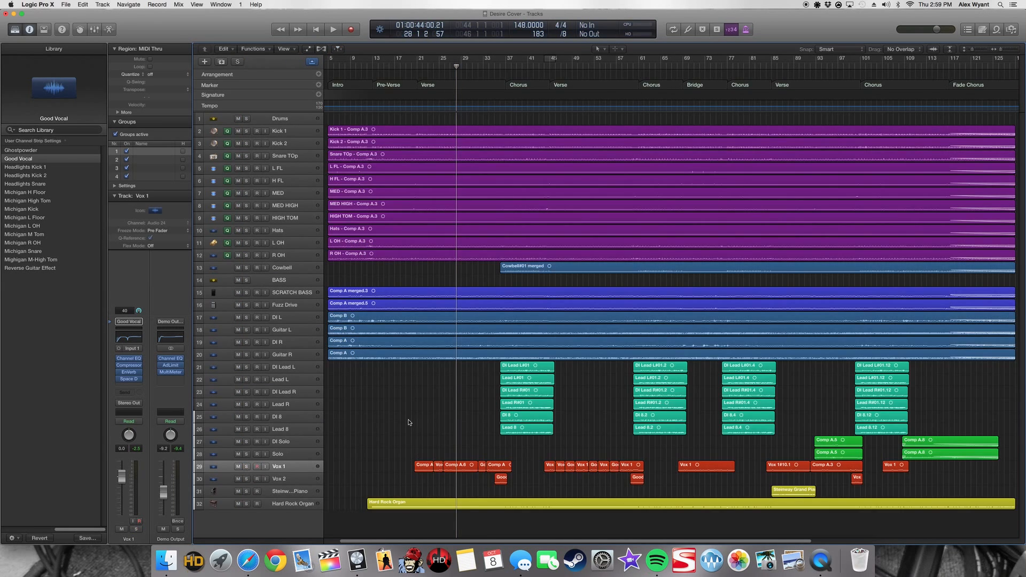
left_click_drag(426, 66, 418, 68)
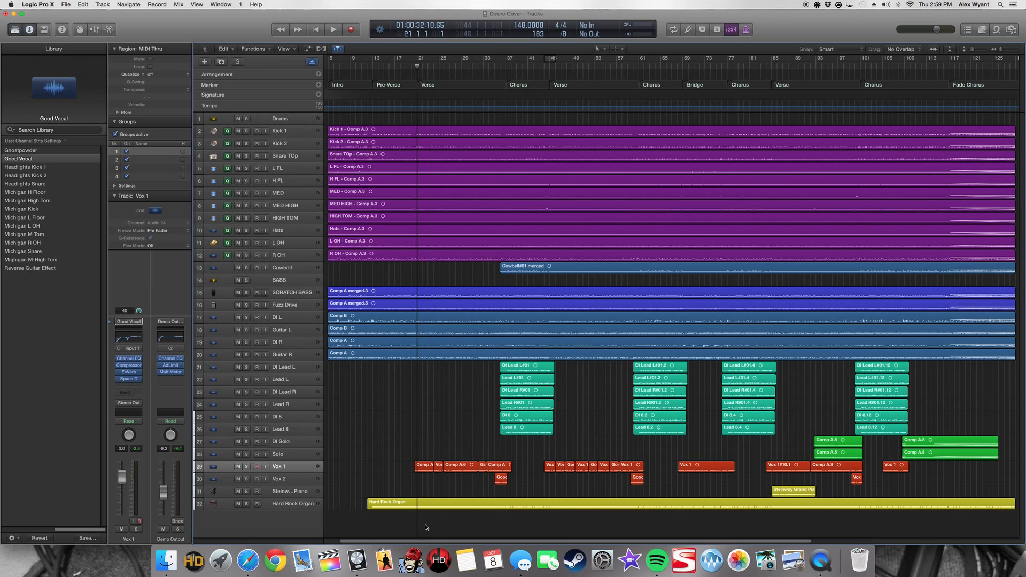
left_click(431, 504)
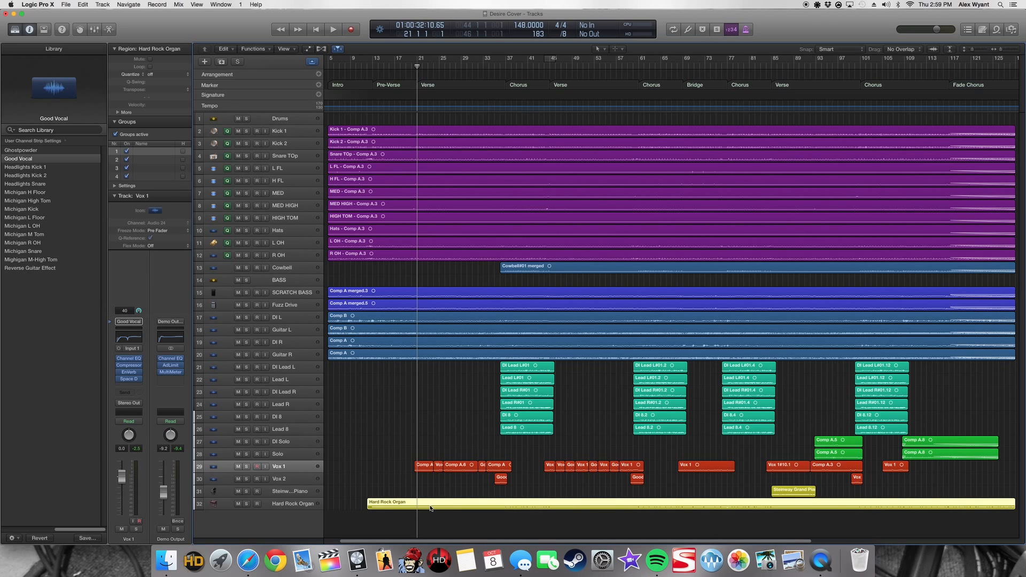
left_click(359, 458)
mouse_move(132, 392)
left_click(392, 396)
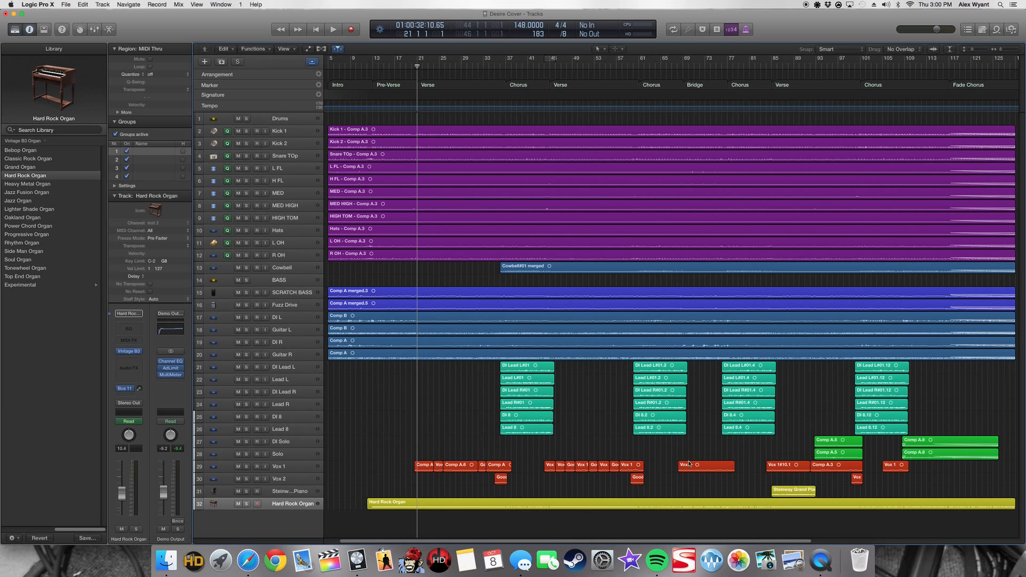
Step: Play the first guitar solo from bar 92 with the tracks' volume automation shown, and hide the automation
left_click_drag(534, 541, 690, 540)
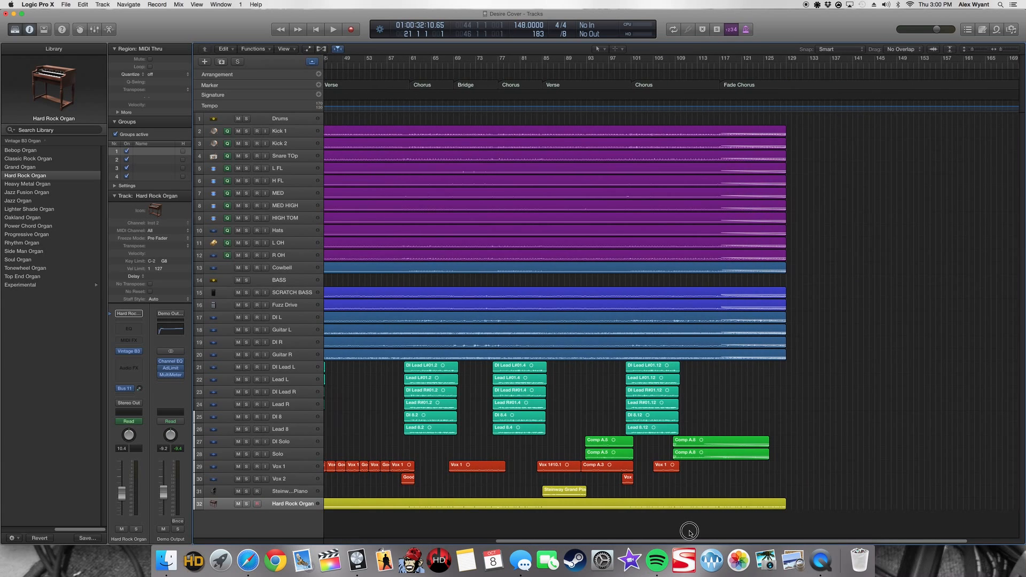
left_click_drag(570, 419, 856, 509)
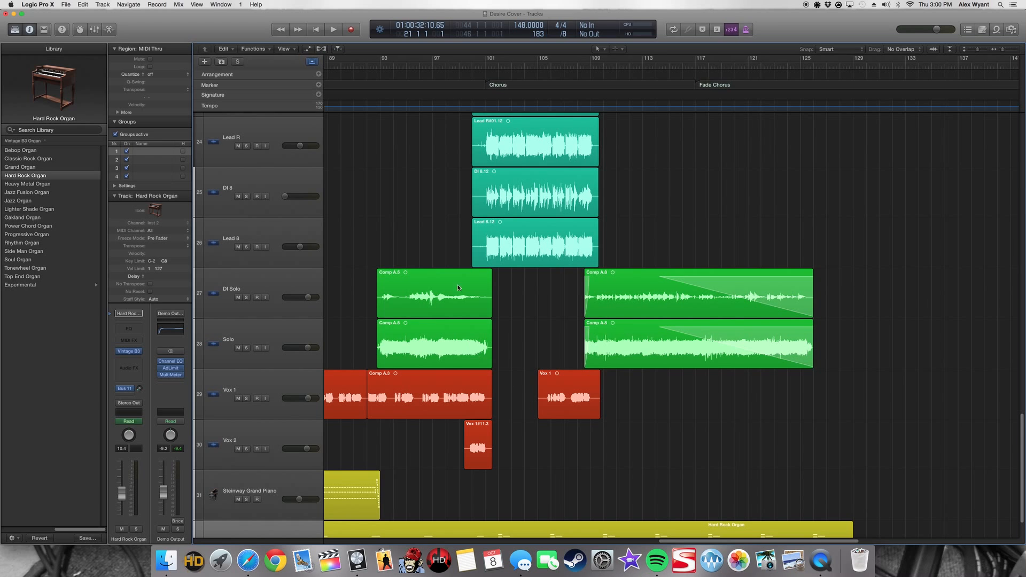
left_click_drag(382, 65, 368, 66)
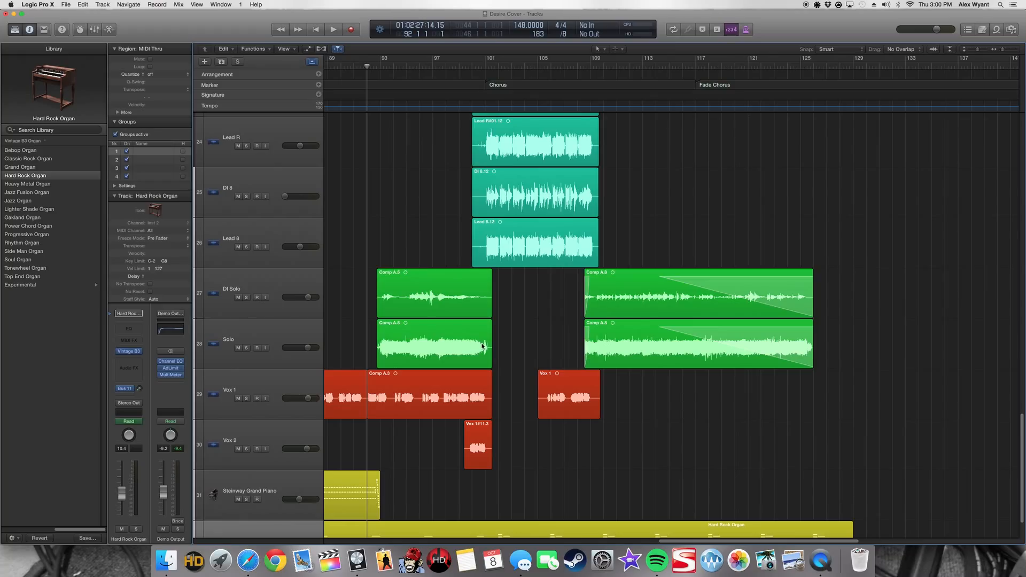
left_click(352, 485)
left_click(408, 488)
key("a")
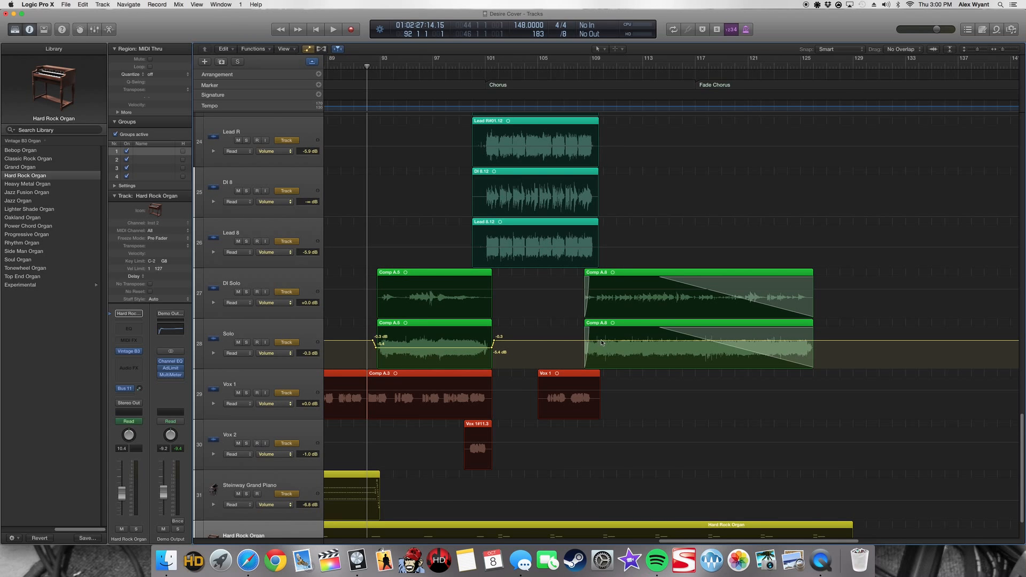
key("space")
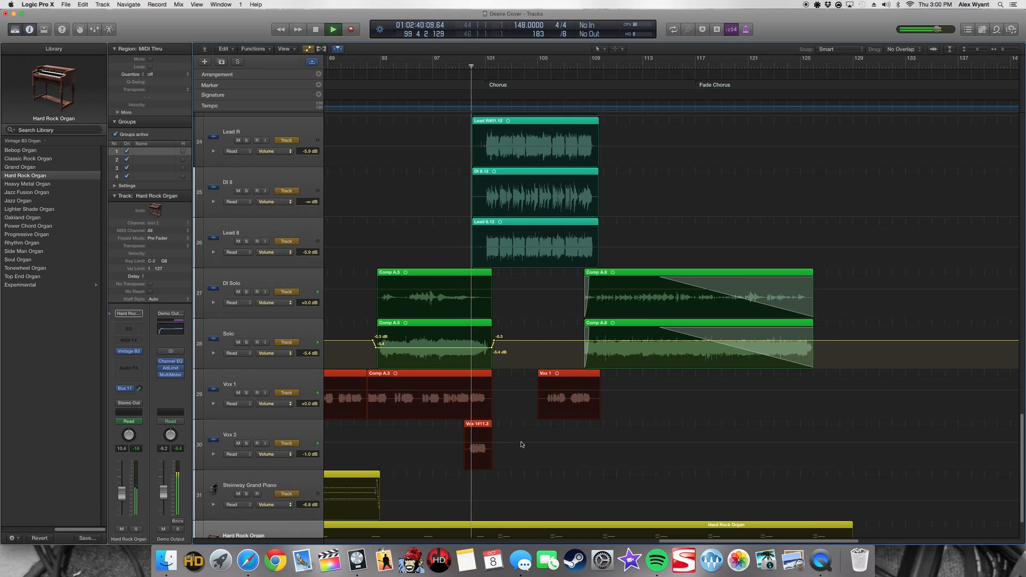
key("a")
key("space")
Step: Play the second guitar solo in the full mix from bar 108 and stop playback
left_click_drag(604, 67, 581, 68)
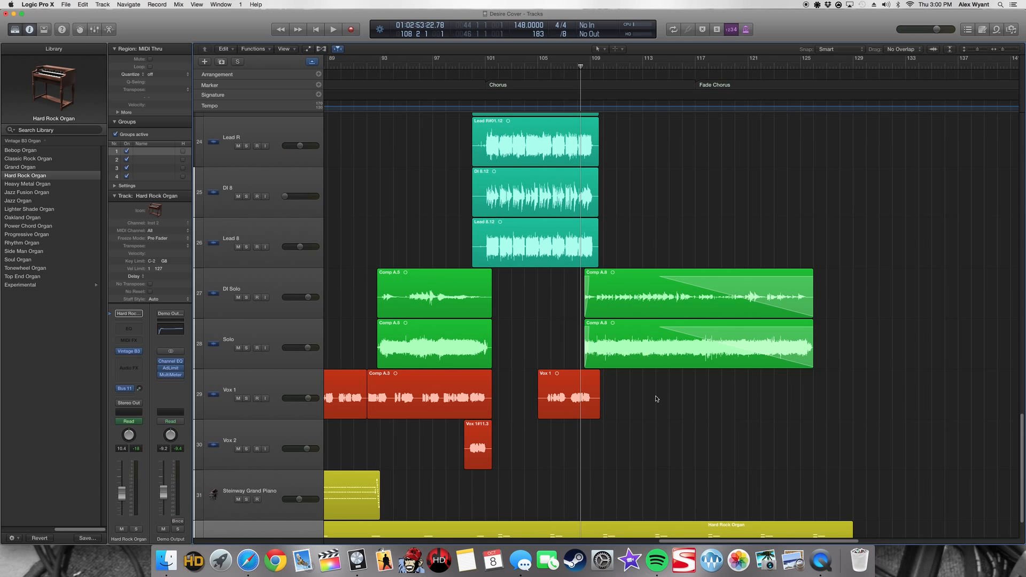
key("space")
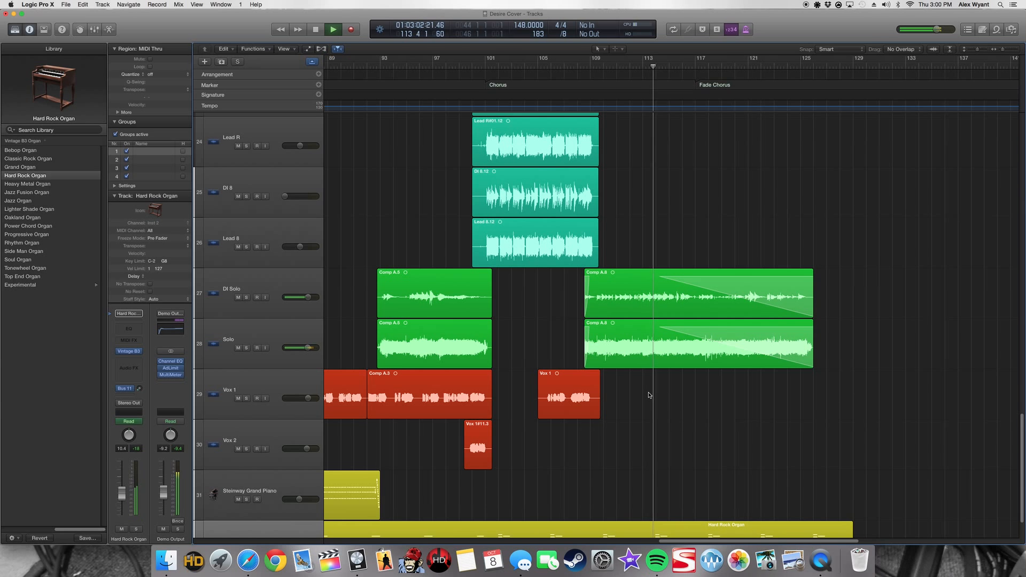
key("space")
Step: Compare the Vox 1 and Vox 2 channel strips and play their overlapping phrase in the full mix from bar 35
key("z")
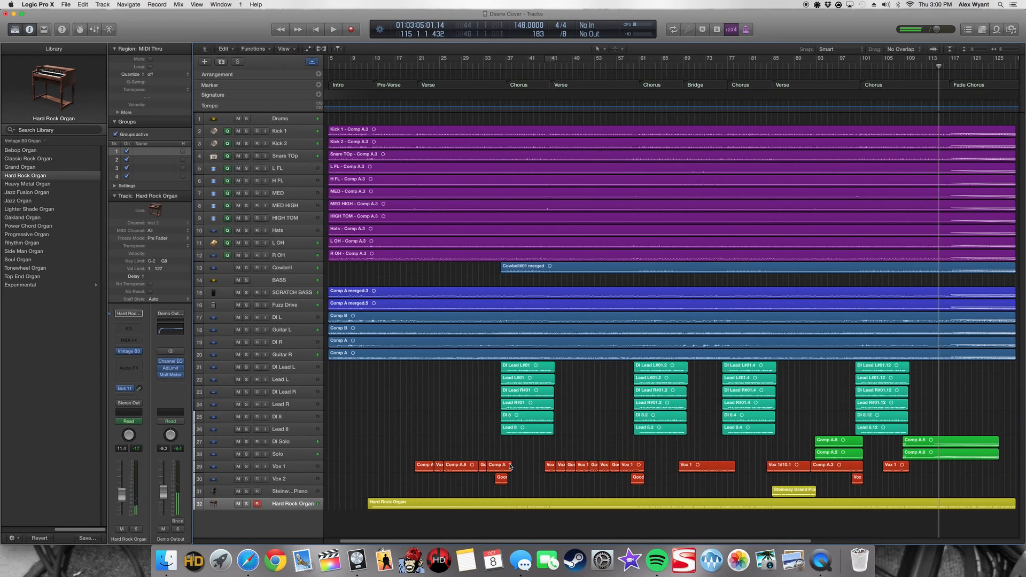
left_click_drag(476, 451, 543, 497)
left_click(559, 66)
left_click(275, 281)
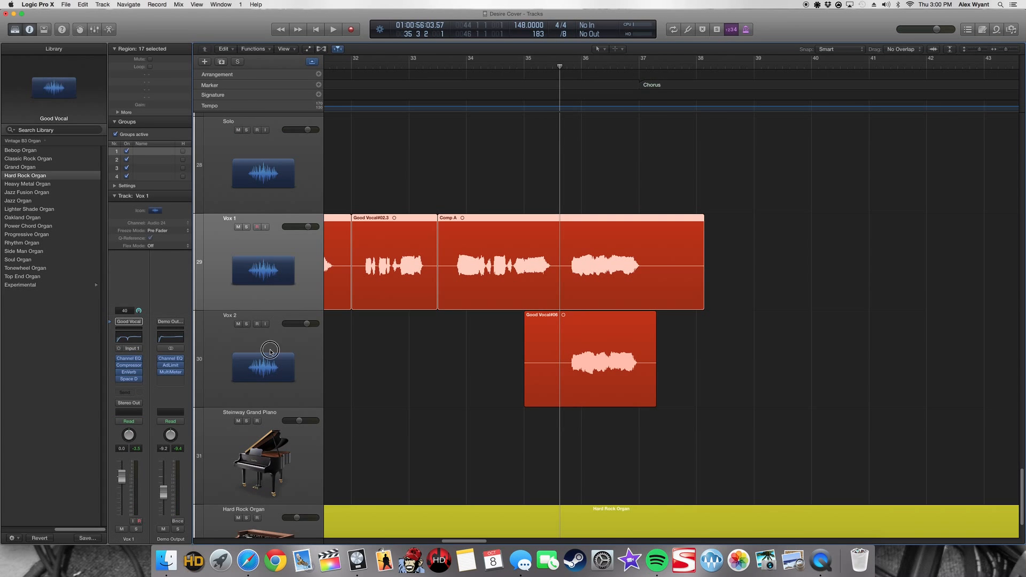
left_click(270, 352)
left_click(277, 288)
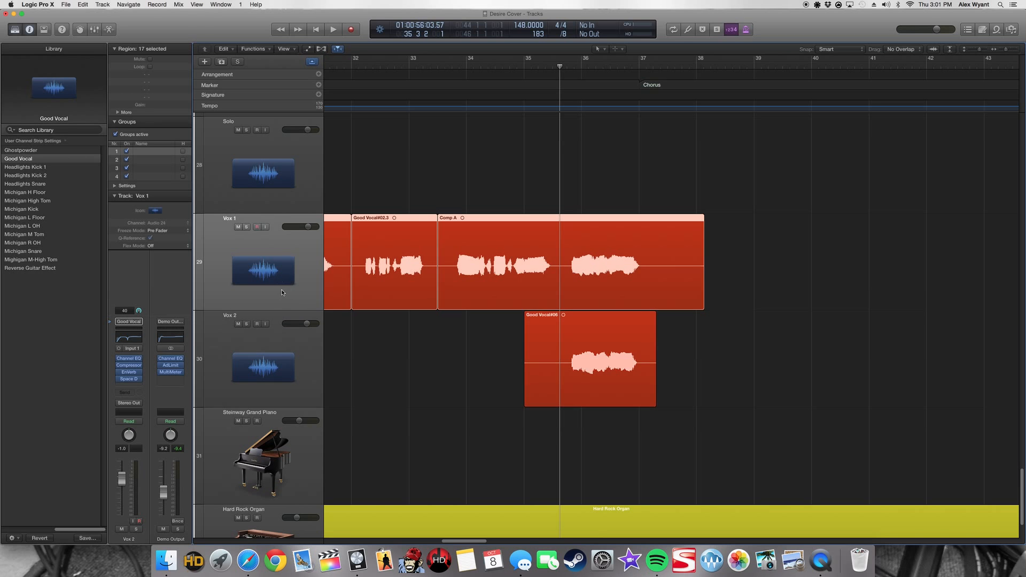
key("space")
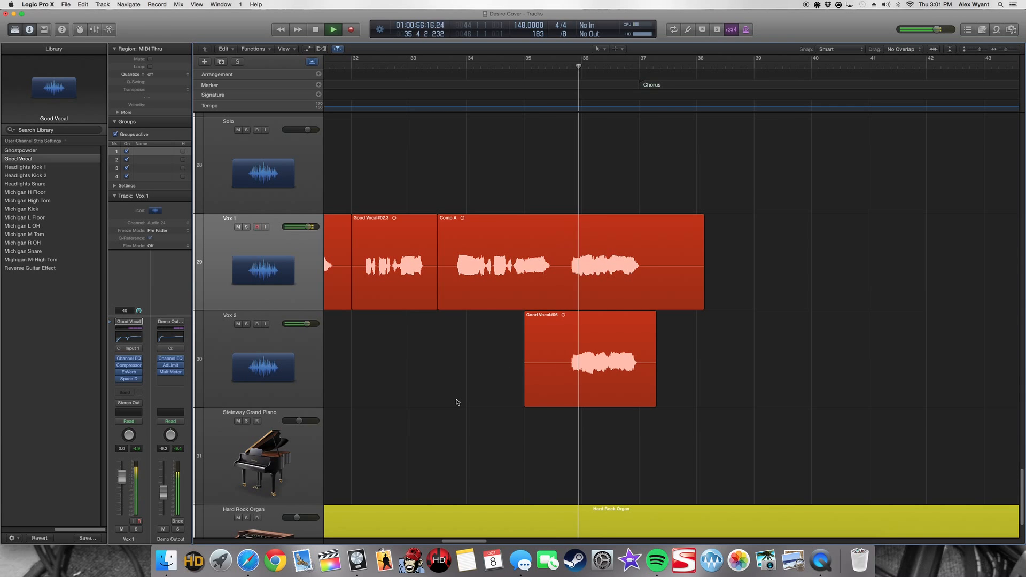
key("space")
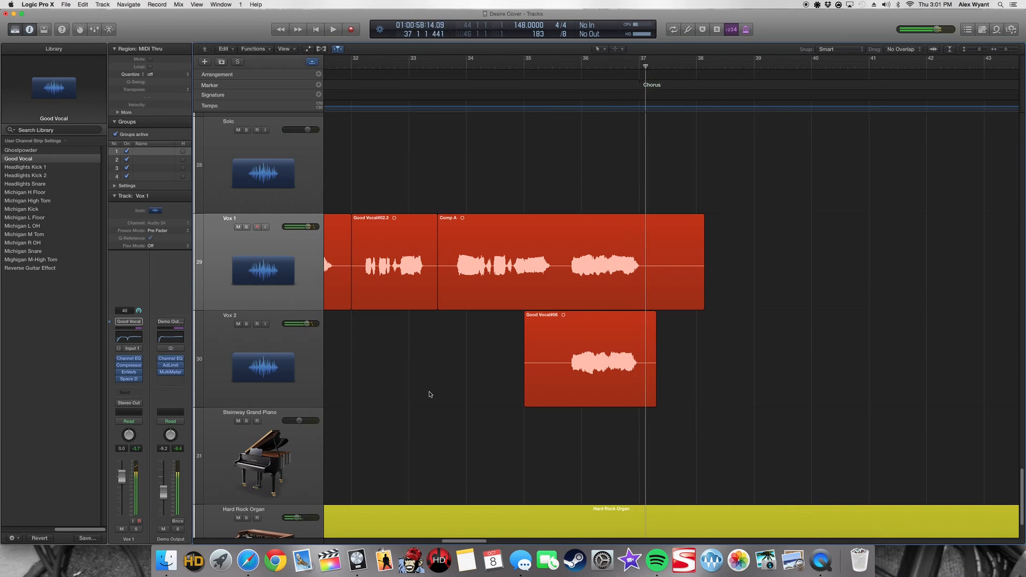
Step: Solo the drum tracks from Kick 1 through R OH and audition them together from bar 13
key("z")
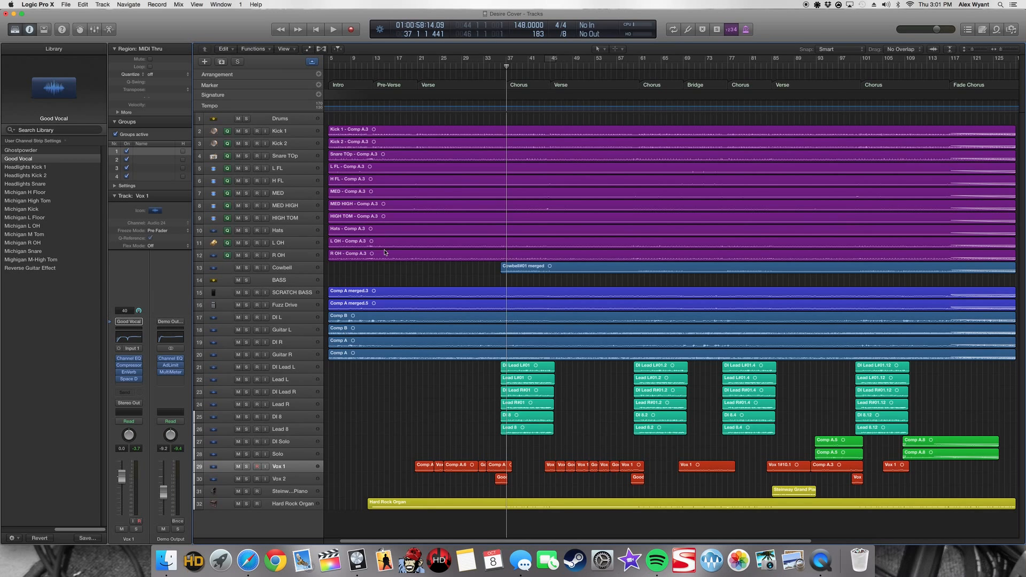
left_click(246, 133)
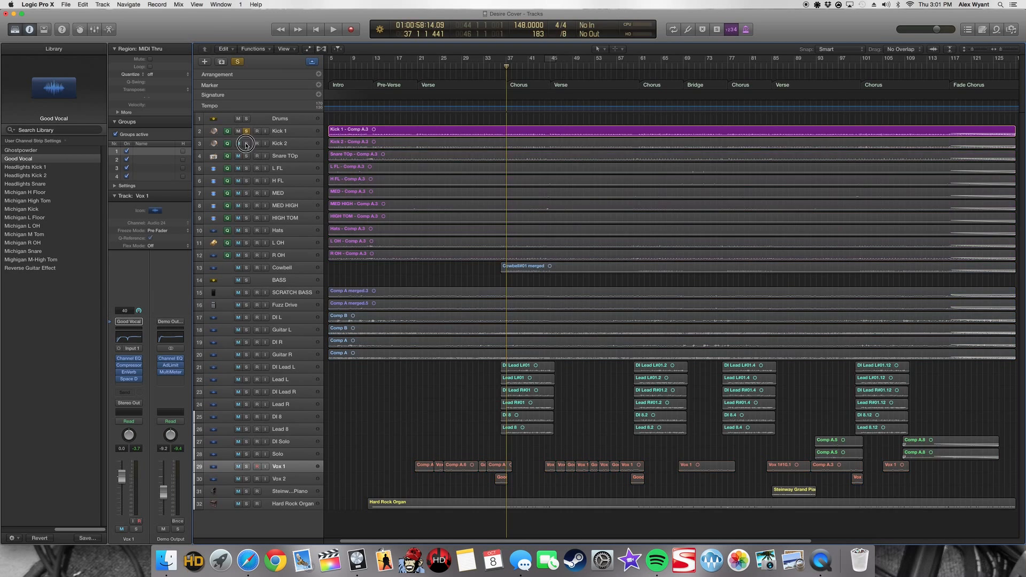
left_click_drag(390, 62, 378, 75)
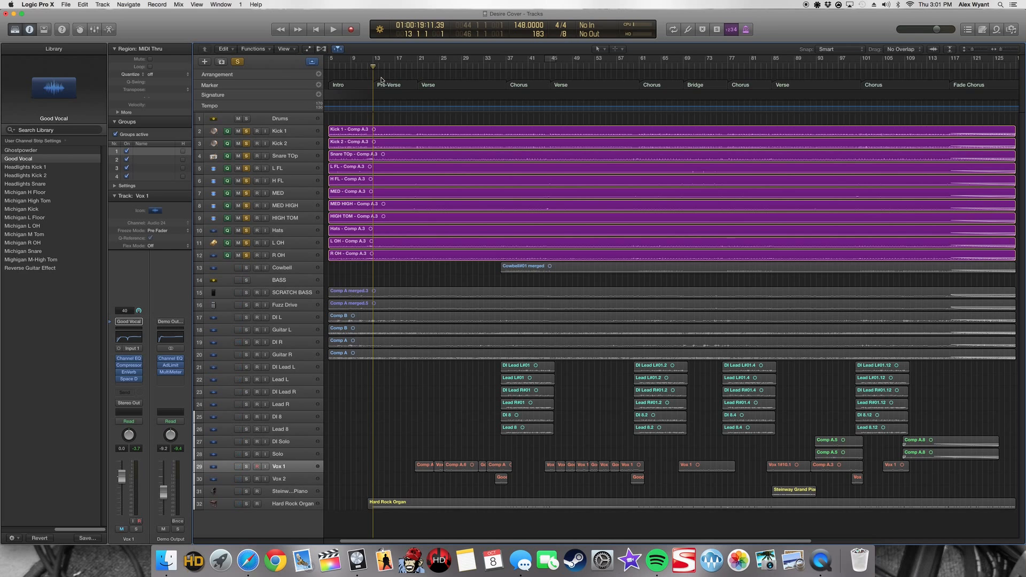
key("space")
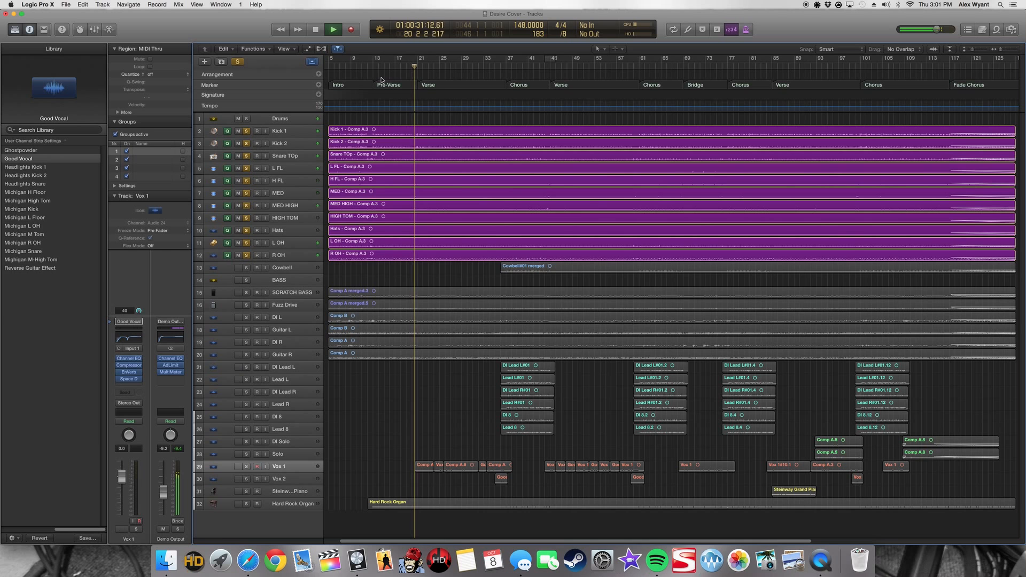
key("space")
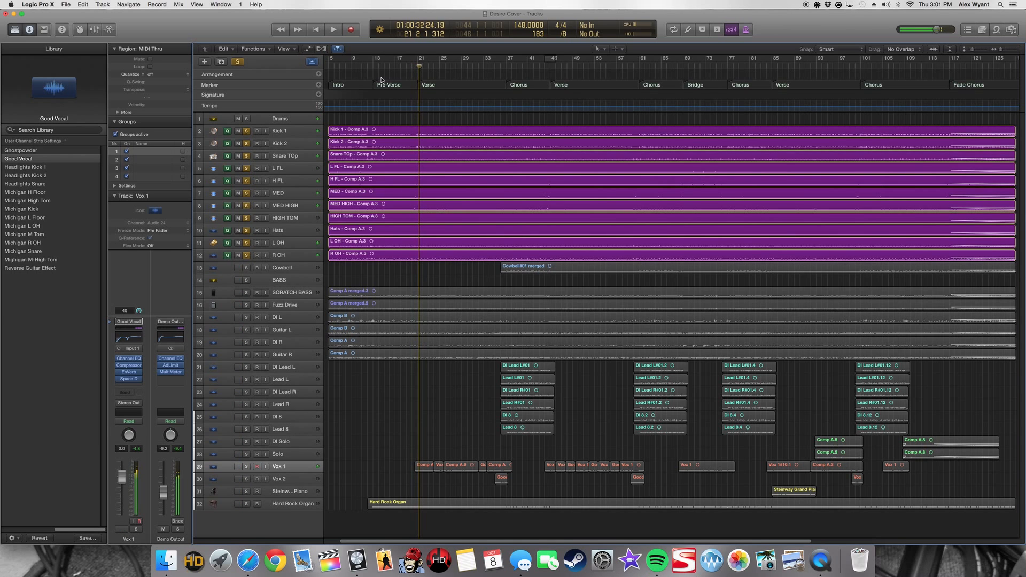
Step: Add SCRATCH BASS and Fuzz Drive to the soloed drums and play them together from bar 20
left_click(383, 272)
mouse_move(383, 272)
left_mouse_down()
mouse_move(385, 240)
mouse_move(389, 271)
left_mouse_up()
left_click(396, 66)
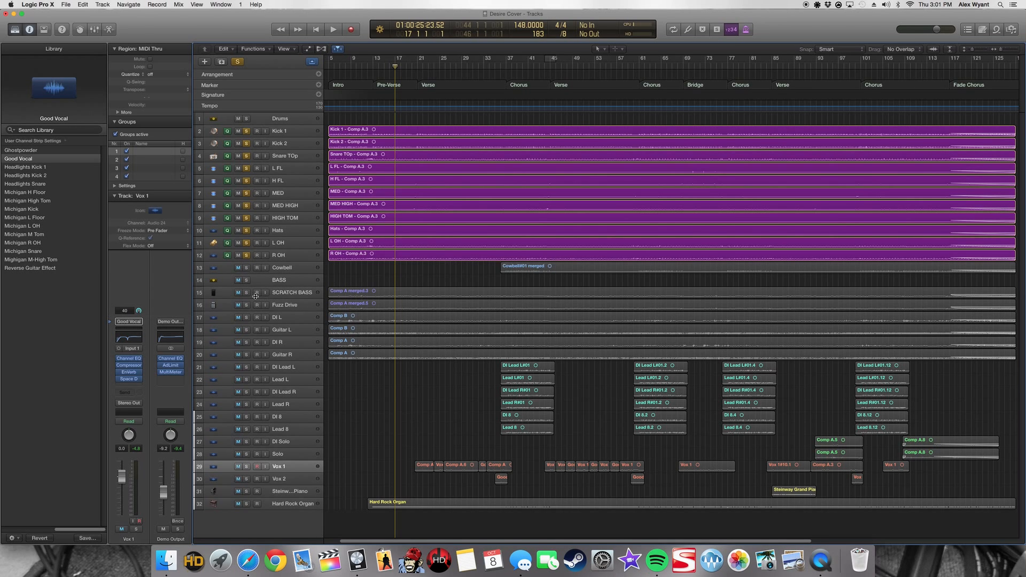
left_click_drag(246, 292, 246, 305)
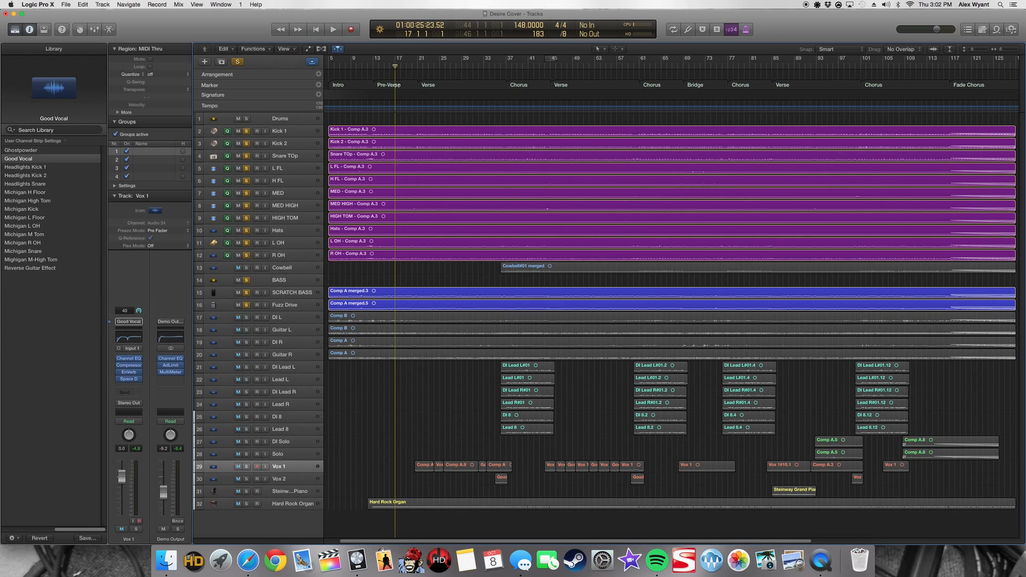
mouse_move(406, 64)
left_mouse_down()
mouse_move(379, 68)
mouse_move(420, 73)
mouse_move(411, 73)
left_mouse_up()
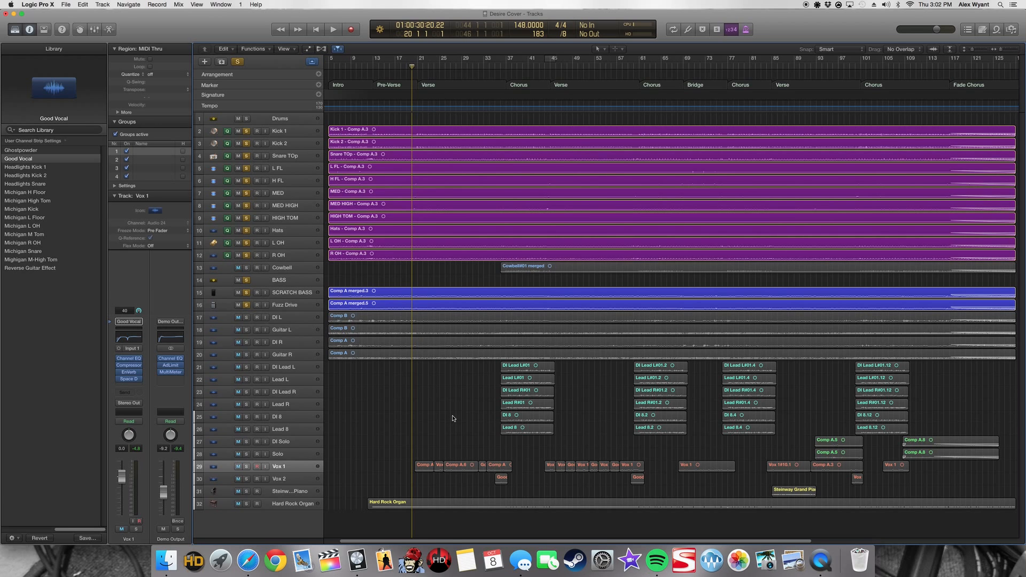
key("space")
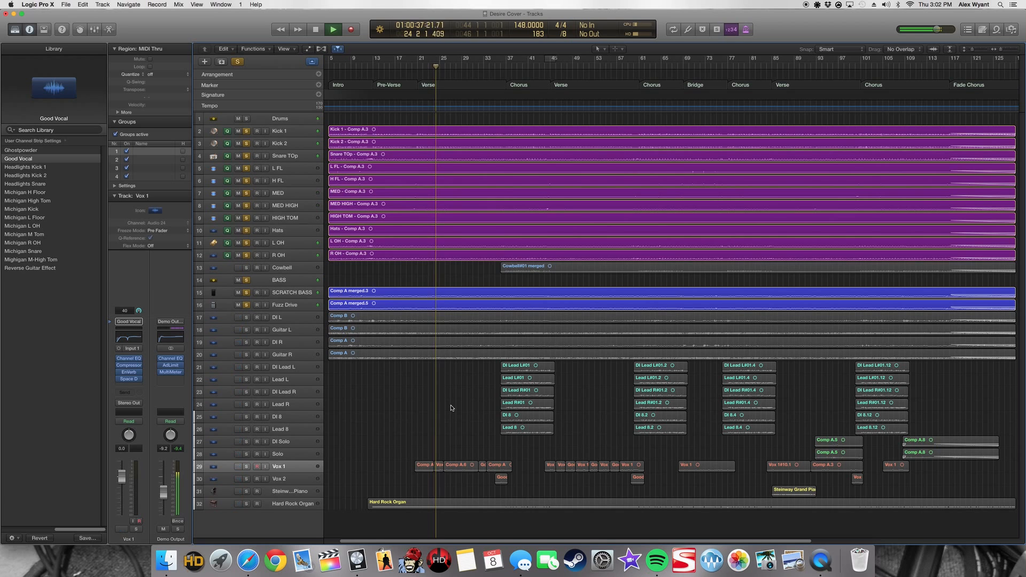
Step: Add Guitar L and Guitar R to the soloed drums and bass and play them together from bar 21
key("space")
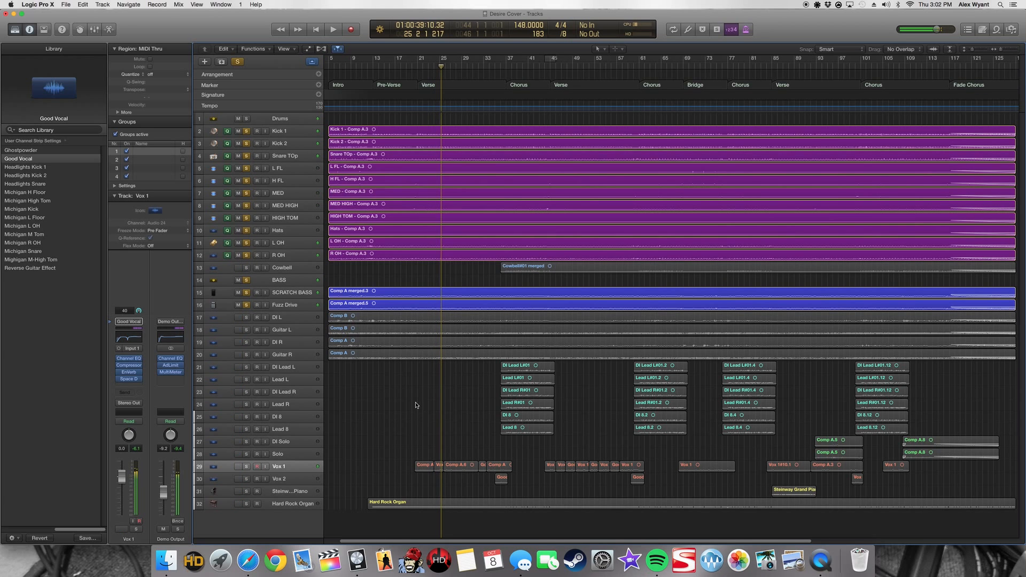
left_click(247, 330)
left_click(246, 354)
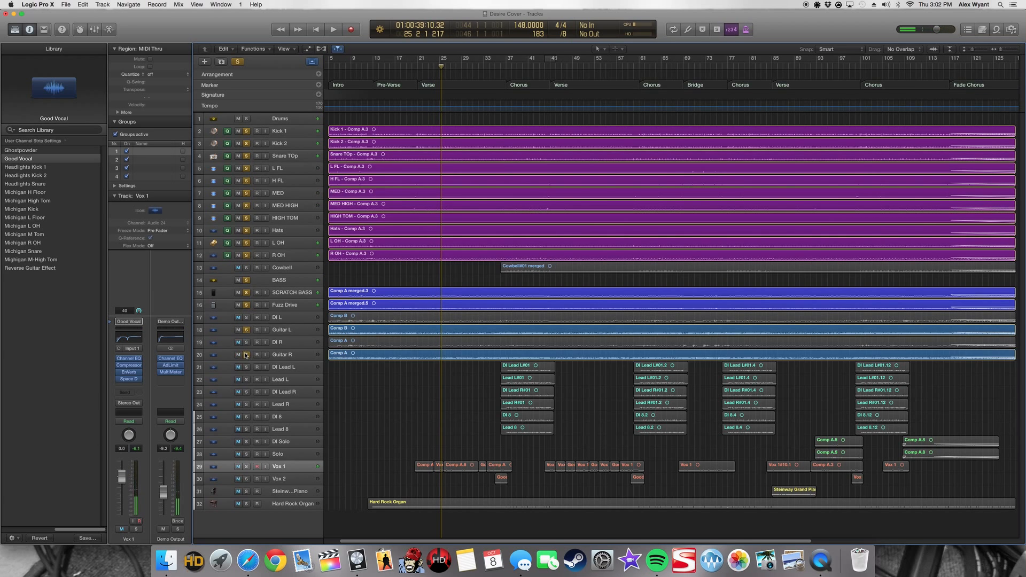
left_click(310, 331)
left_click_drag(455, 66, 417, 67)
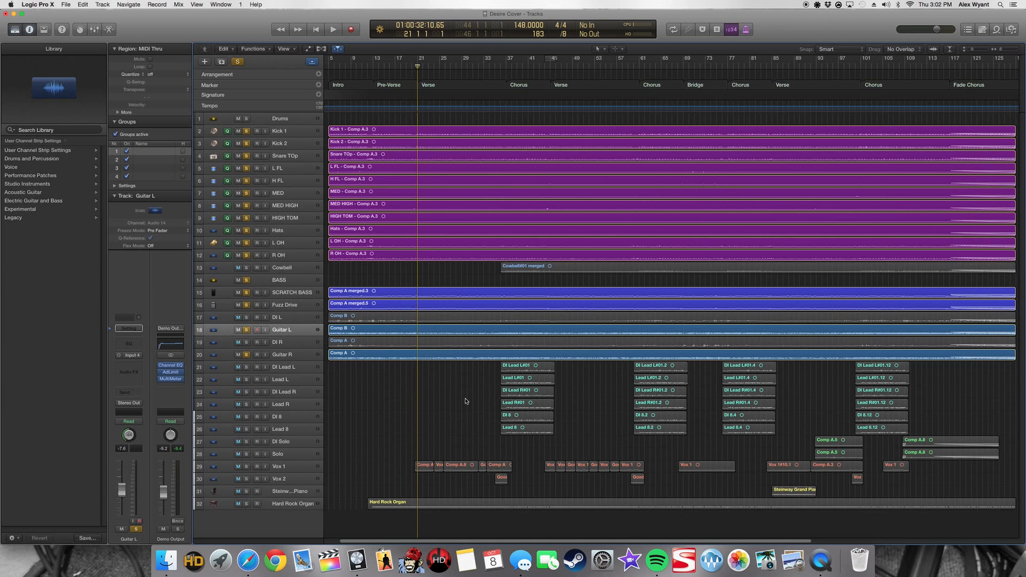
key("space")
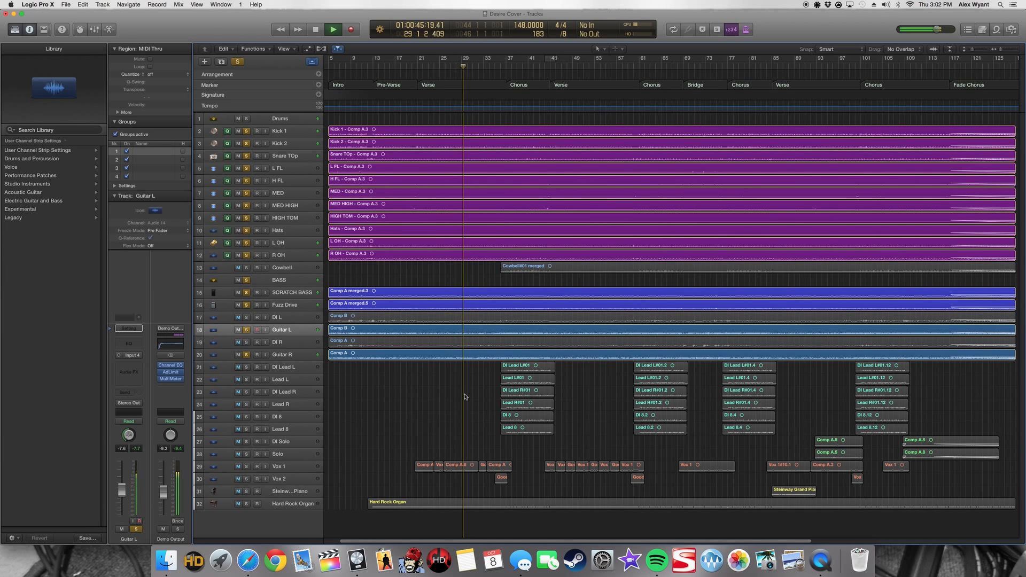
key("space")
Step: Add Hard Rock Organ to the soloed tracks and play the pre-verse from just before the organ region starts
left_click(417, 65)
left_click_drag(417, 65, 373, 65)
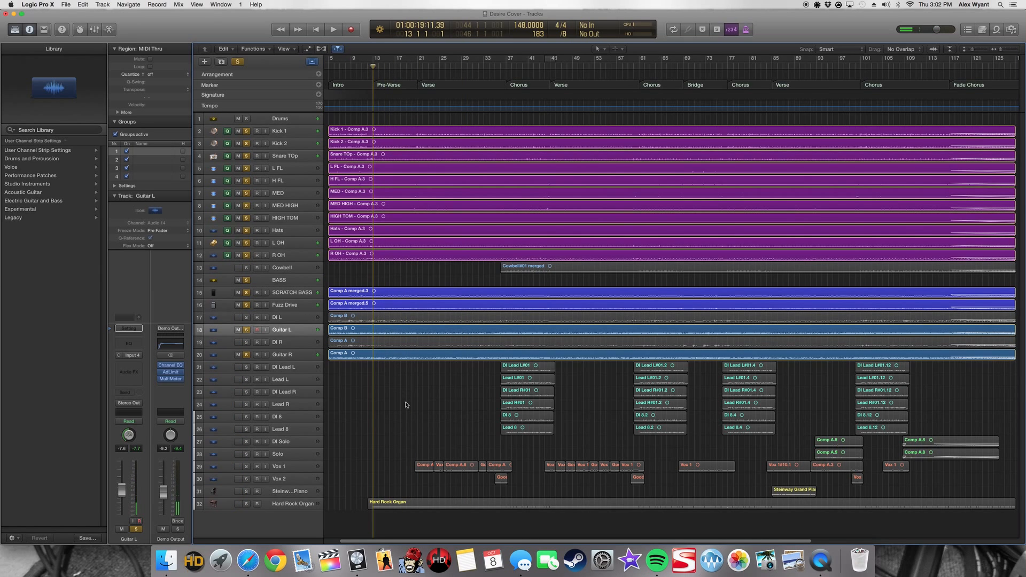
left_click(247, 505)
left_click_drag(383, 64, 366, 66)
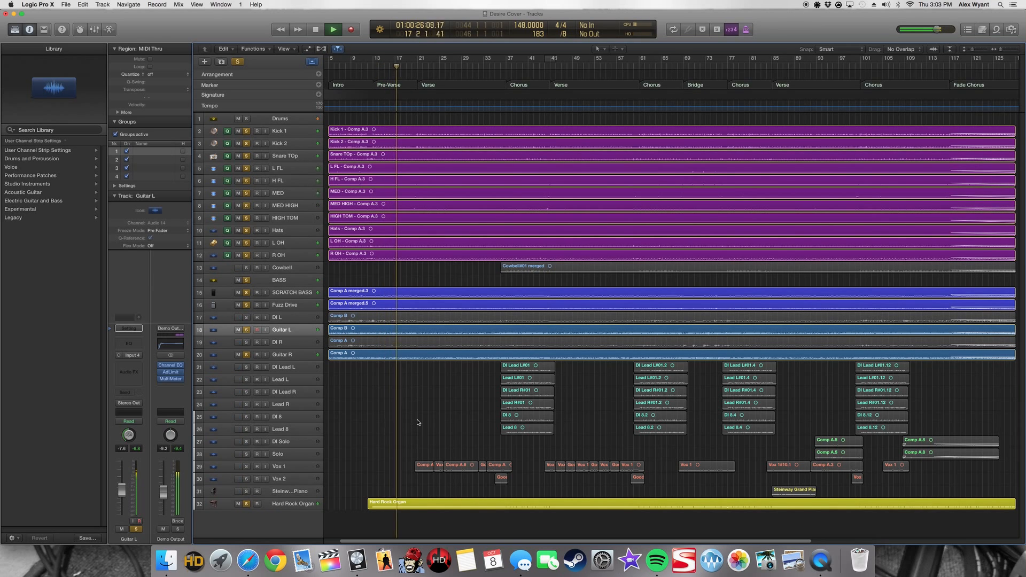
key("space")
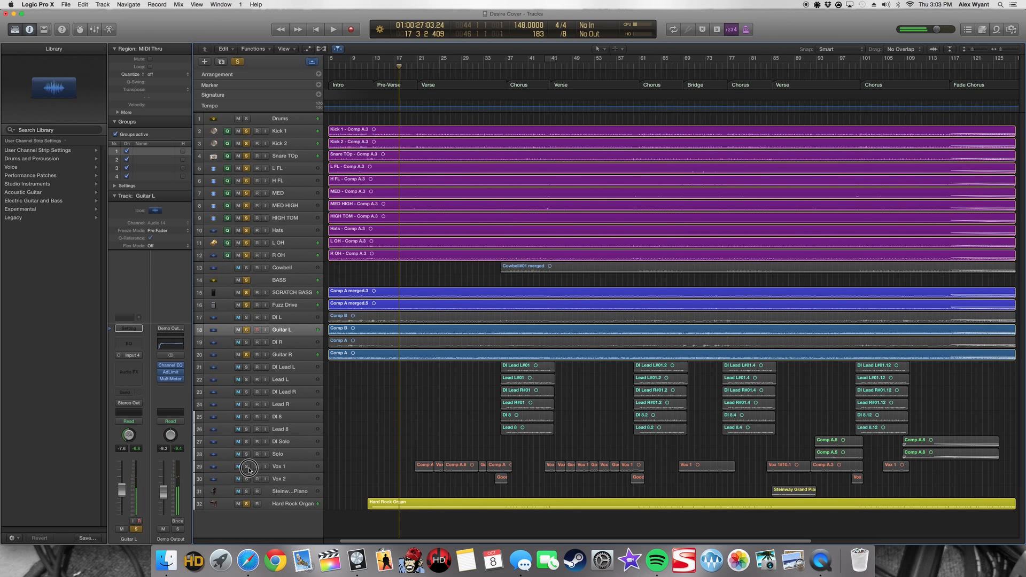
Step: Add Vox 1 to the soloed tracks and play the first verse with the vocal
left_click(265, 466)
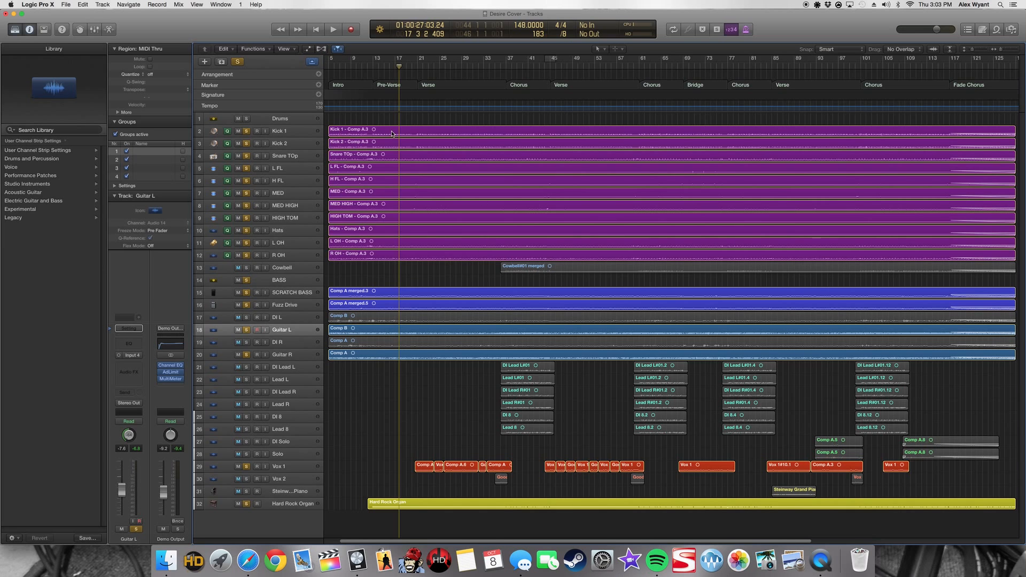
key("space")
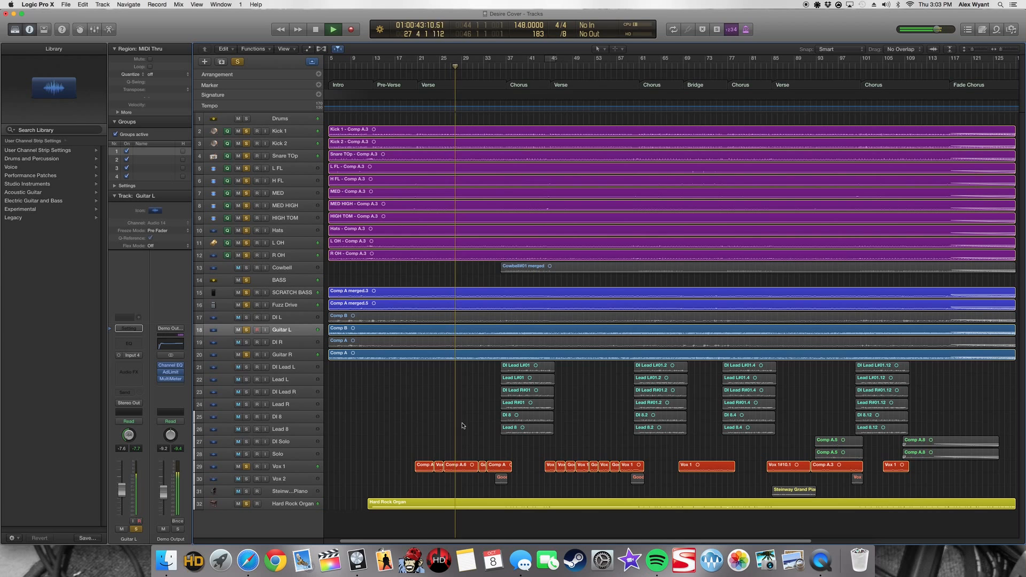
key("space")
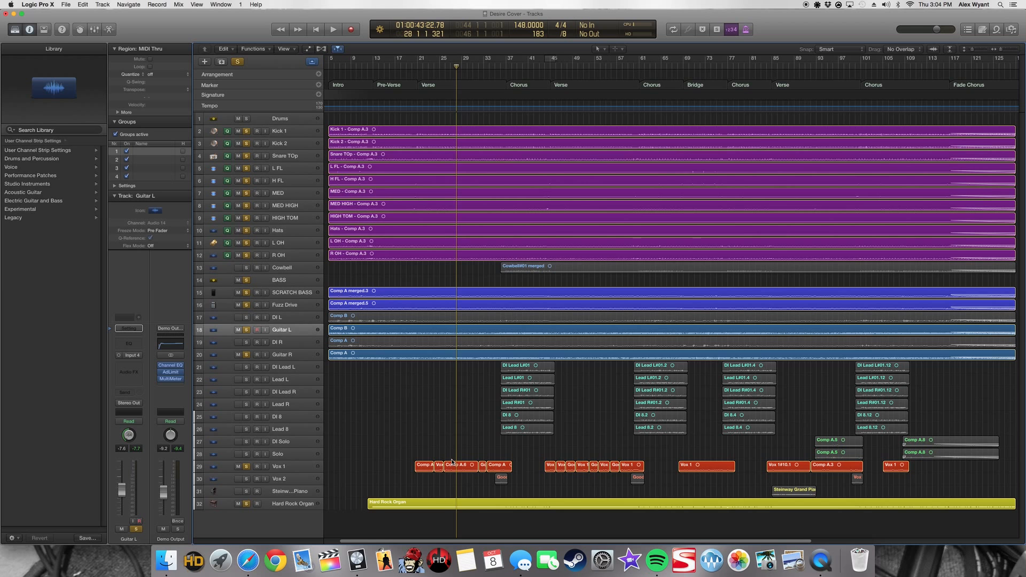
Step: Examine the first-verse Vox 1 regions up close and replay their phrases in the soloed mix, including from bar 22
left_click_drag(405, 452, 486, 492)
left_click(433, 66)
key("space")
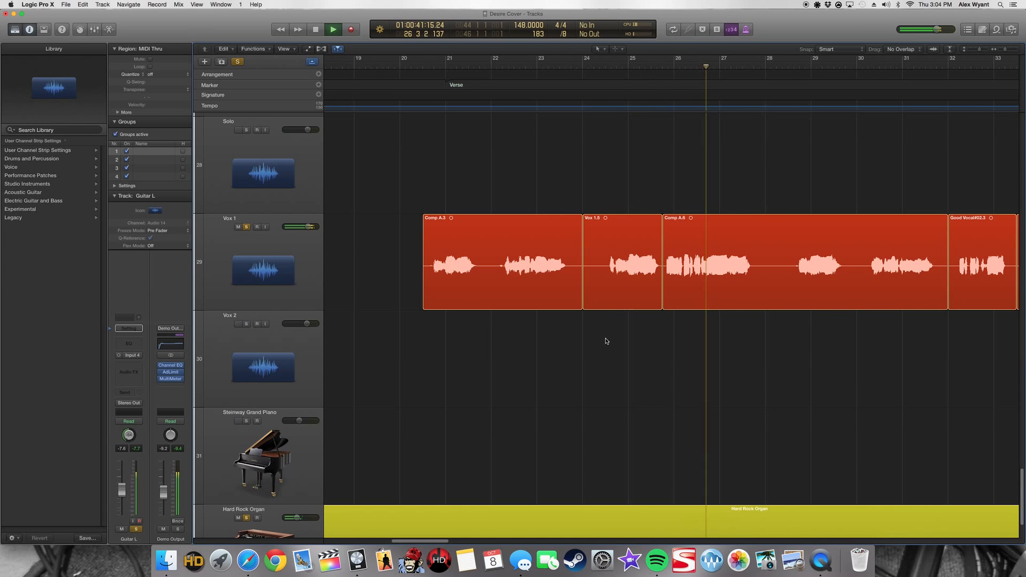
key("space")
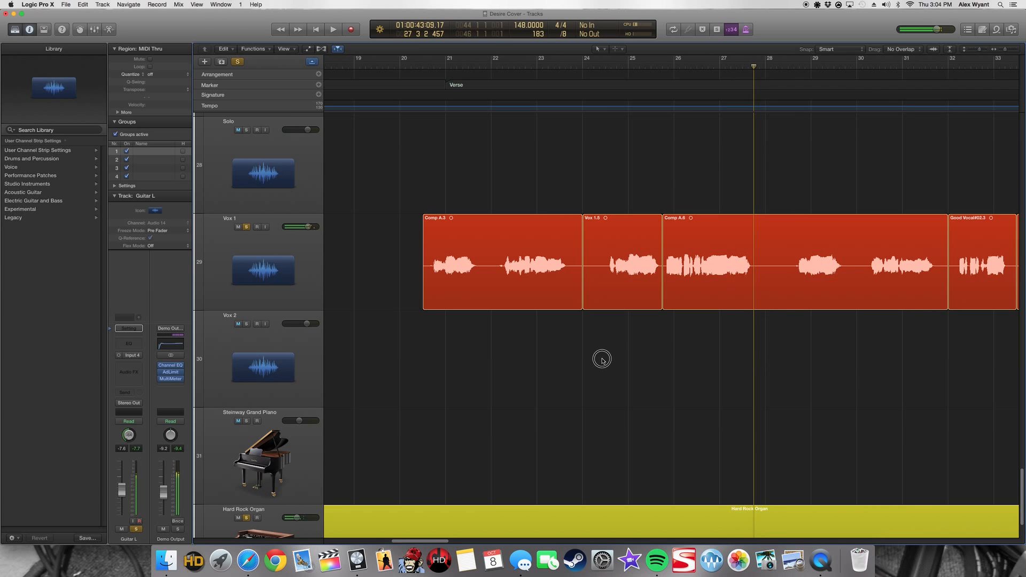
scroll(420, 537, "right", 3)
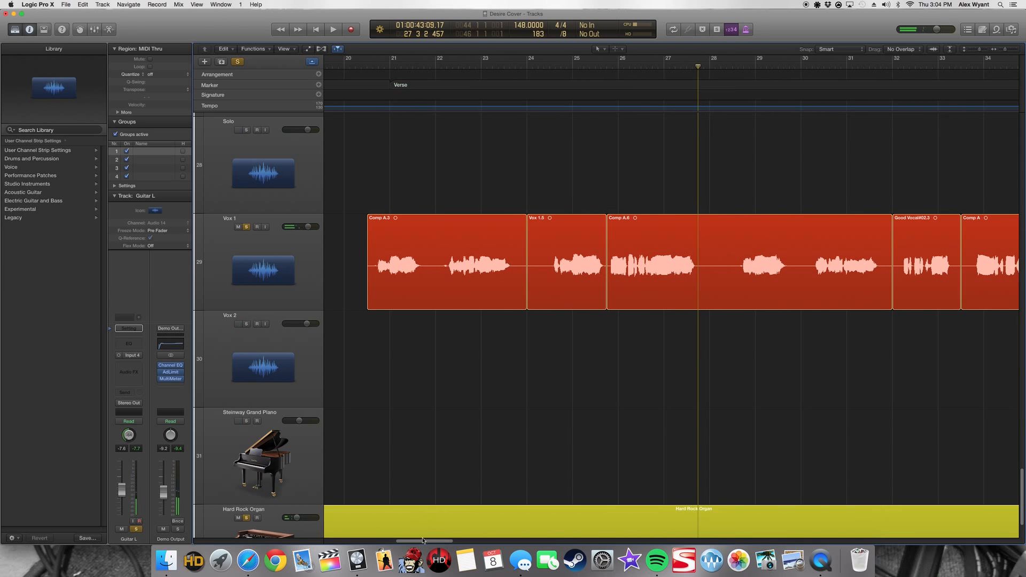
left_click(443, 62)
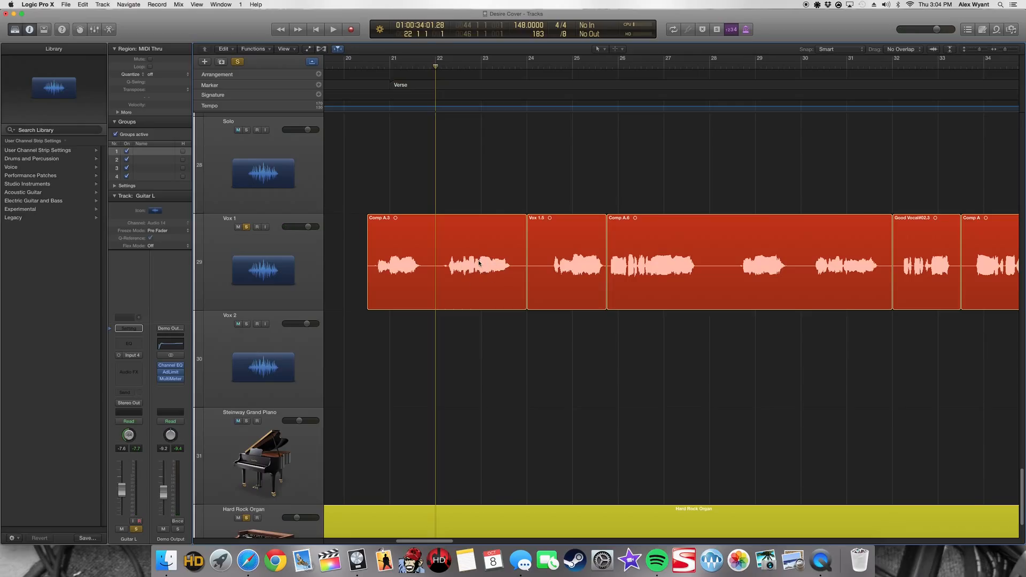
key("space")
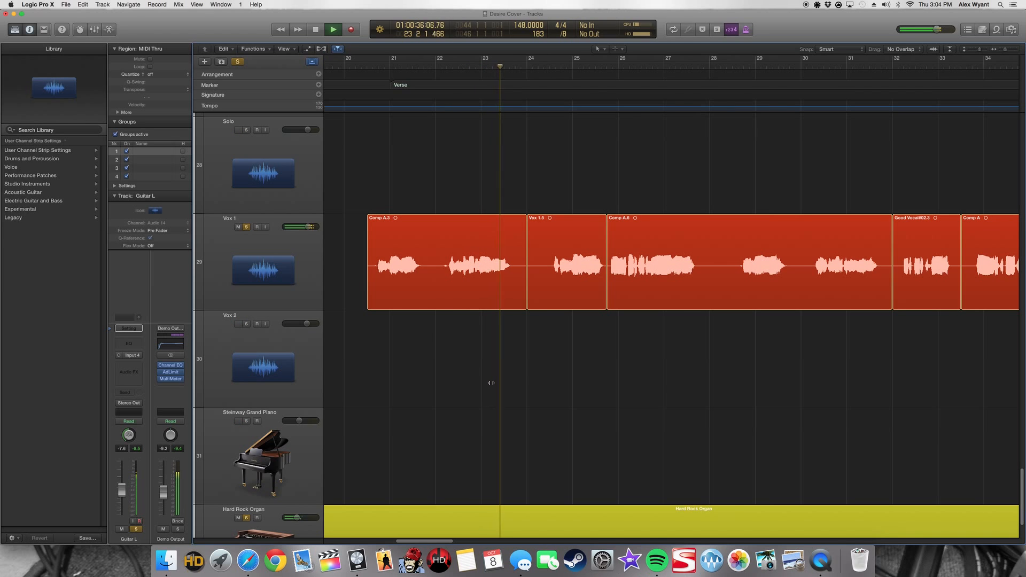
key("space")
key("z")
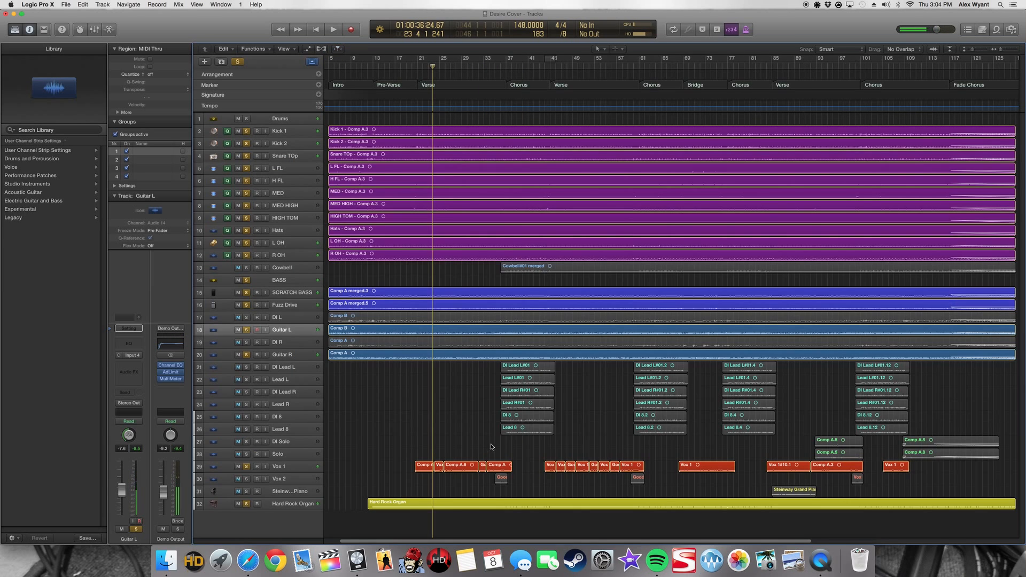
Step: Add Vox 2 to the soloed tracks and play its first overlap with Vox 1 from bar 35
left_click(246, 480)
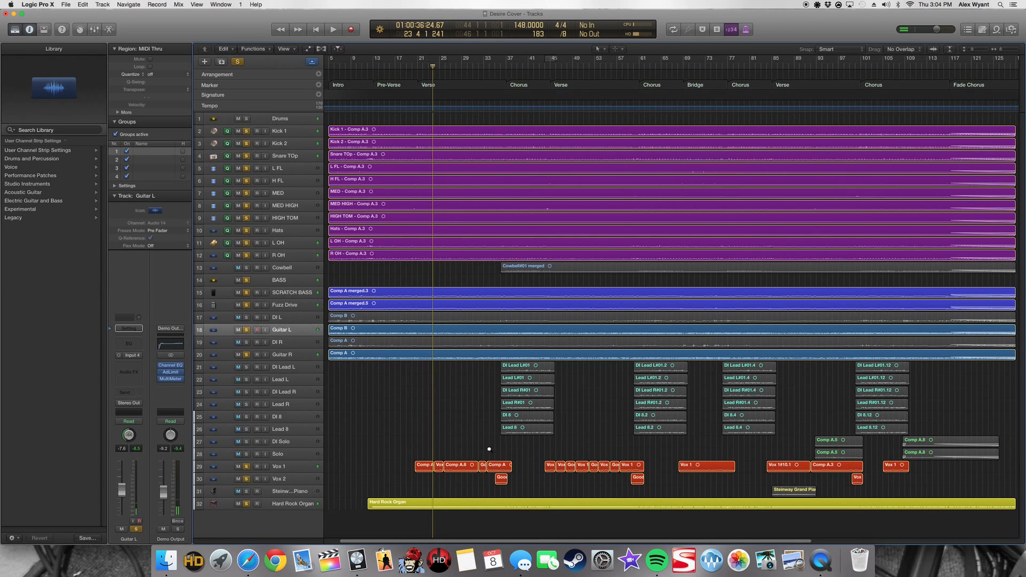
left_click_drag(489, 449, 528, 497)
left_click(286, 369)
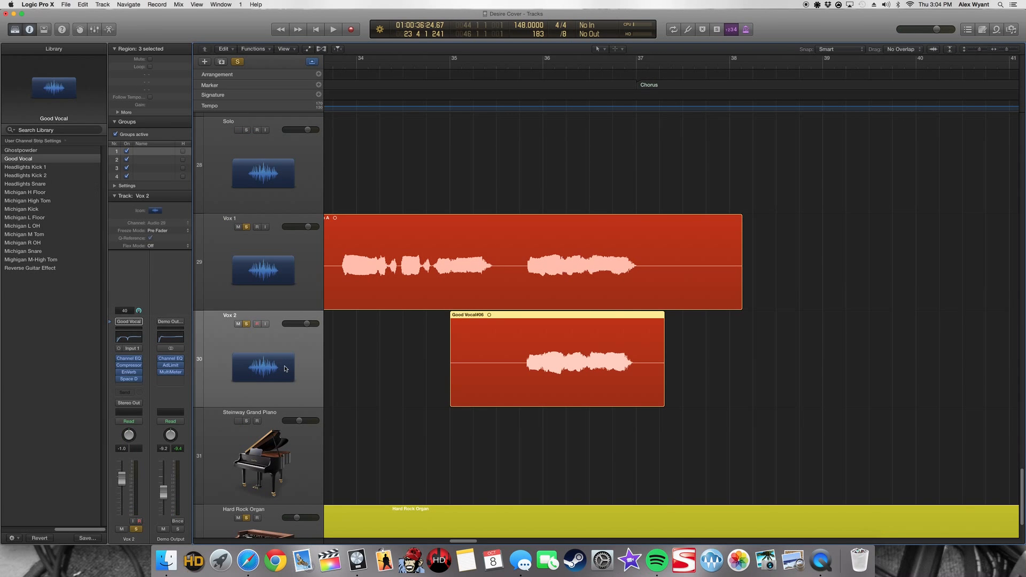
left_click(497, 66)
key("space")
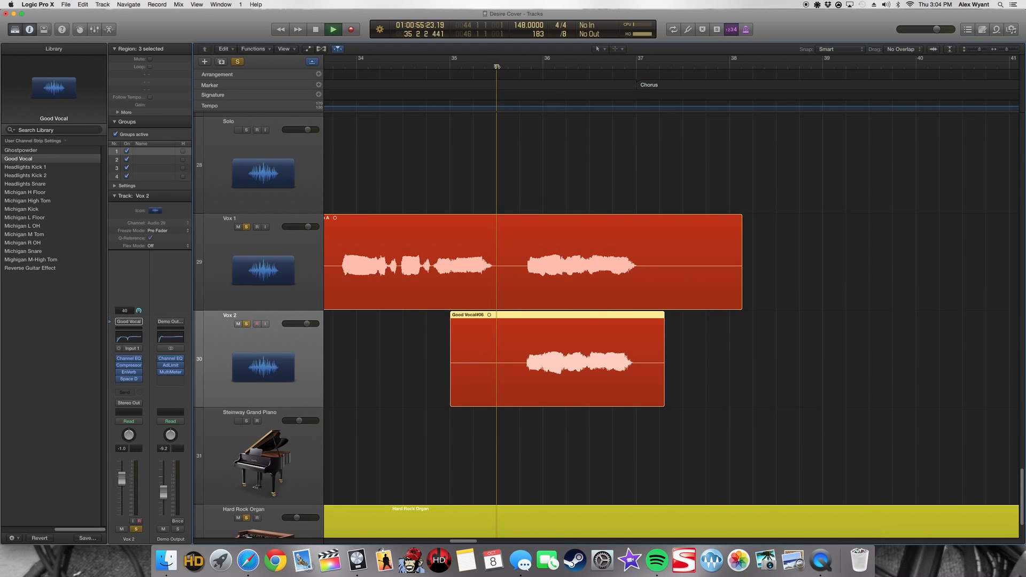
left_click(405, 398)
key("space")
key("z")
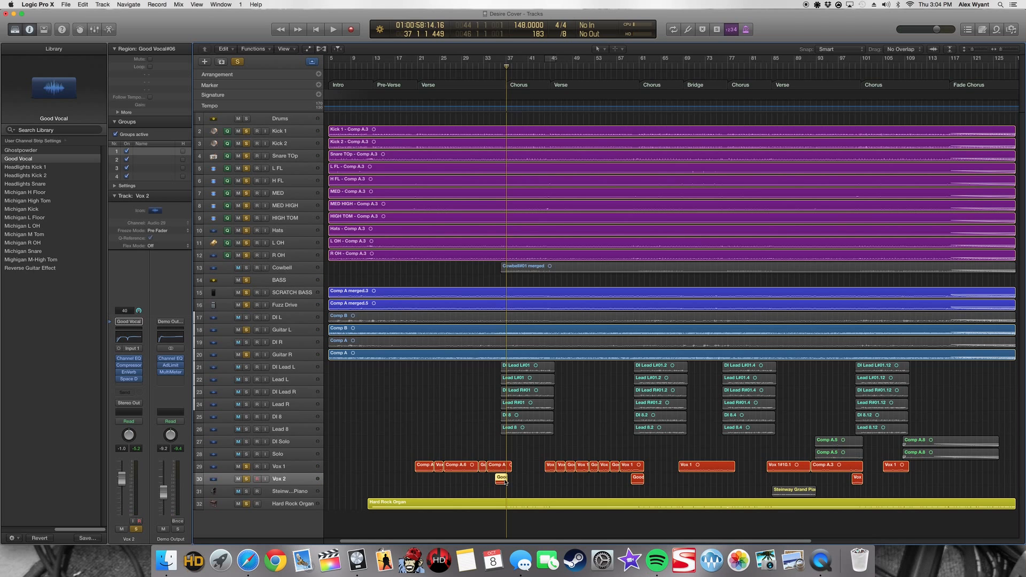
left_click(277, 479)
left_click(538, 488)
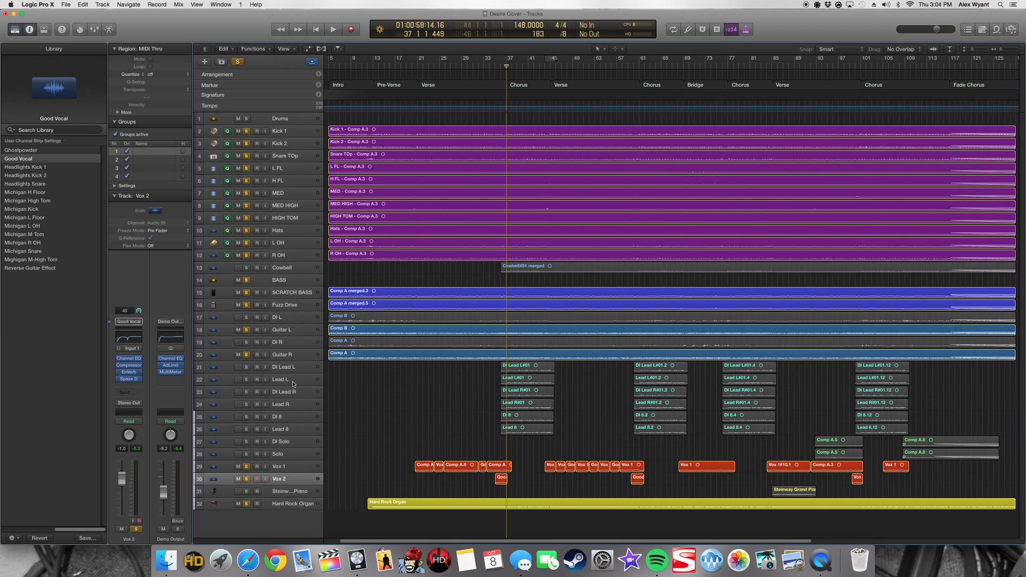
Step: Add Lead L, Lead R, Lead 8 and Cowbell to the soloed tracks and play the first chorus from bar 36
left_click(240, 379)
left_click(240, 404)
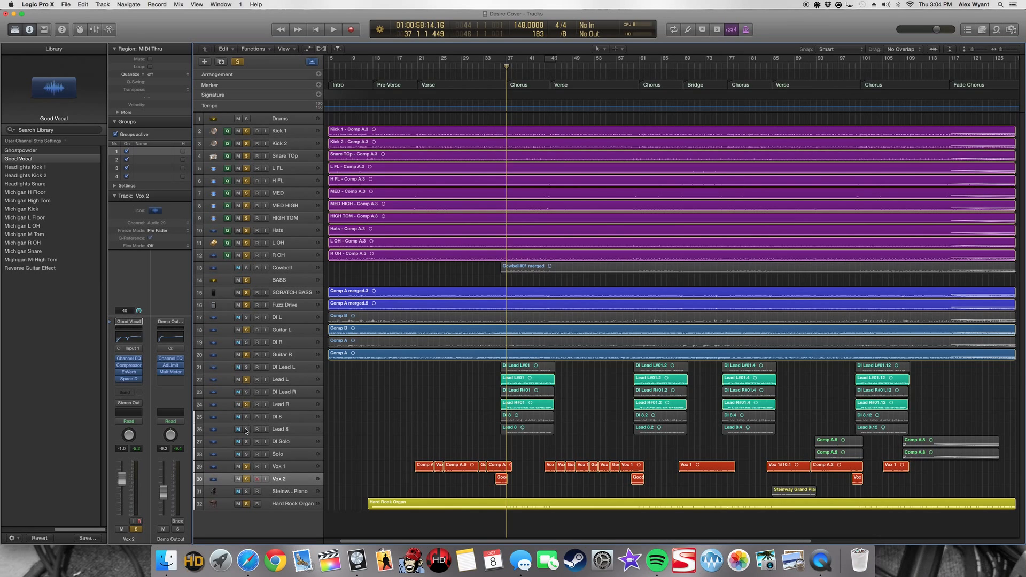
left_click(240, 429)
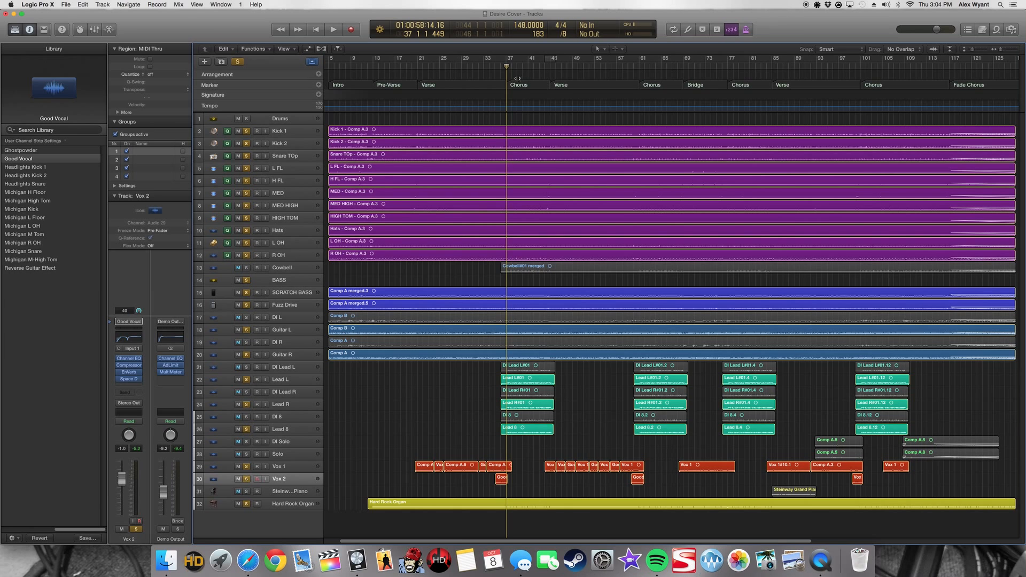
left_click_drag(522, 65, 500, 67)
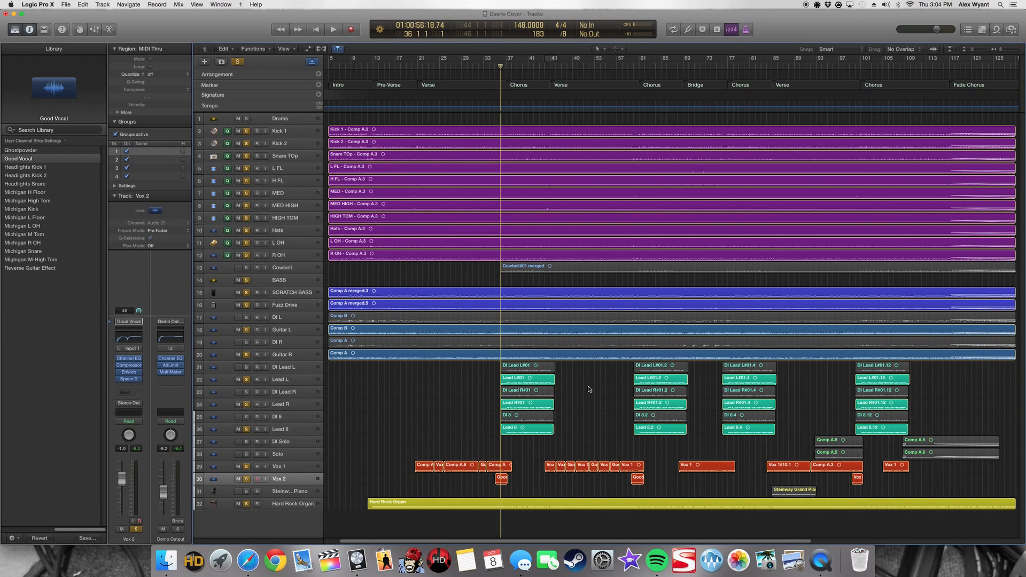
key("space")
left_click(244, 271)
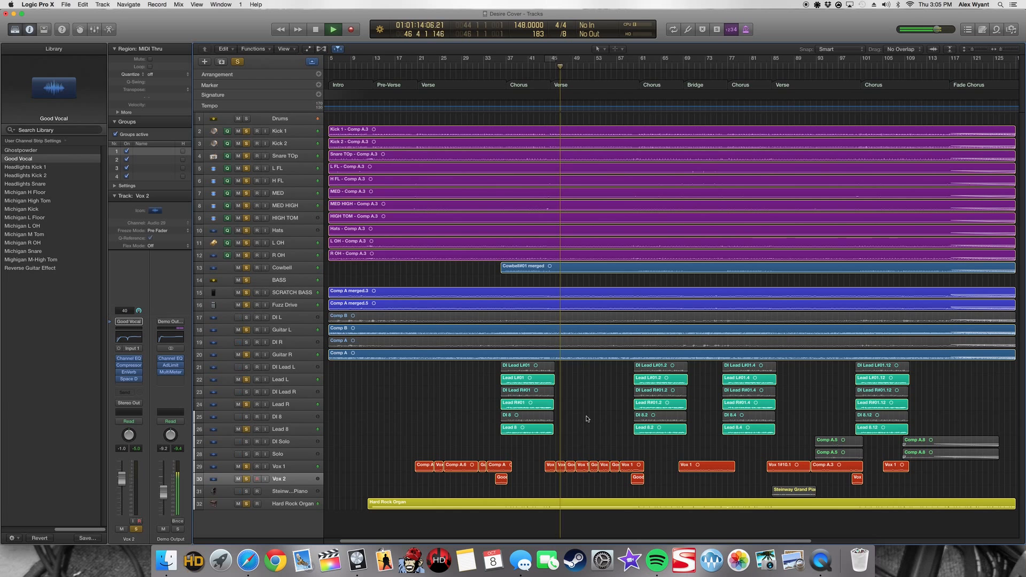
key("space")
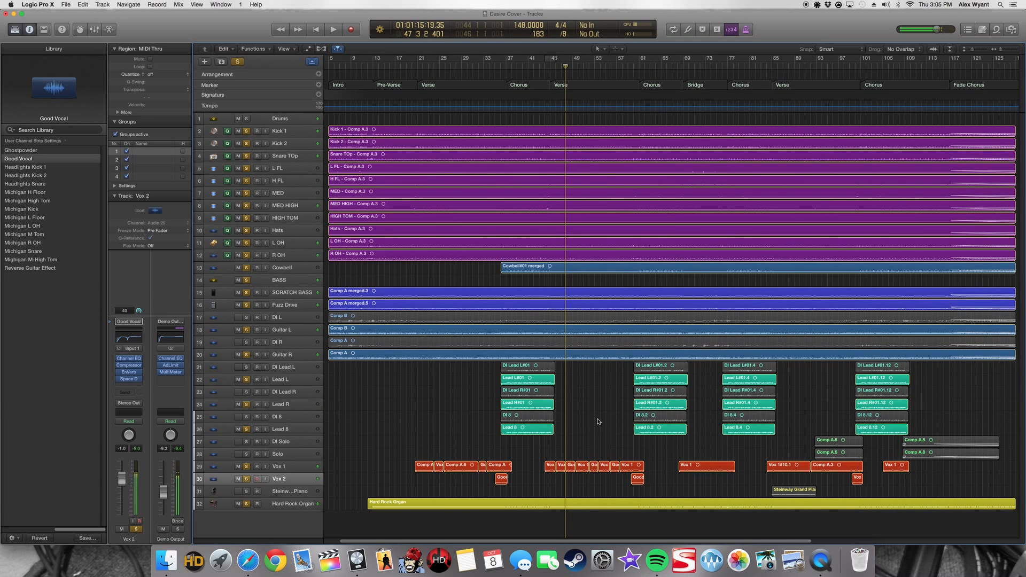
Step: Add Steinway Grand Piano to the soloed tracks and play its part in the last verse from bar 83
left_click_drag(652, 543, 734, 544)
left_click(247, 492)
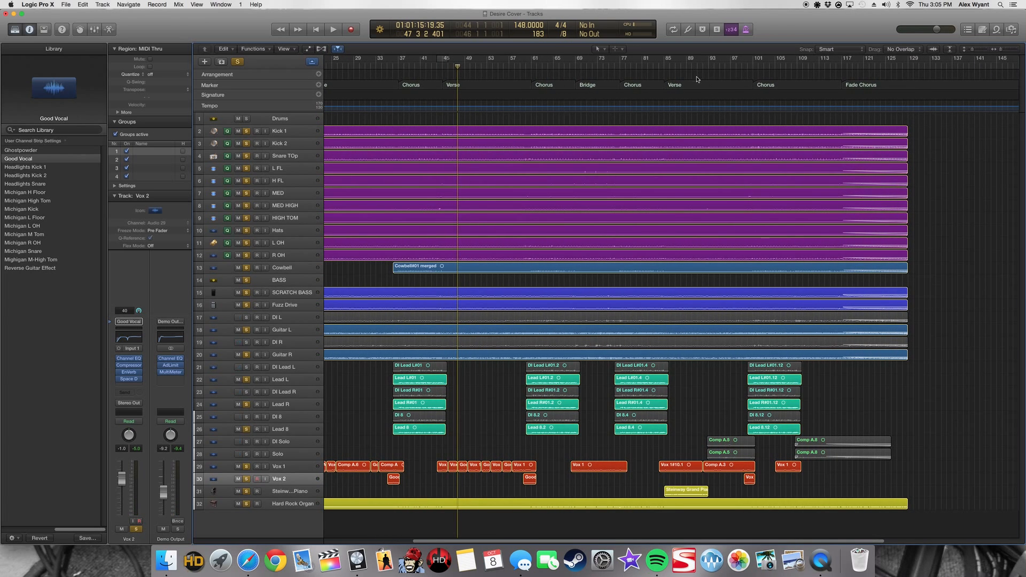
left_click(658, 64)
left_click_drag(658, 65, 653, 64)
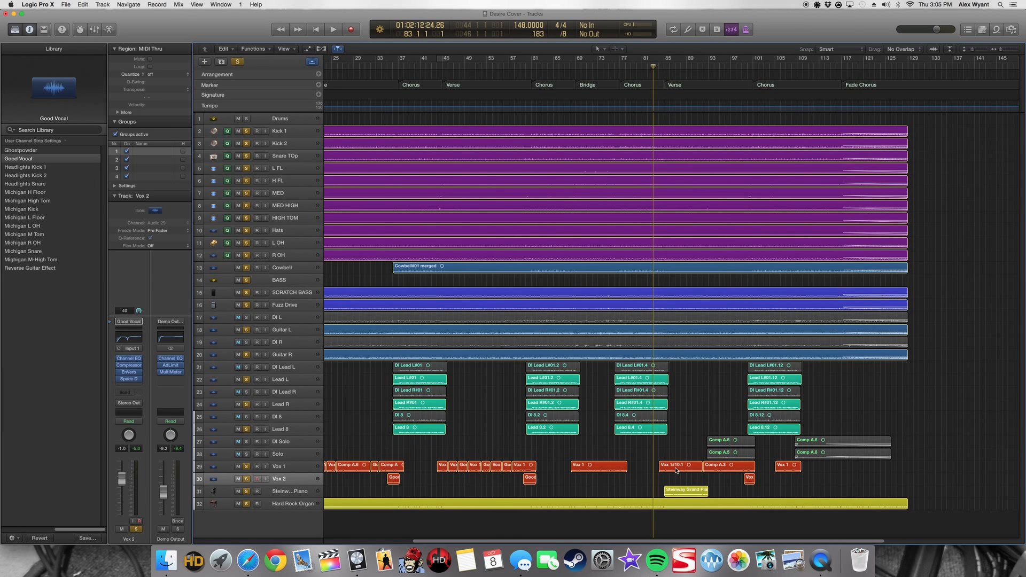
key("space")
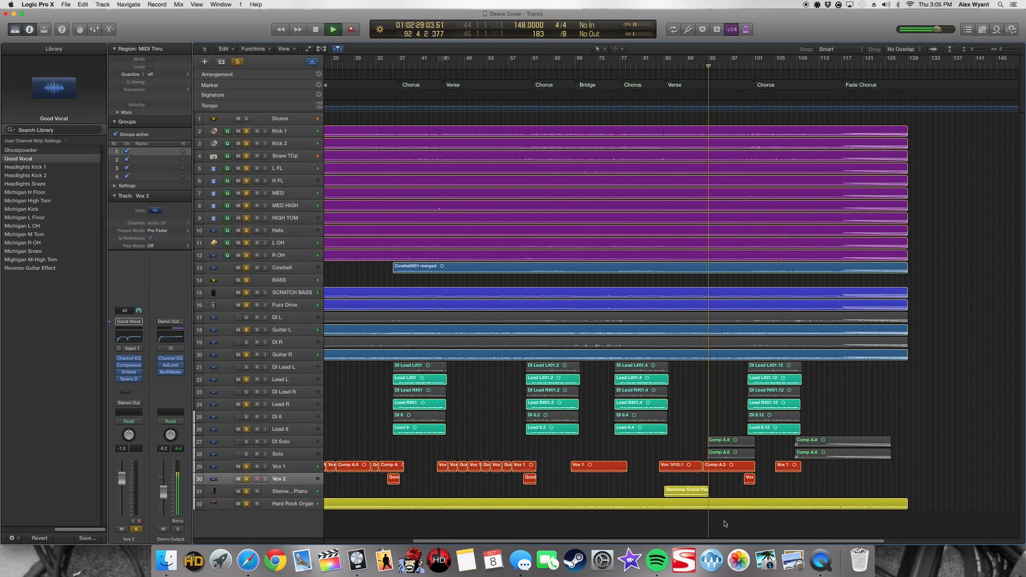
key("space")
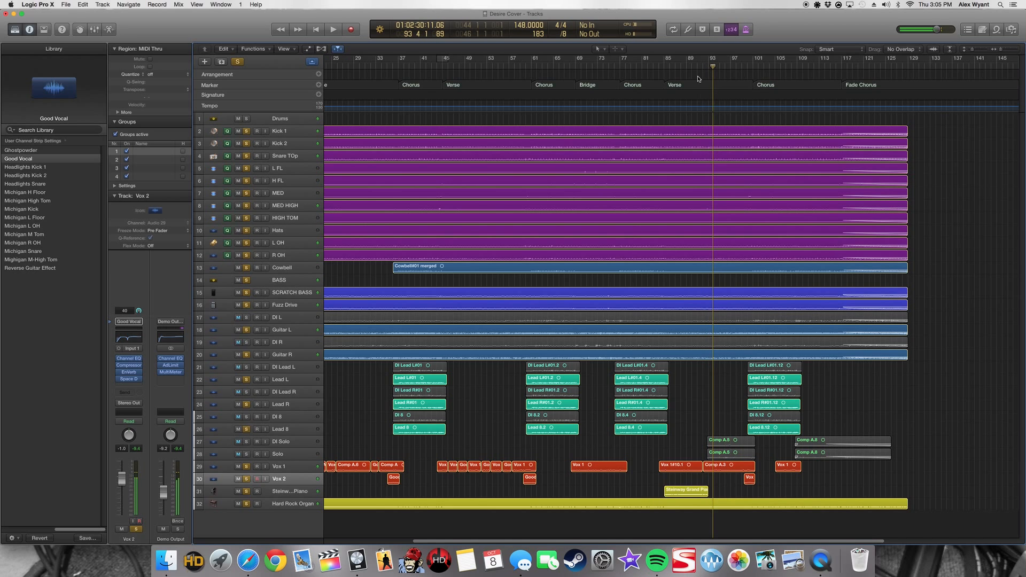
Step: Add the Solo guitar track to the soloed tracks and play both guitar solos from bar 91
left_click(702, 67)
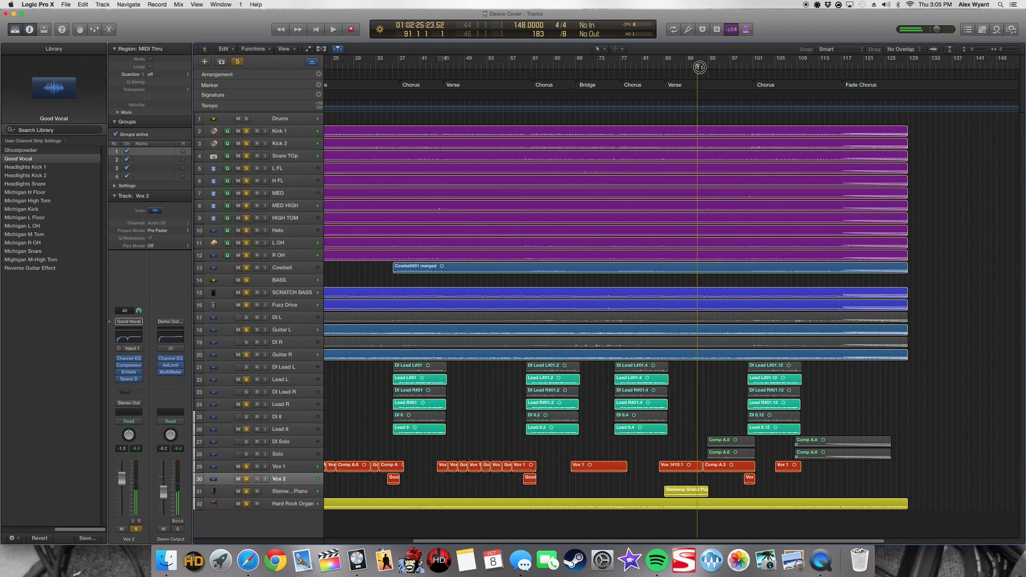
left_click(247, 454)
left_click(739, 452)
left_click(775, 451)
left_click(732, 454)
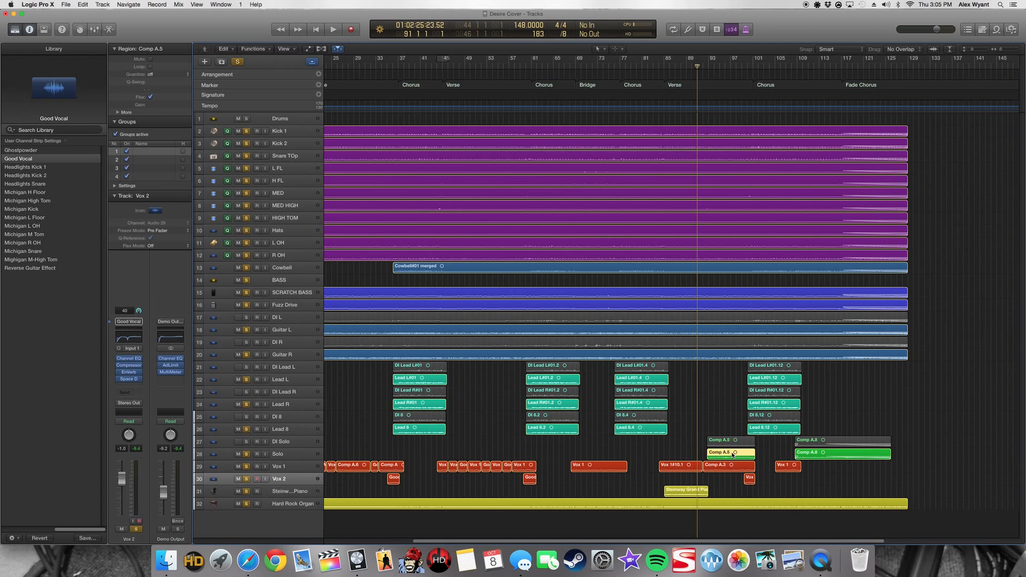
left_click(776, 483)
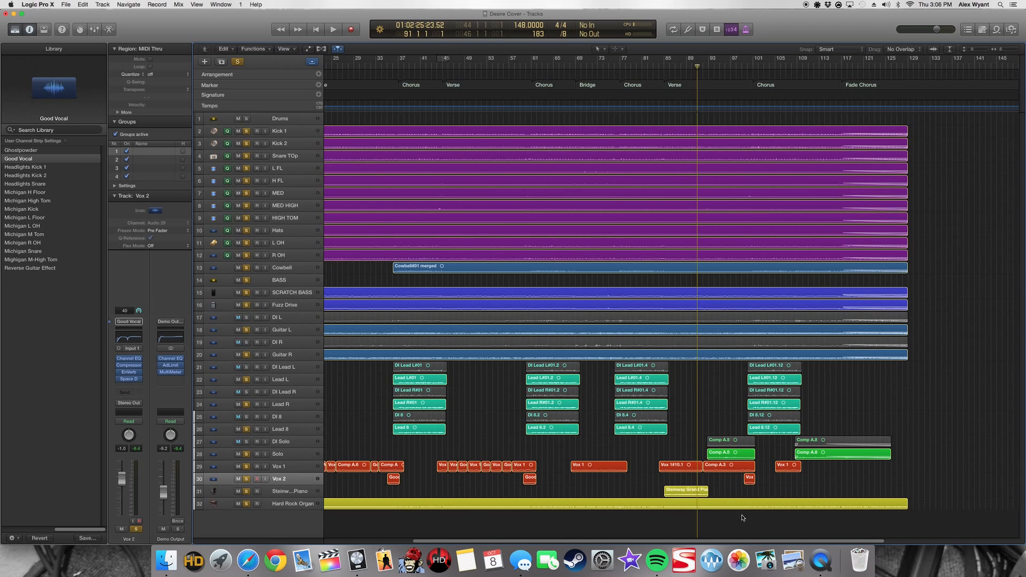
key("space")
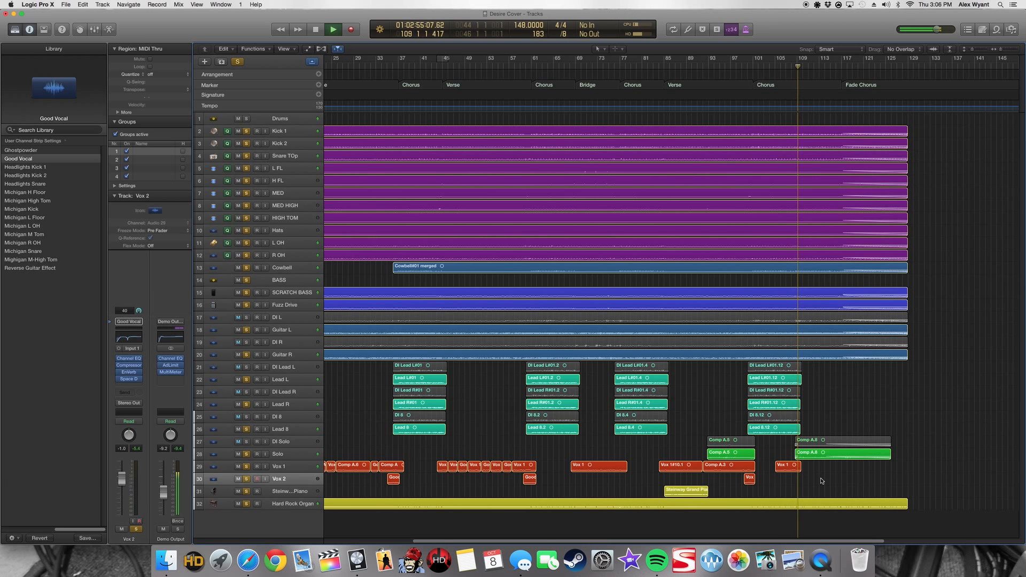
Step: Show the track automation during the second guitar solo, hide it again and stop playback at the fade chorus
key("a")
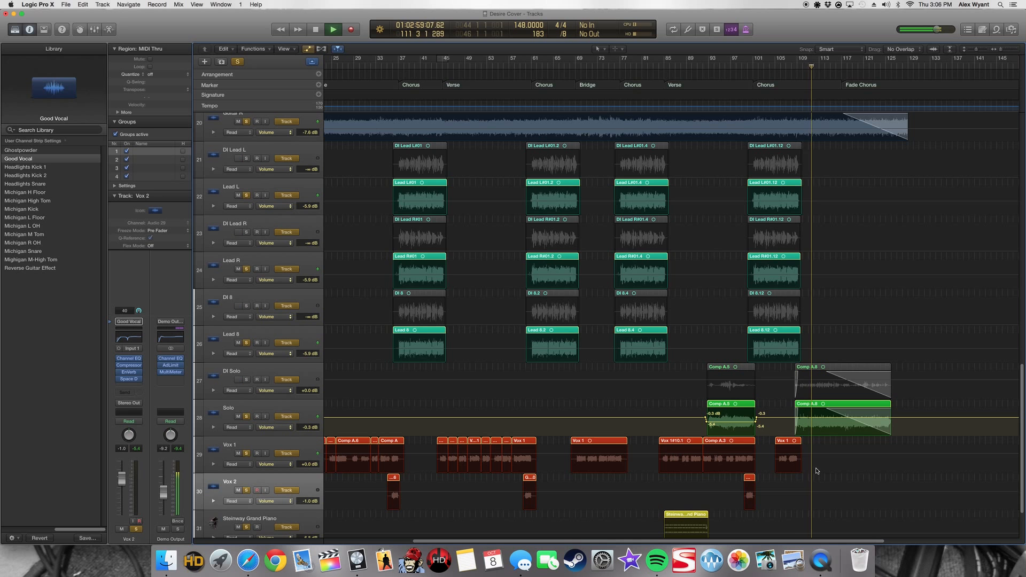
key("a")
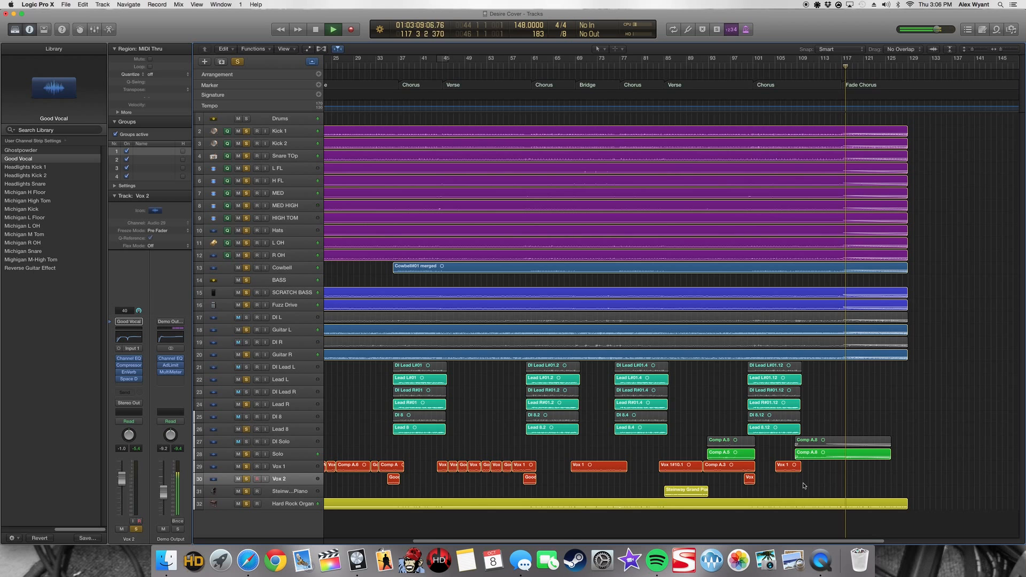
key("space")
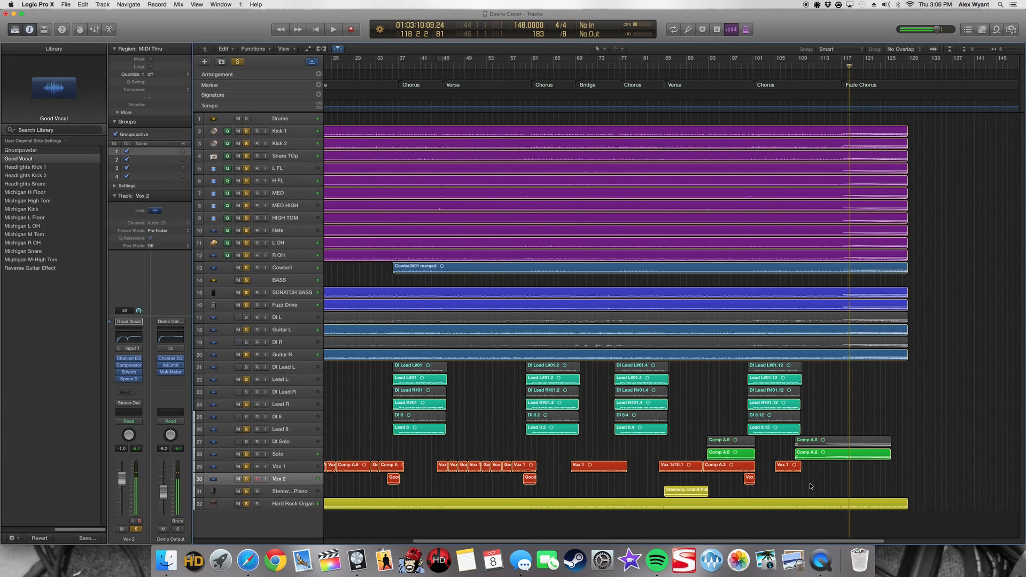
Step: Select all the drum regions from Kick 1 to R OH to point them out, and clear the selection
left_click_drag(702, 542, 579, 539)
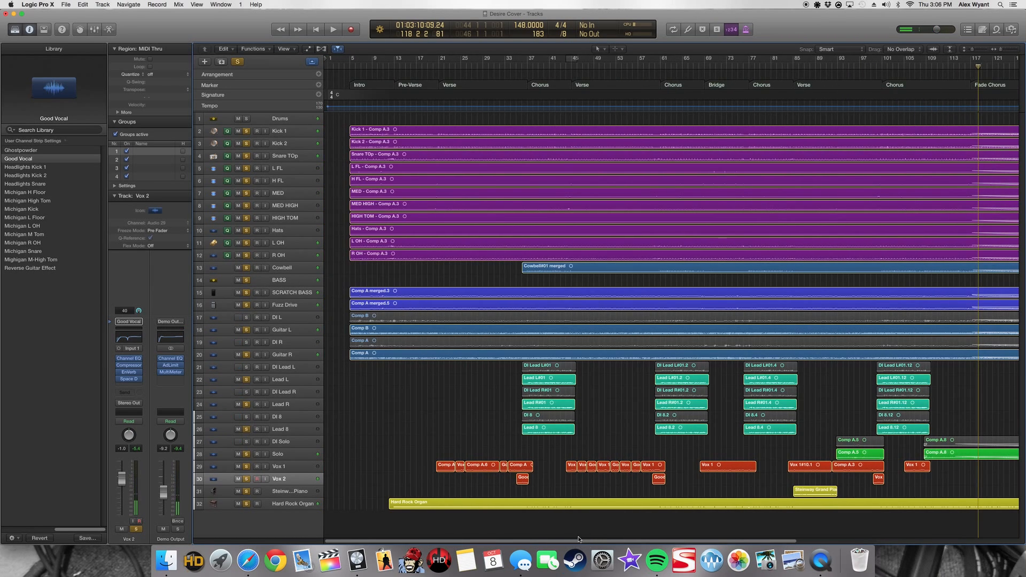
scroll(577, 525, "right", 1)
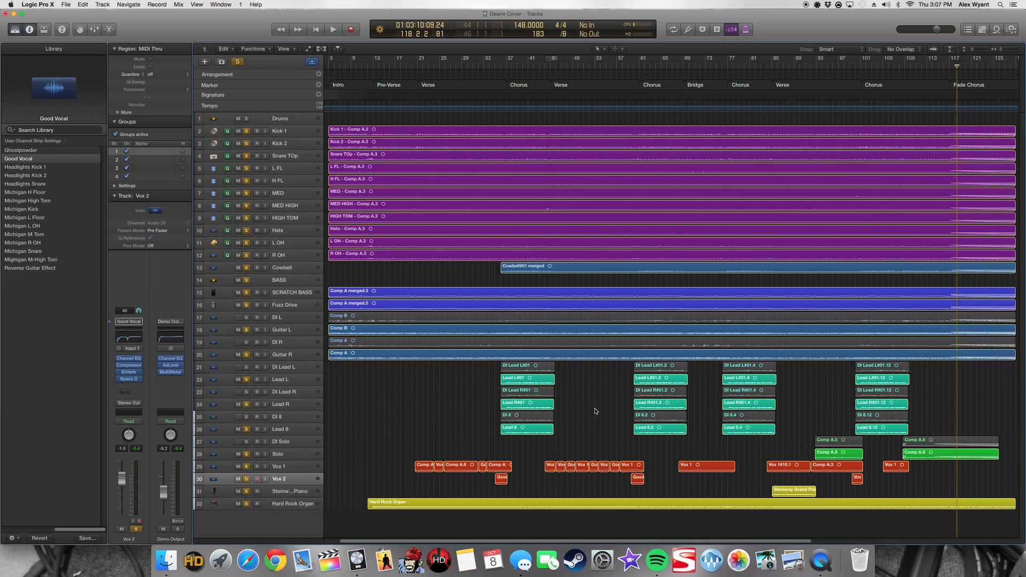
left_click_drag(415, 286, 408, 133)
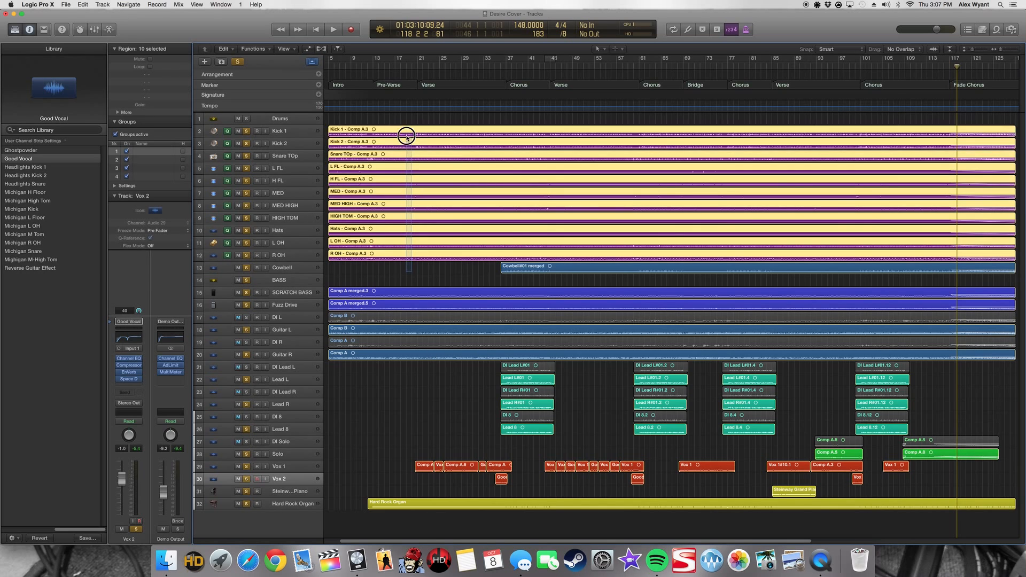
left_click(438, 381)
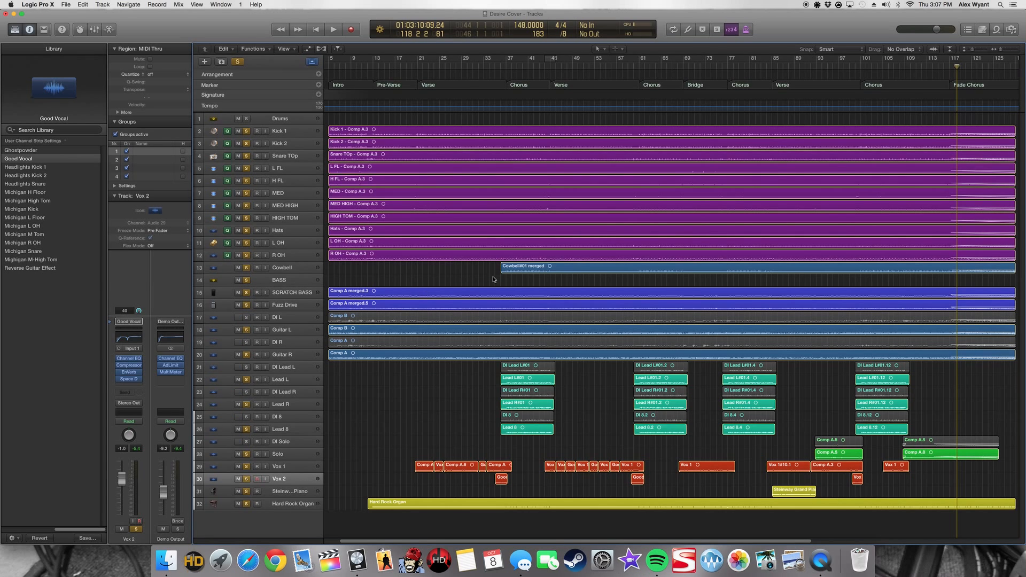
Step: Point out the SCRATCH BASS and Fuzz Drive regions by selecting them together, and clear the selection
left_click_drag(462, 279, 462, 302)
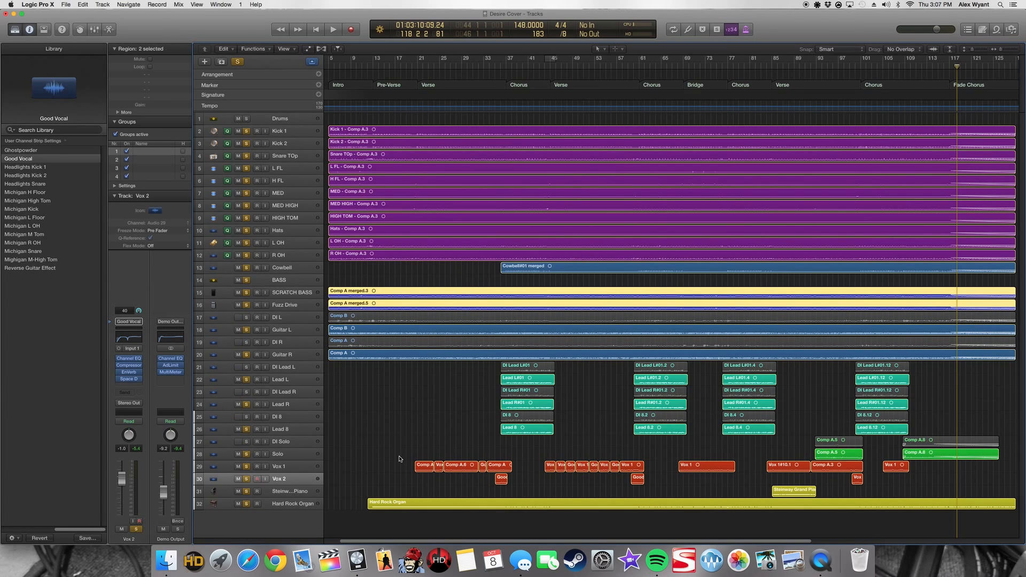
left_click(388, 429)
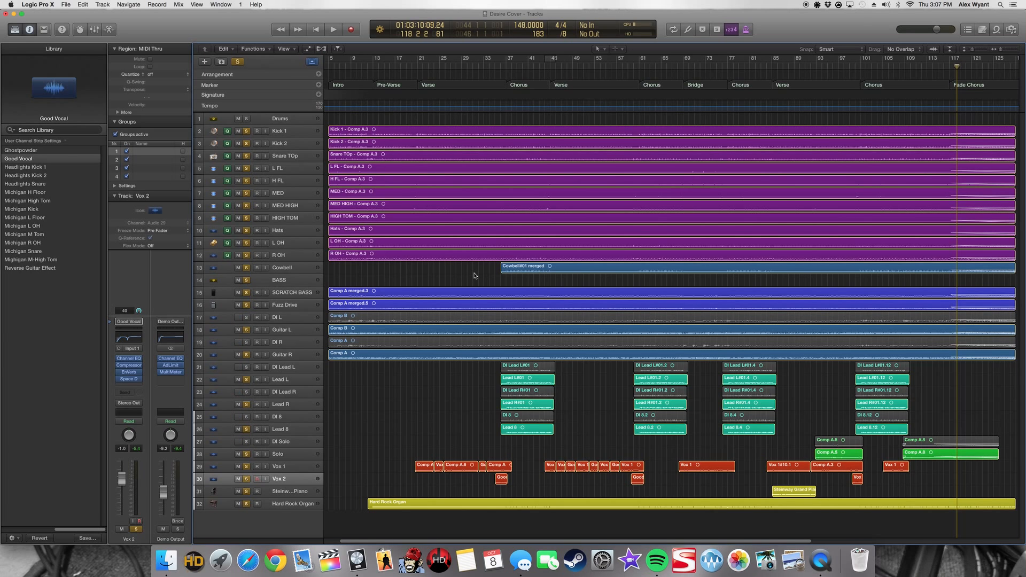
left_click(451, 293)
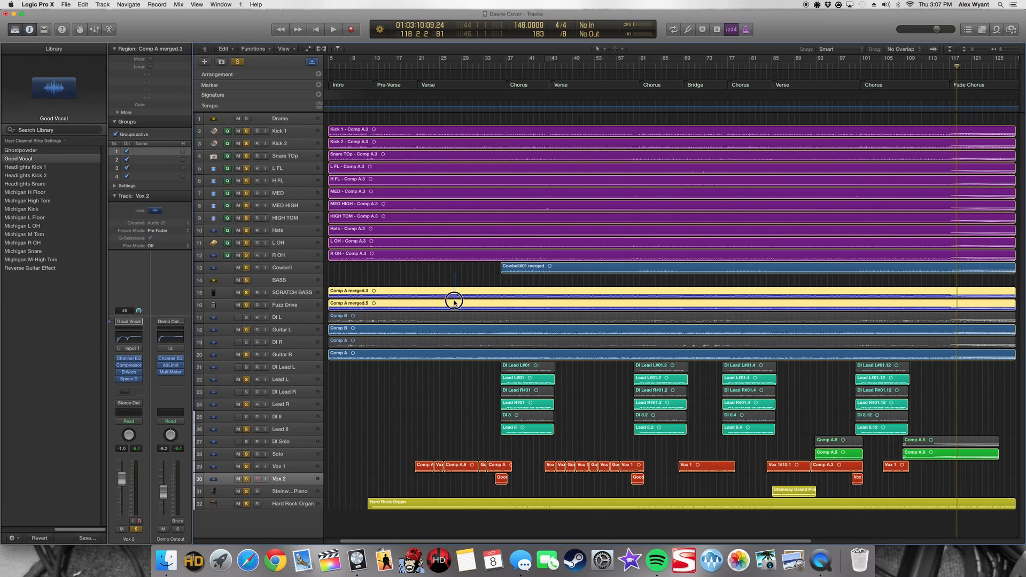
left_click(435, 399)
Step: Point out the first-chorus lead guitar regions by selecting them, and leave no regions selected
left_click_drag(468, 371, 587, 426)
left_click(556, 410)
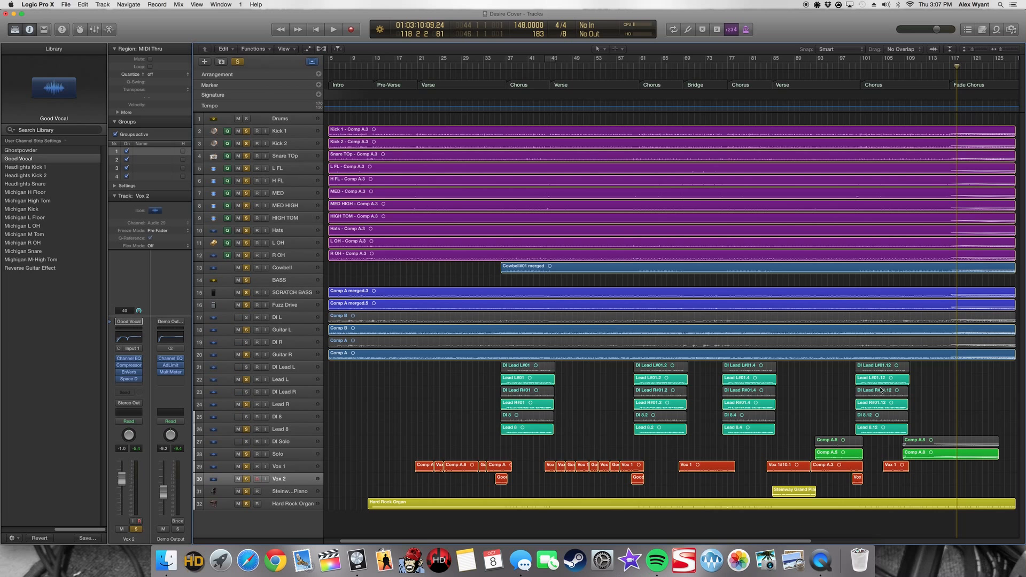
left_click_drag(378, 449, 470, 453)
left_click(398, 464)
Step: Open the Steinway Grand Piano region in the Piano Roll and audition one of its A4 notes in bar 86
left_click(792, 492)
left_click(753, 493)
double_click(779, 493)
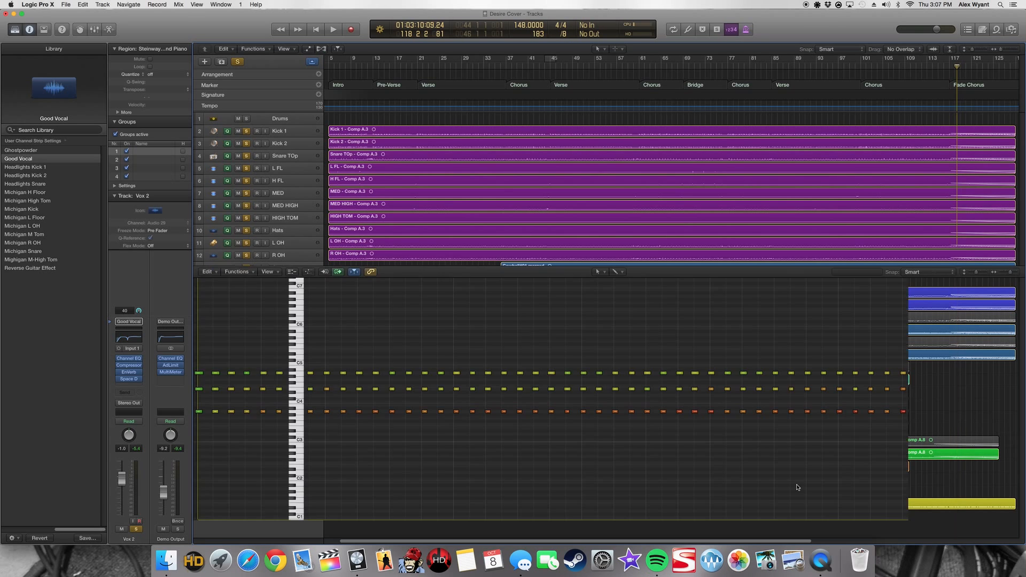
left_click_drag(488, 391, 488, 393)
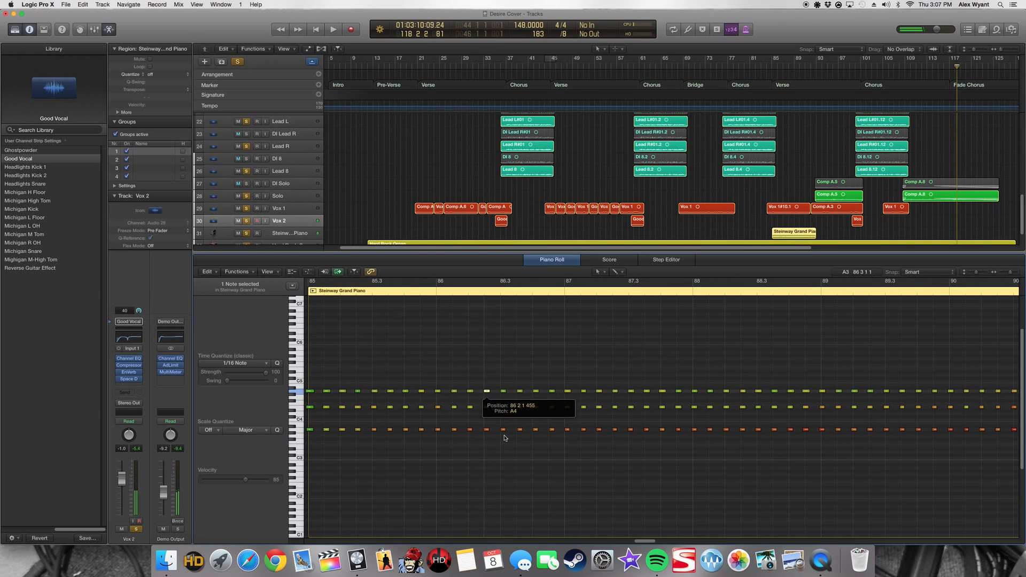
left_click(504, 438)
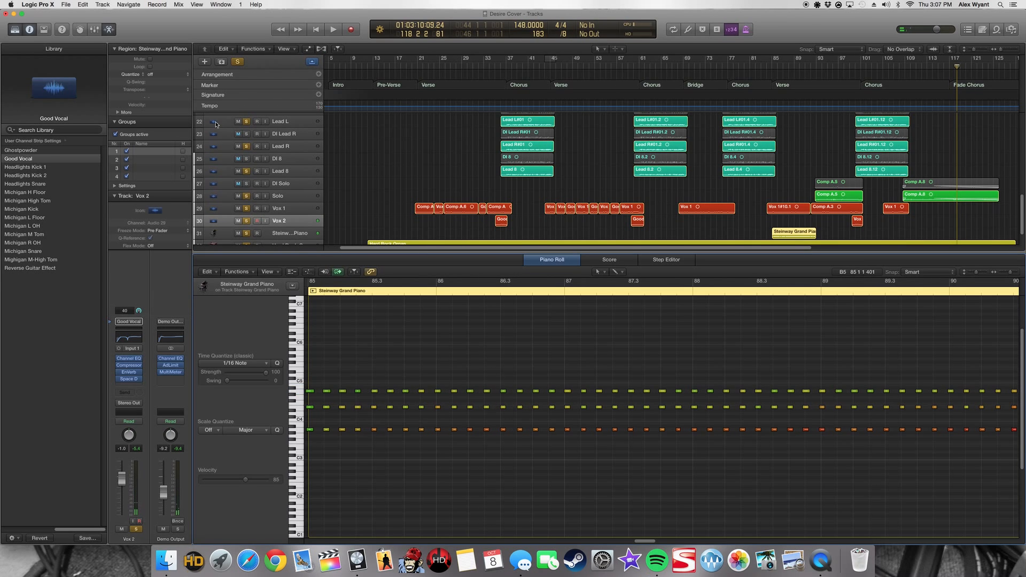
Step: Compare the Hard Rock Organ and Steinway Grand Piano parts in the Piano Roll, and clear the region selection
scroll(372, 223, "down", 2)
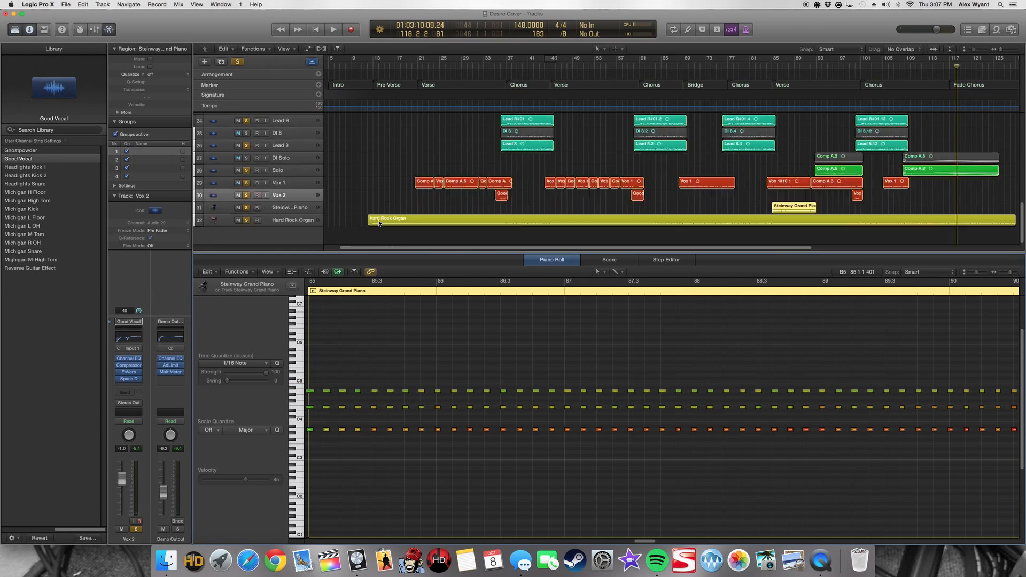
left_click(291, 205)
left_click(294, 219)
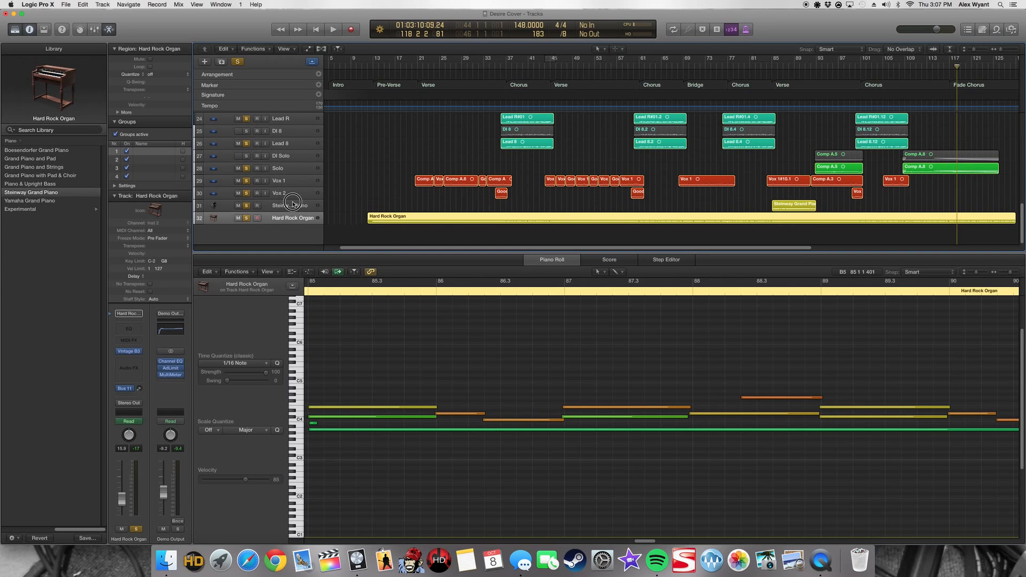
left_click(294, 204)
left_click(790, 220)
left_click(791, 206)
left_click(683, 211)
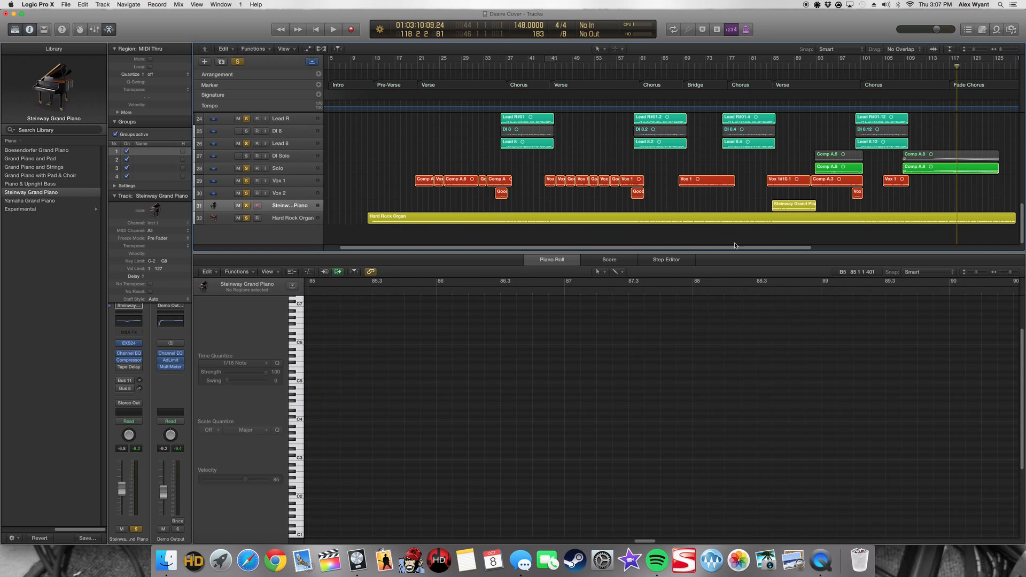
Step: Show the mixer's channel strips for all tracks and return to the full arrangement view
key("x")
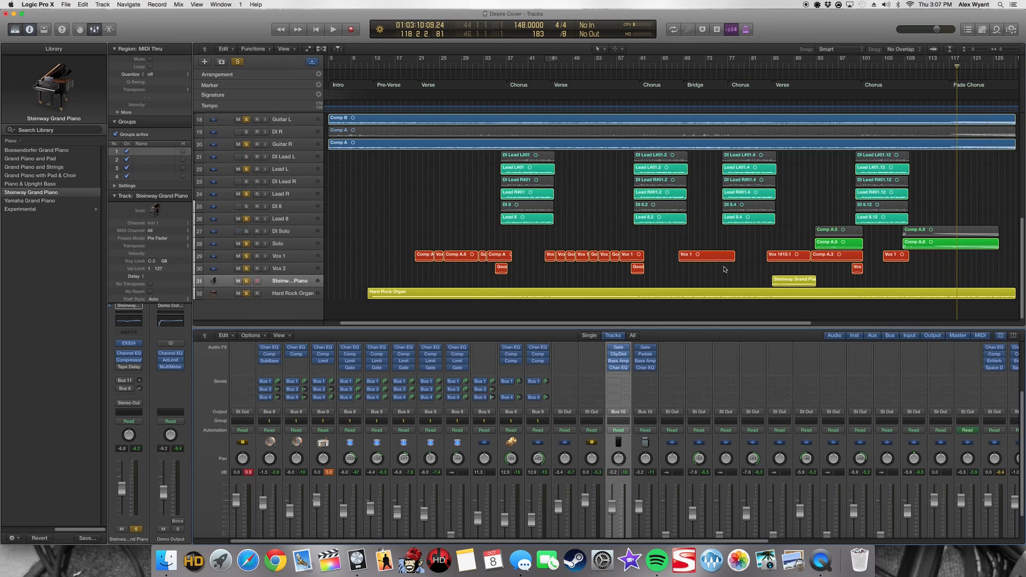
key("x")
left_click(536, 499)
left_click(527, 486)
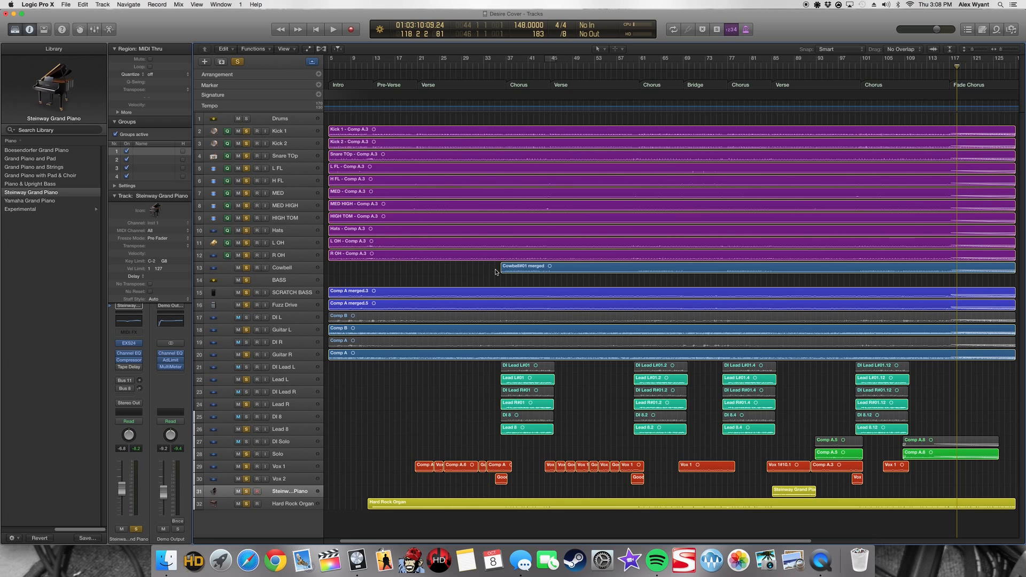
left_click(534, 271)
left_click(559, 280)
left_click(593, 426)
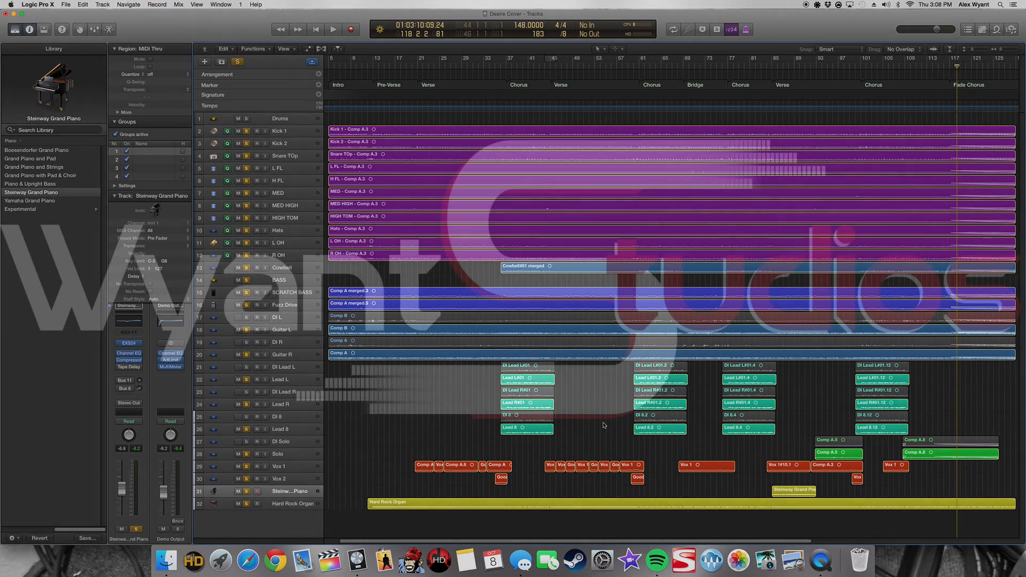